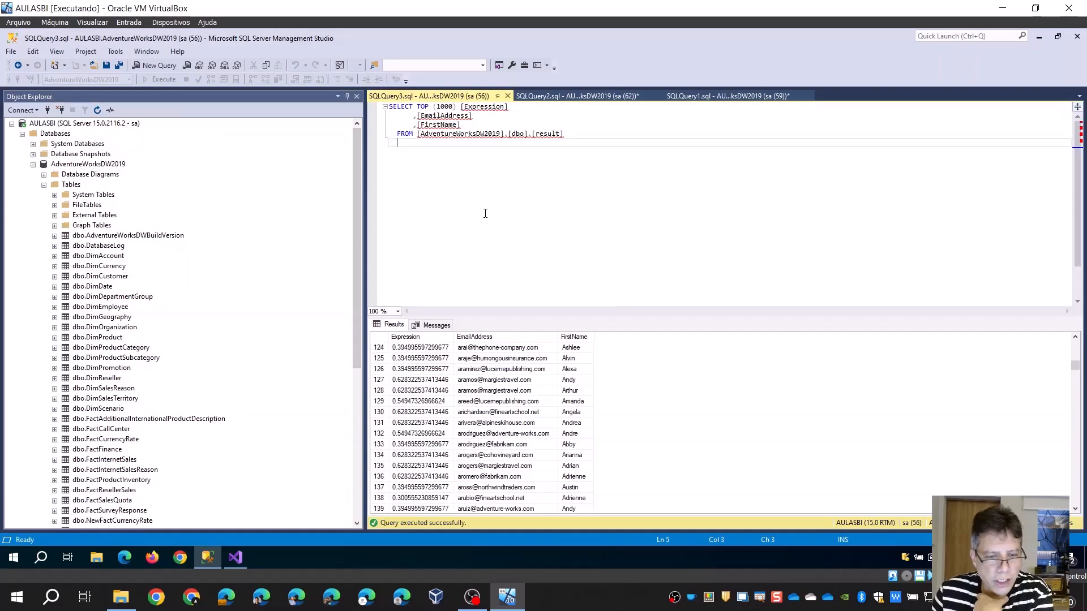
Review the vTargetMail, result and ProspectiveBuyer query tabs, running the vTargetMail and ProspectiveBuyer queries
left_click(546, 98)
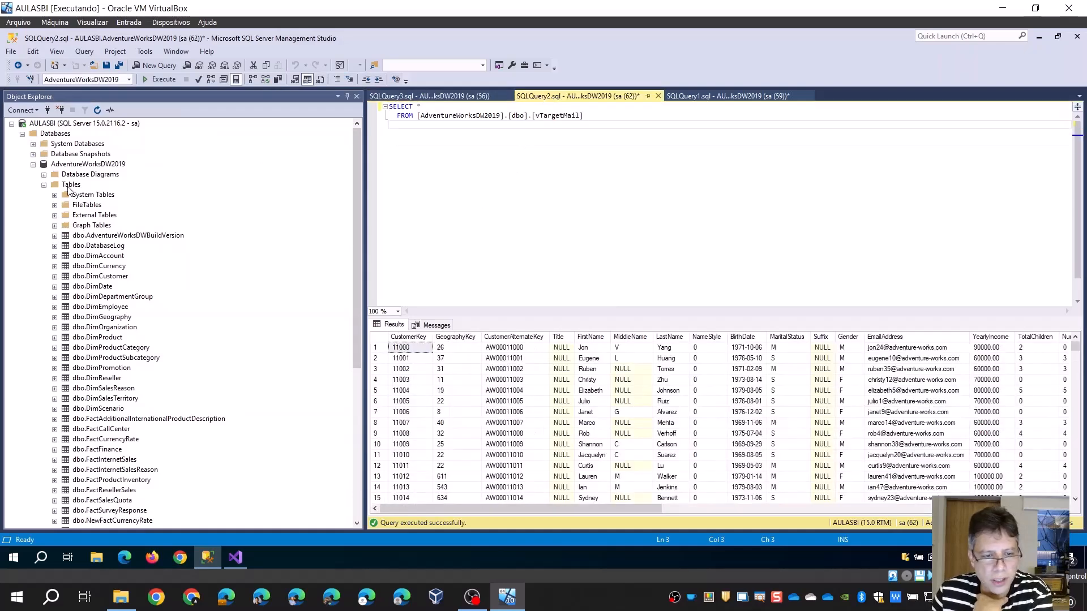
scroll(111, 457, "down", 8)
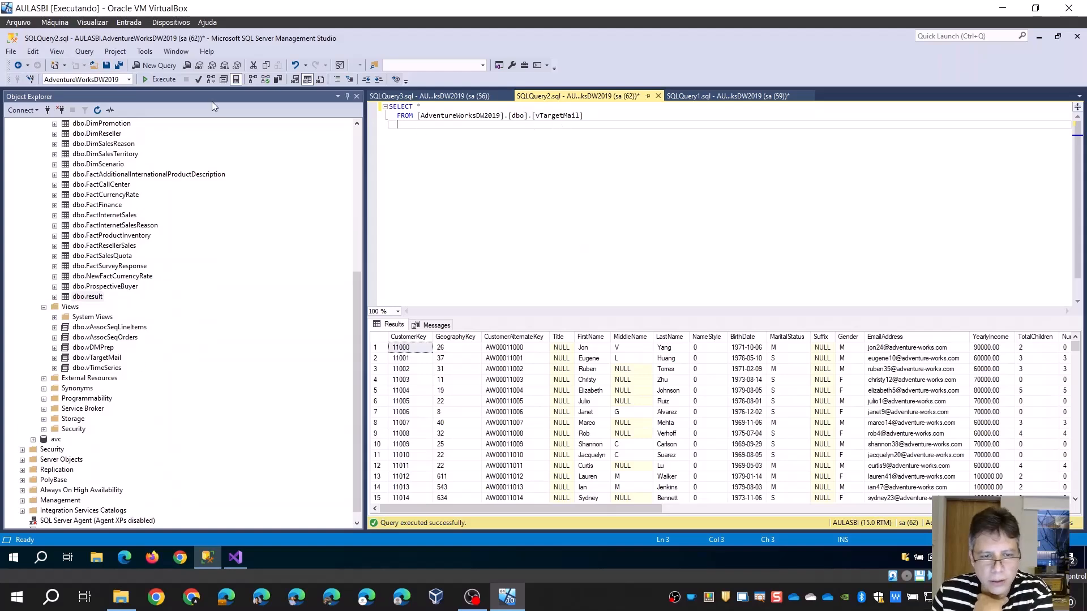
left_click(164, 79)
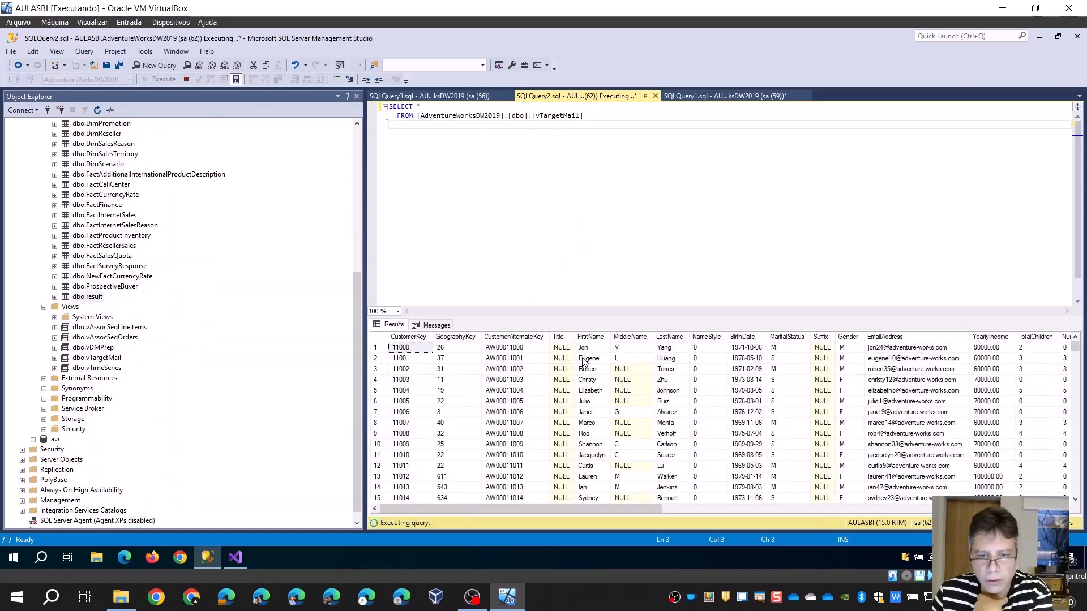
left_click(431, 97)
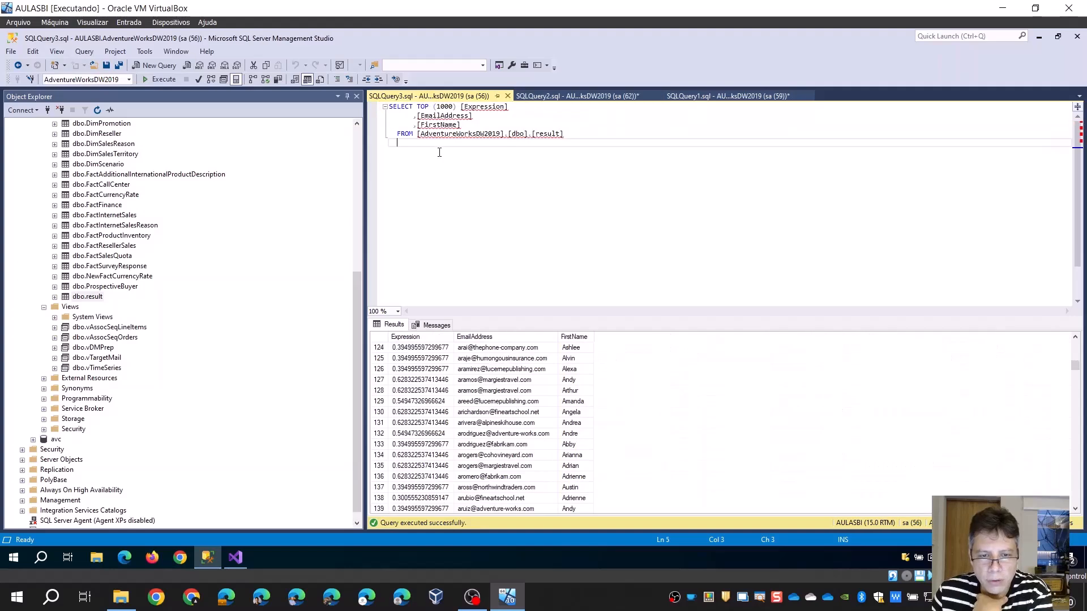
left_click(727, 97)
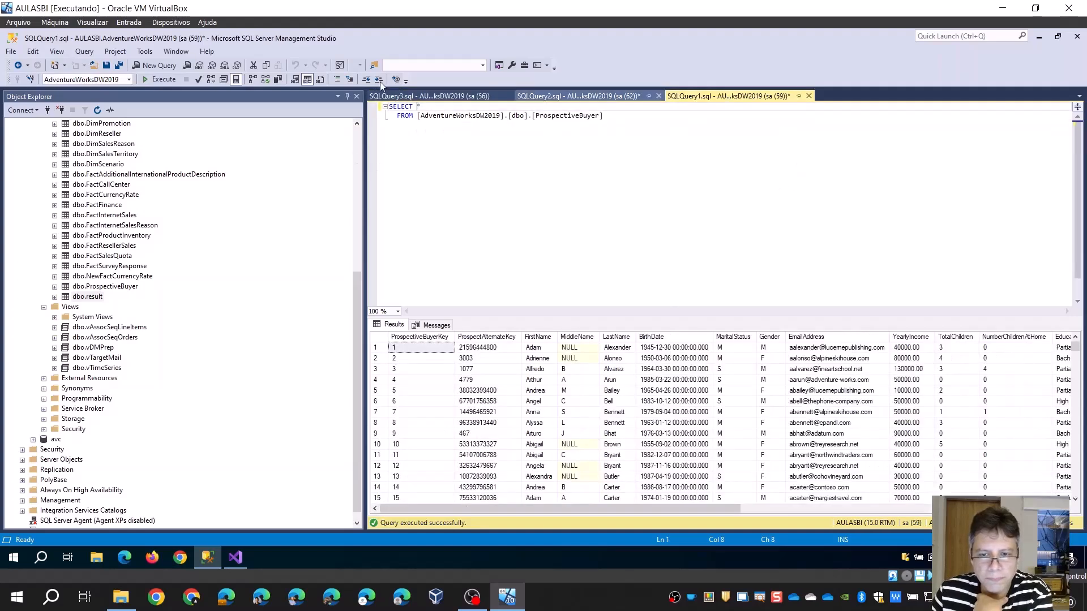
left_click(152, 83)
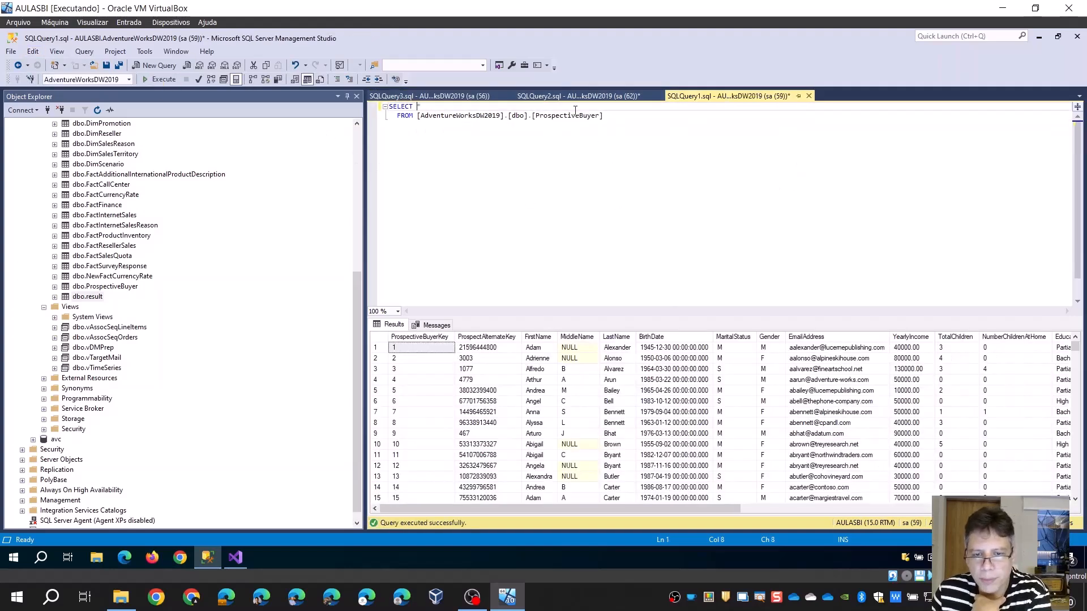
Switch to Visual Studio and start a new project from the template "Projeto Multidimensional e de Mineração de Dados do Analysis Services"
left_click(244, 560)
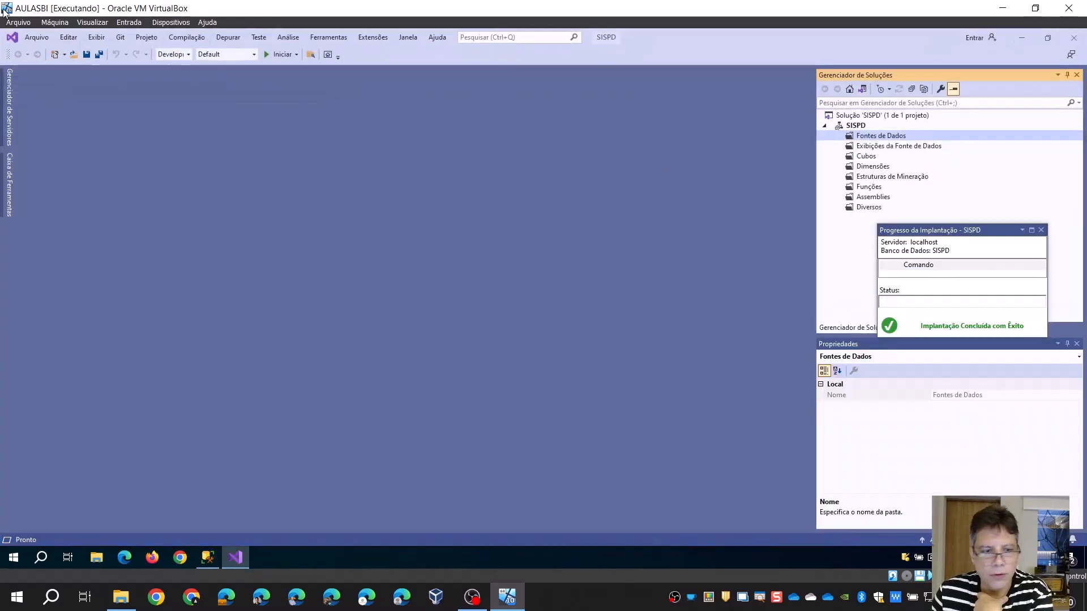
left_click(35, 37)
mouse_move(46, 51)
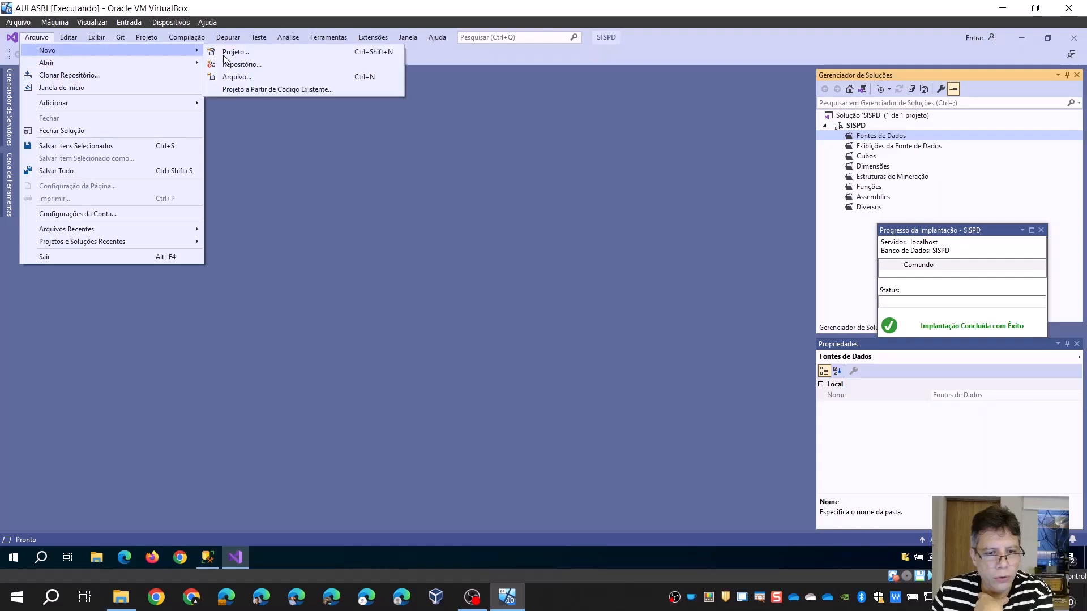
left_click(225, 54)
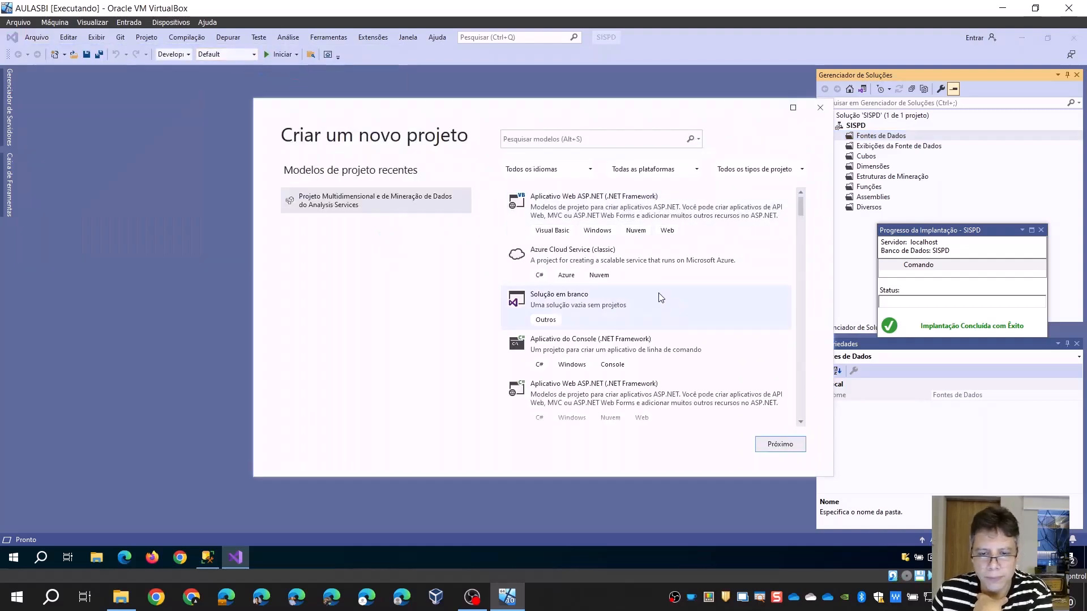
left_click(589, 138)
type("minier")
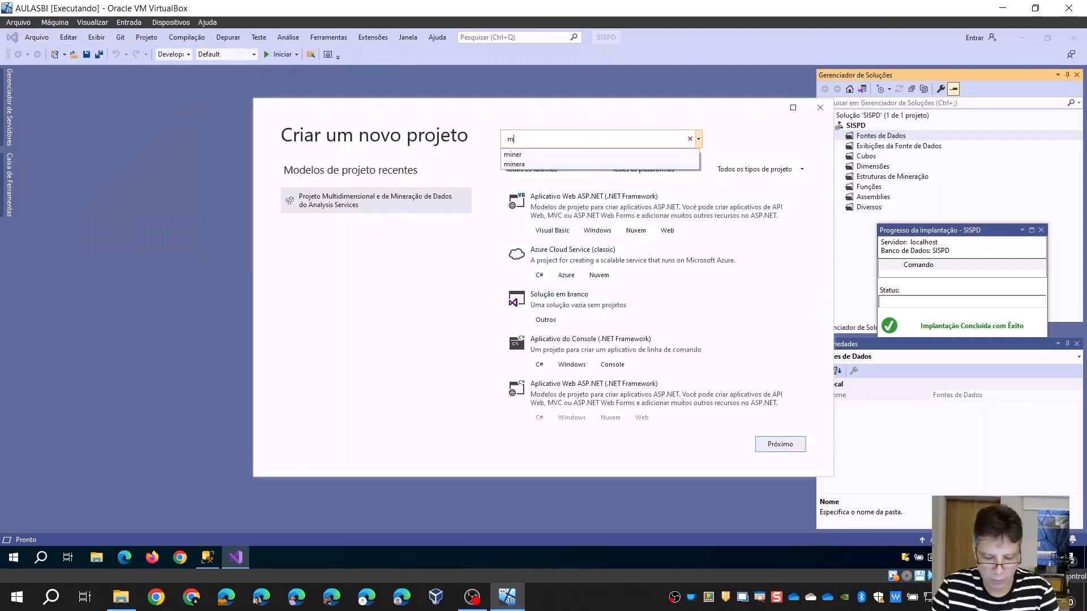
left_click(571, 143)
key("BackSpace")
key("BackSpace")
key("BackSpace")
type("er")
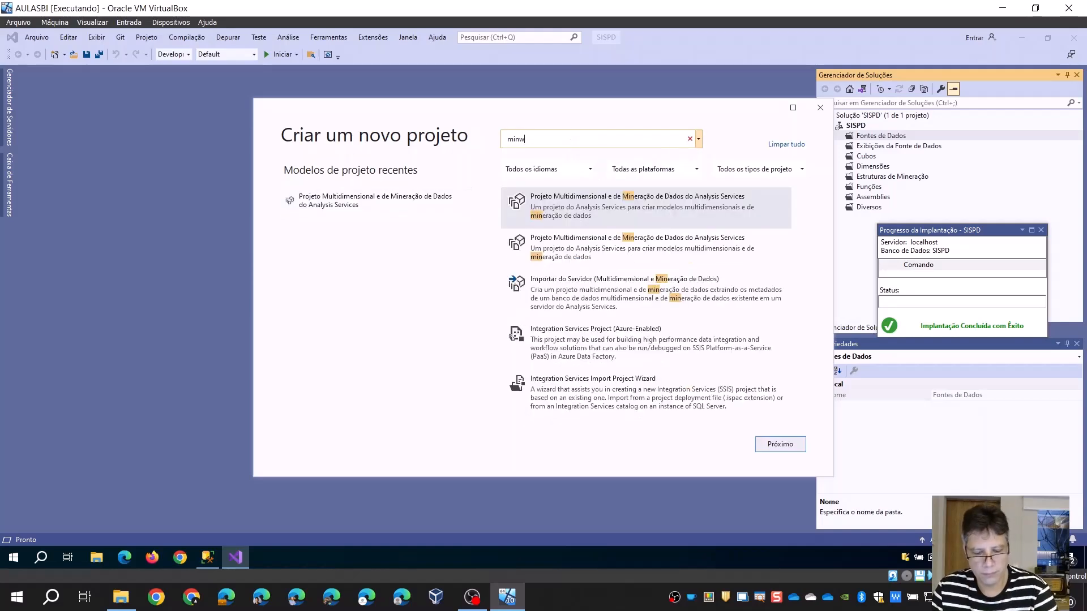
double_click(558, 209)
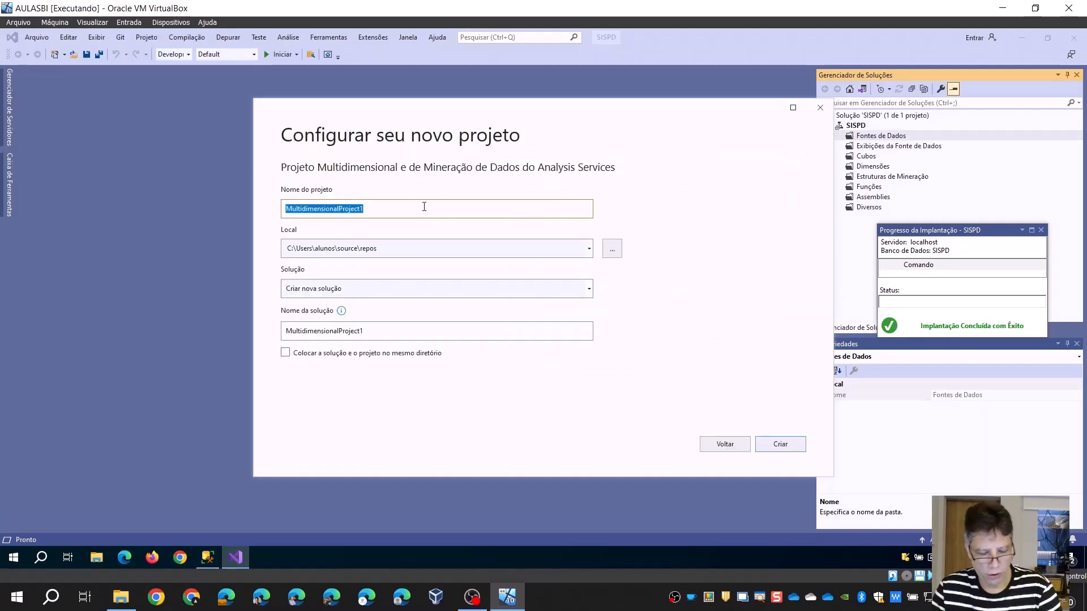
Name the new project SISPD2 and create it, saving the changes to the currently open SISPD solution
type("SISPD")
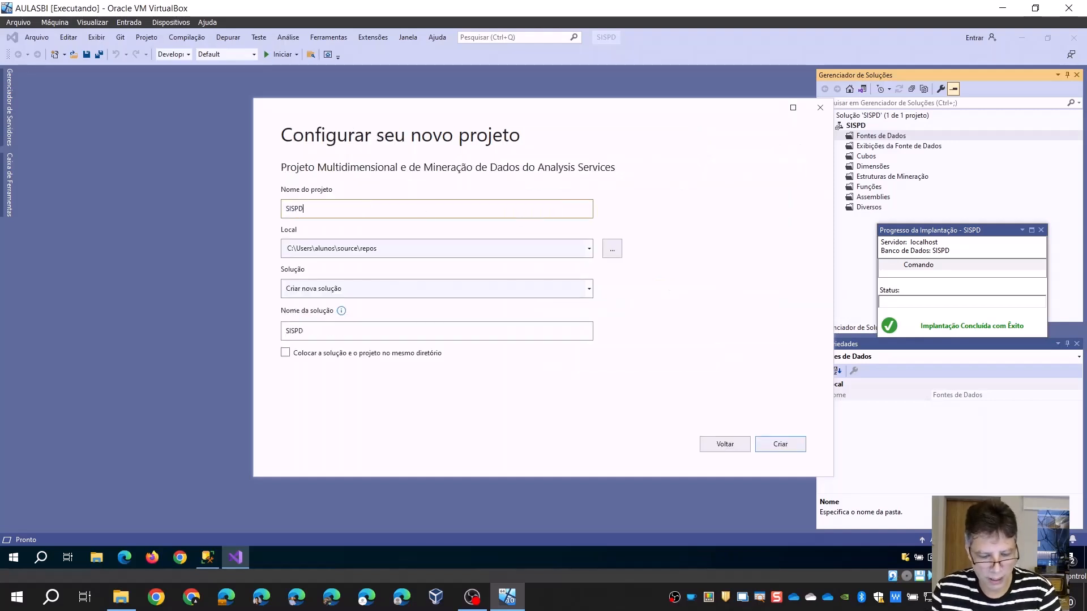
type("@")
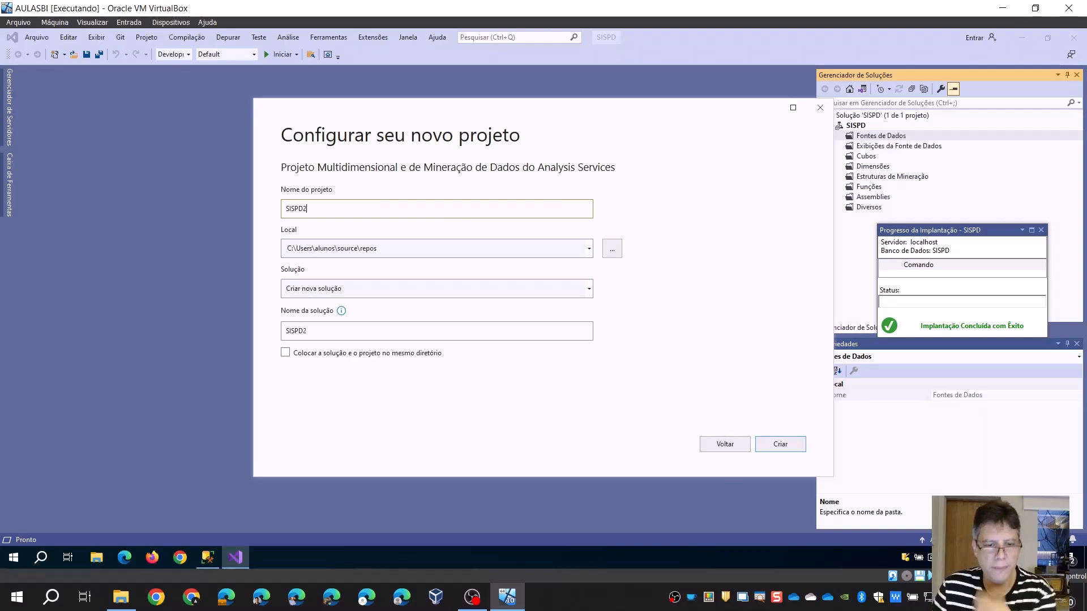
left_click(766, 444)
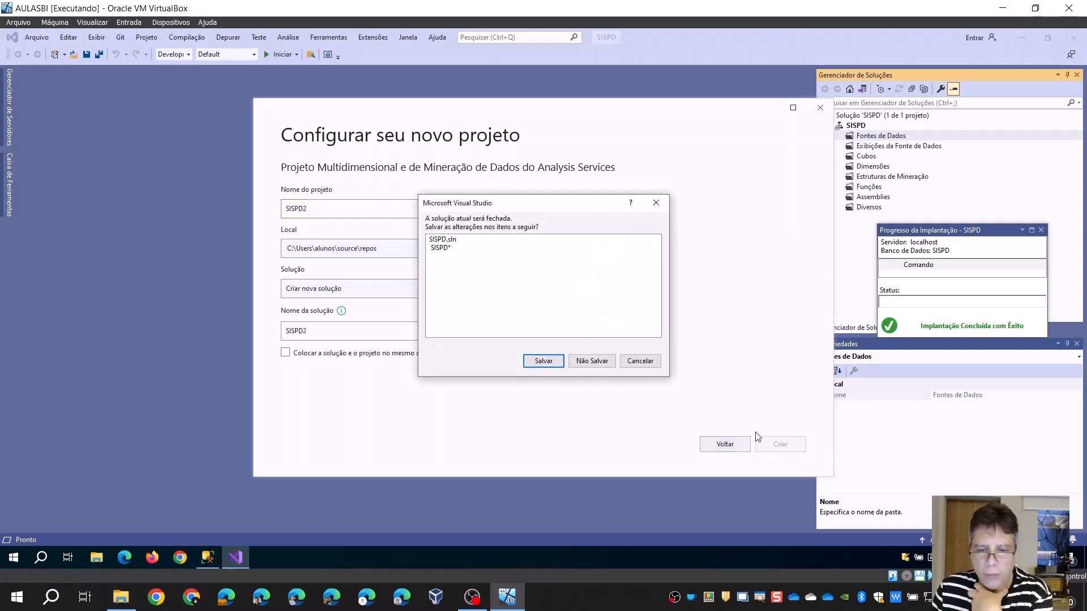
left_click(543, 362)
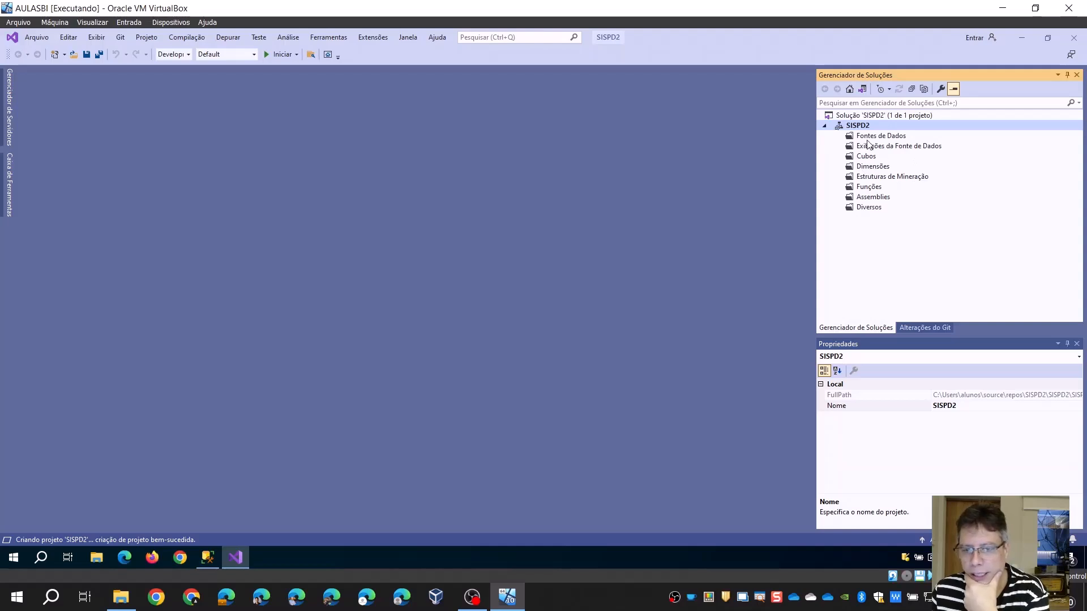
Start a new data source under Fontes de Dados, based on an existing or new connection
left_click(876, 138)
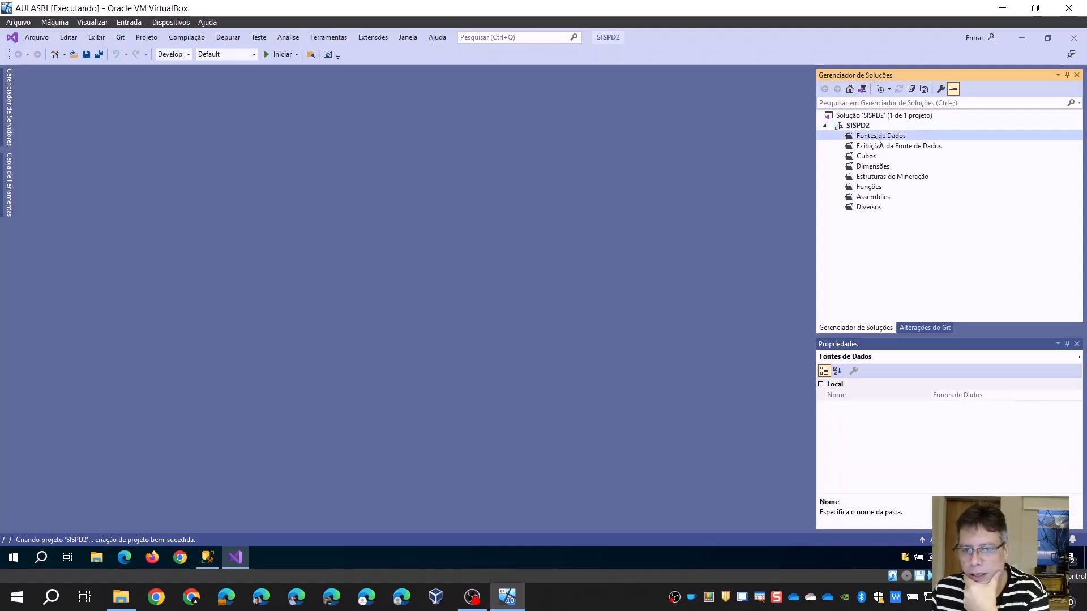
right_click(876, 140)
left_click(893, 146)
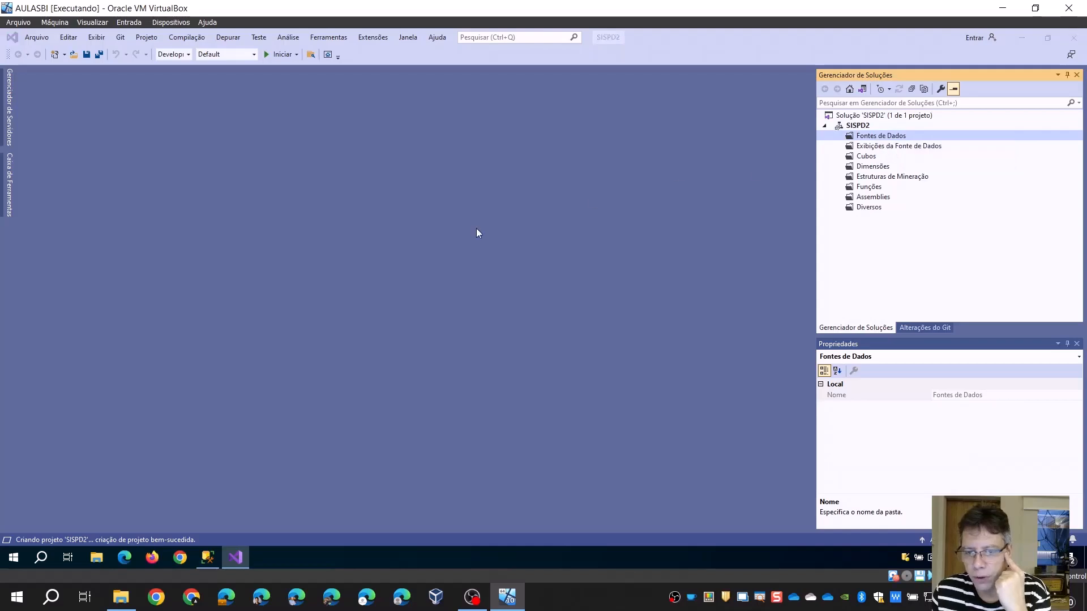
left_click(596, 396)
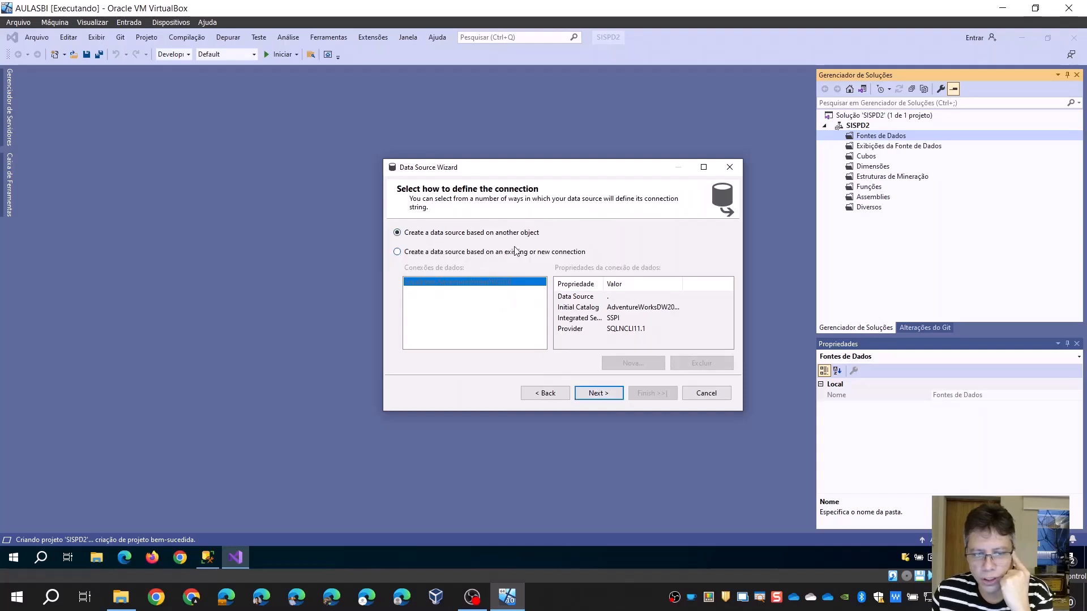
left_click(419, 252)
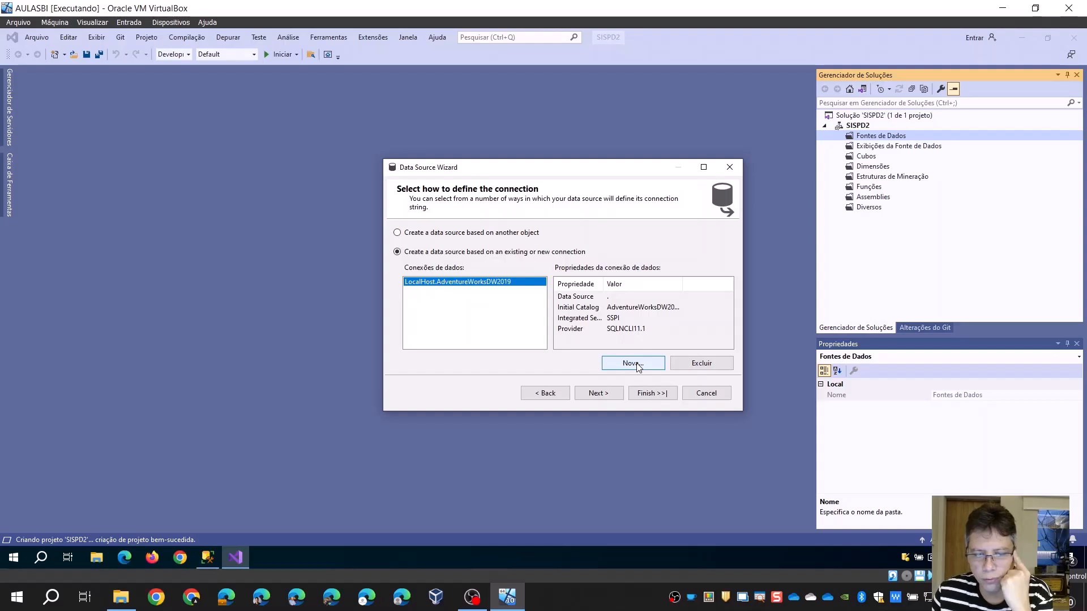
Define and test a new connection to server "." with database AdventureWorksDW2019, and accept it for the data source
left_click(632, 364)
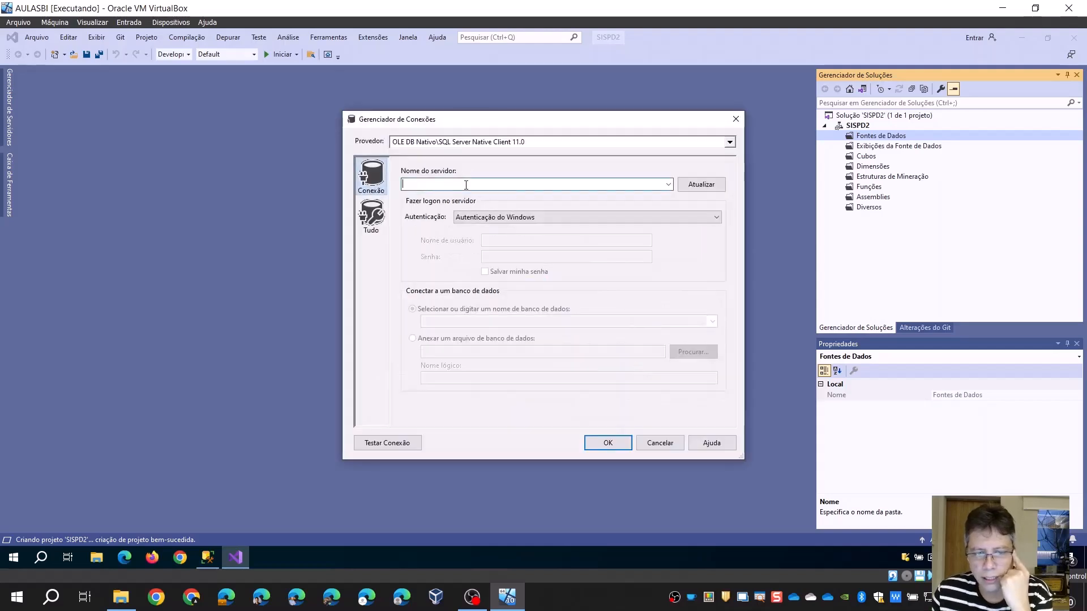
type(".")
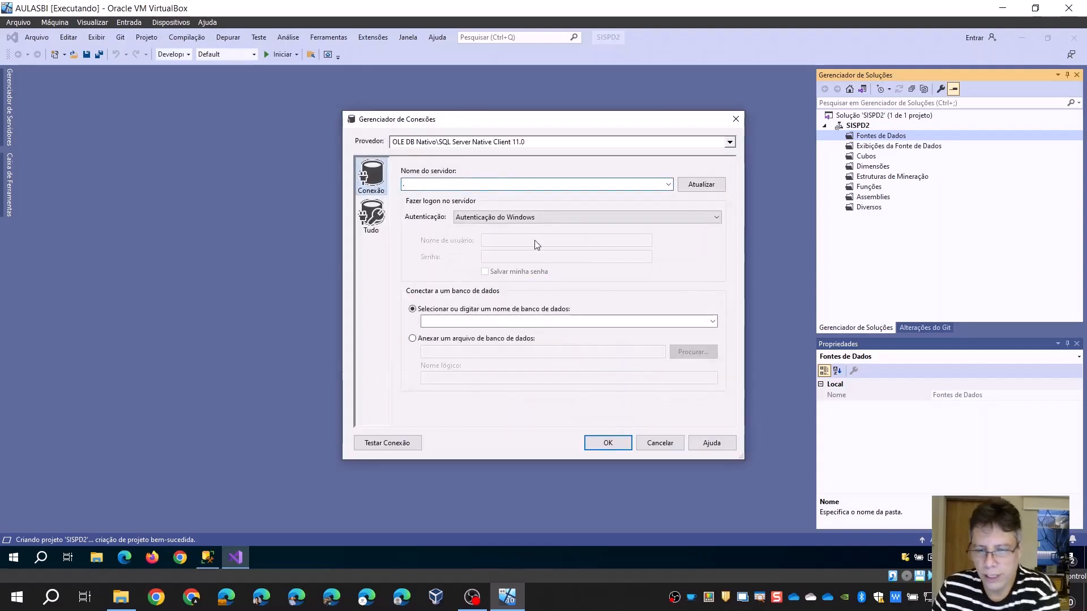
left_click(713, 321)
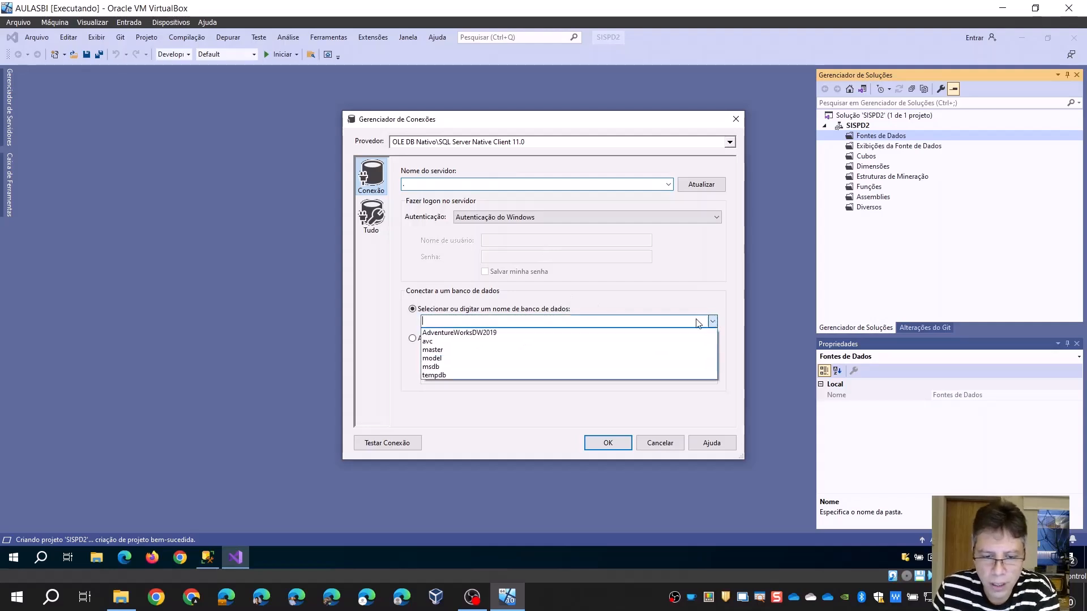
left_click(438, 335)
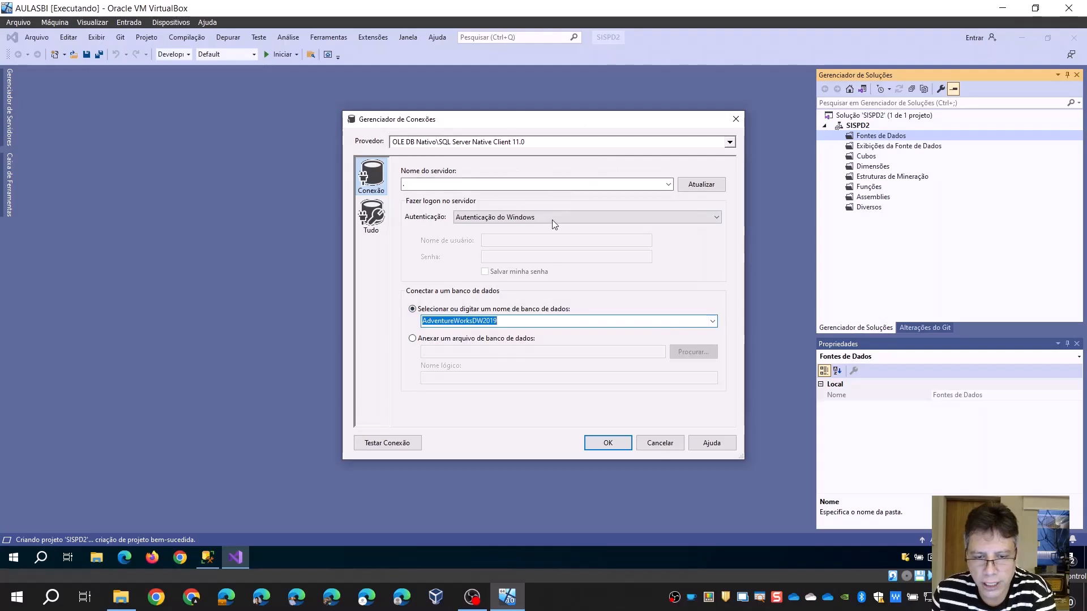
left_click(407, 446)
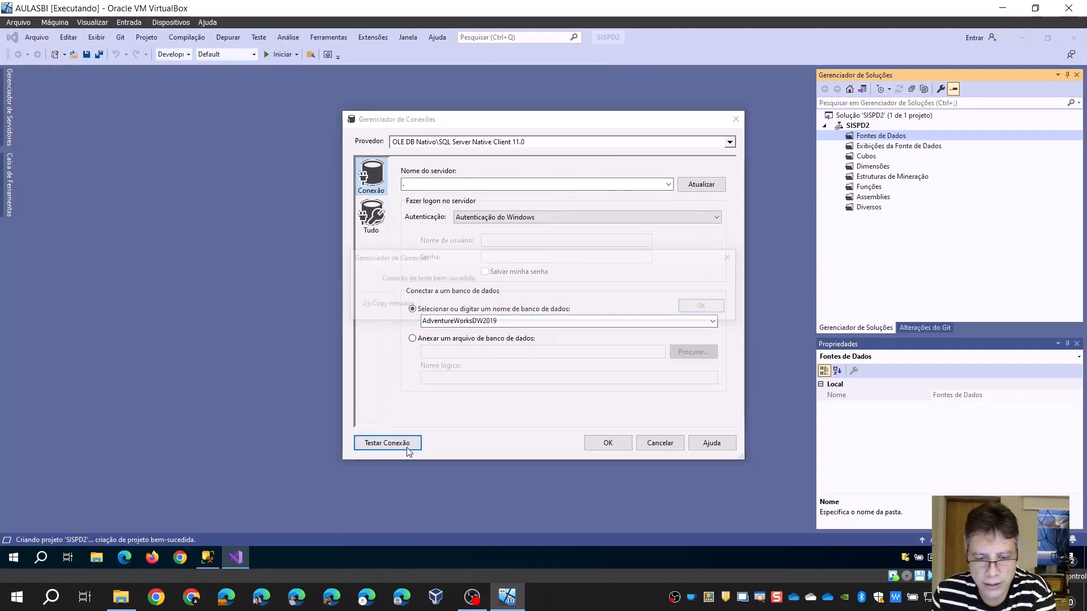
left_click(700, 306)
left_click(605, 444)
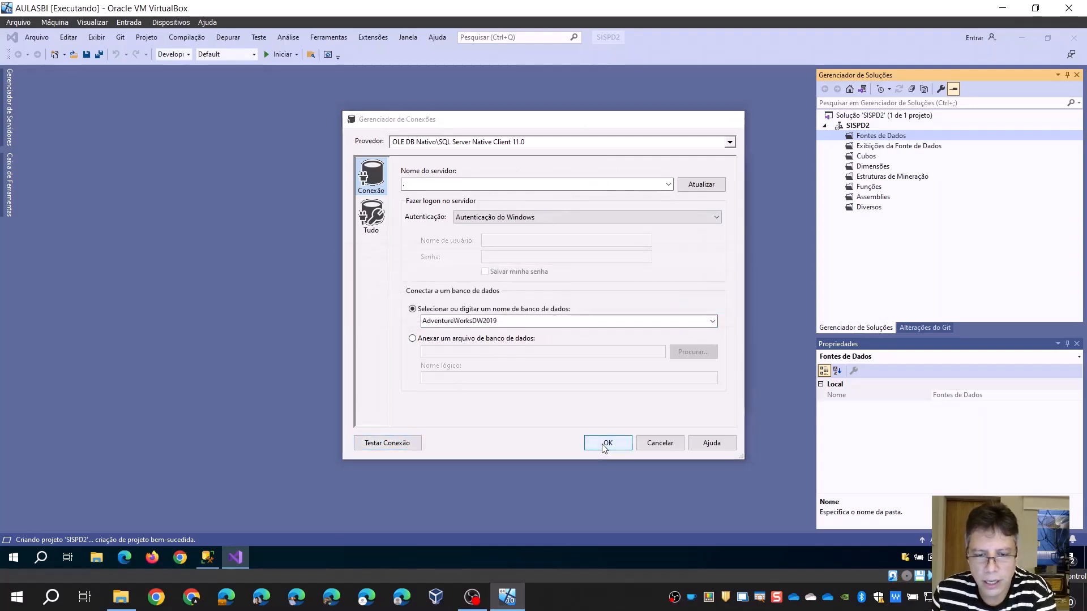
left_click(601, 397)
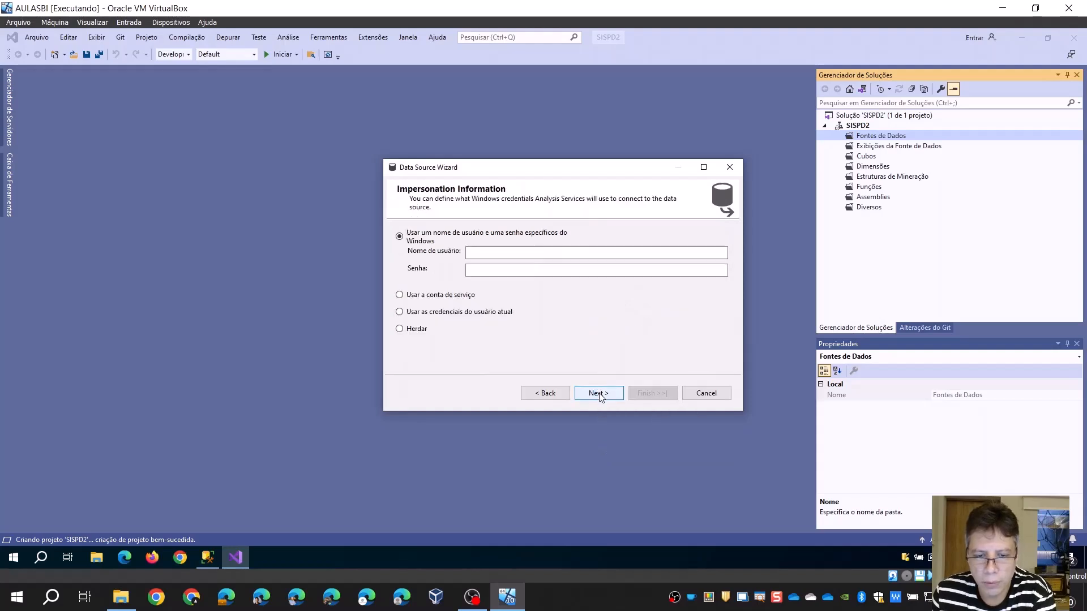
Set the impersonation to a specific Windows account by entering its user name and the account password
left_click(510, 253)
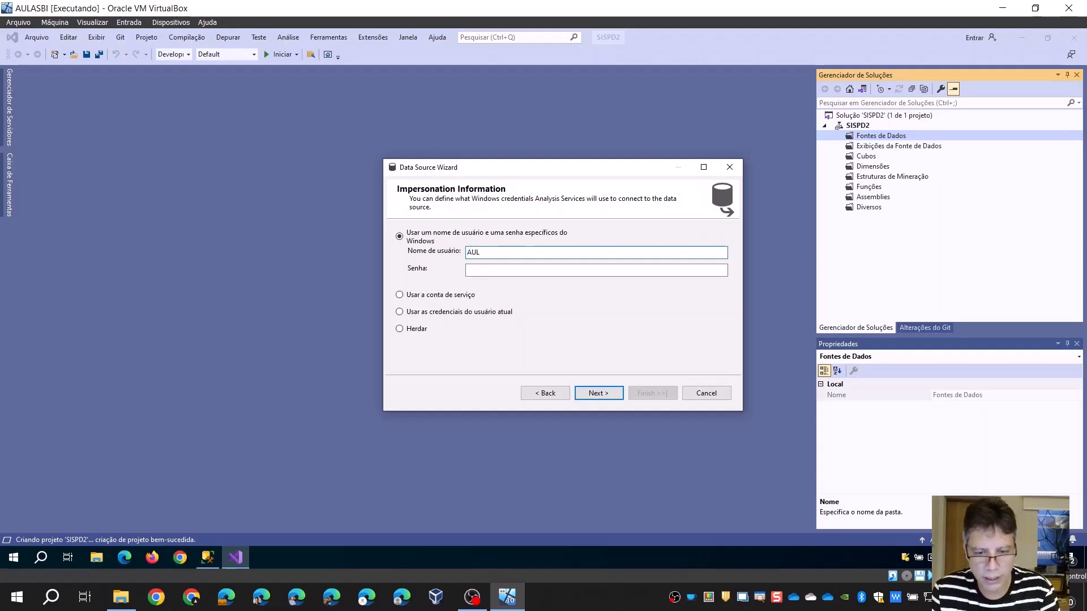
type("AULASBI")
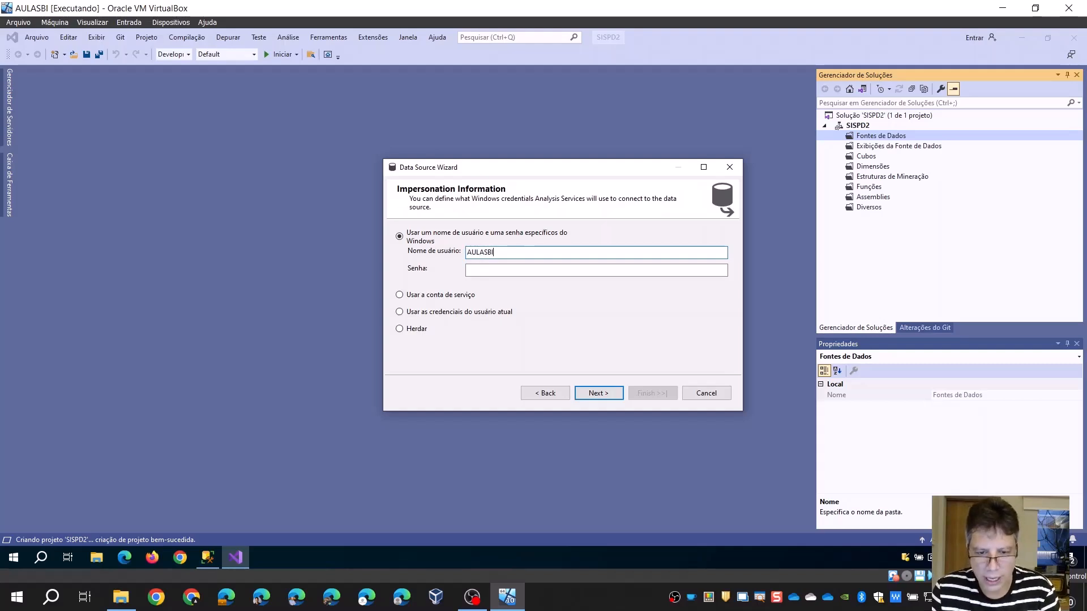
type("\\alunos")
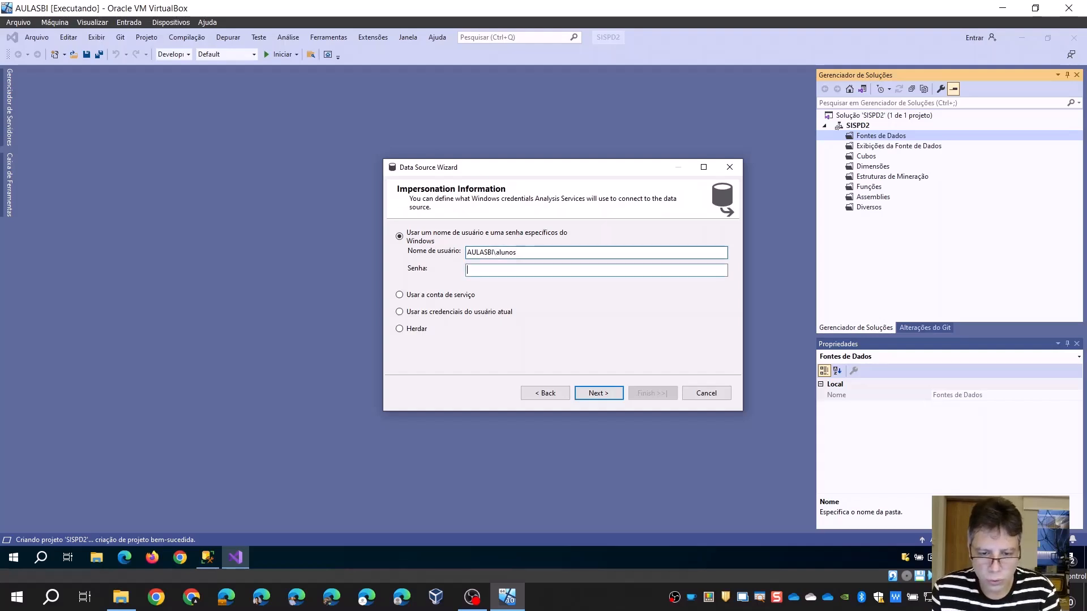
key("Tab")
type("*")
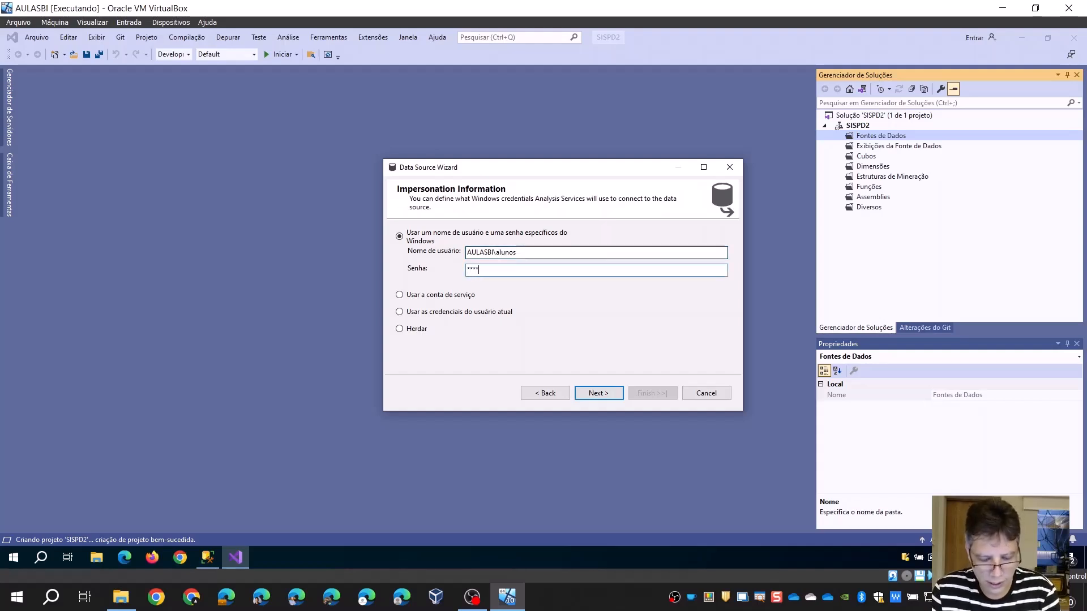
type("*********")
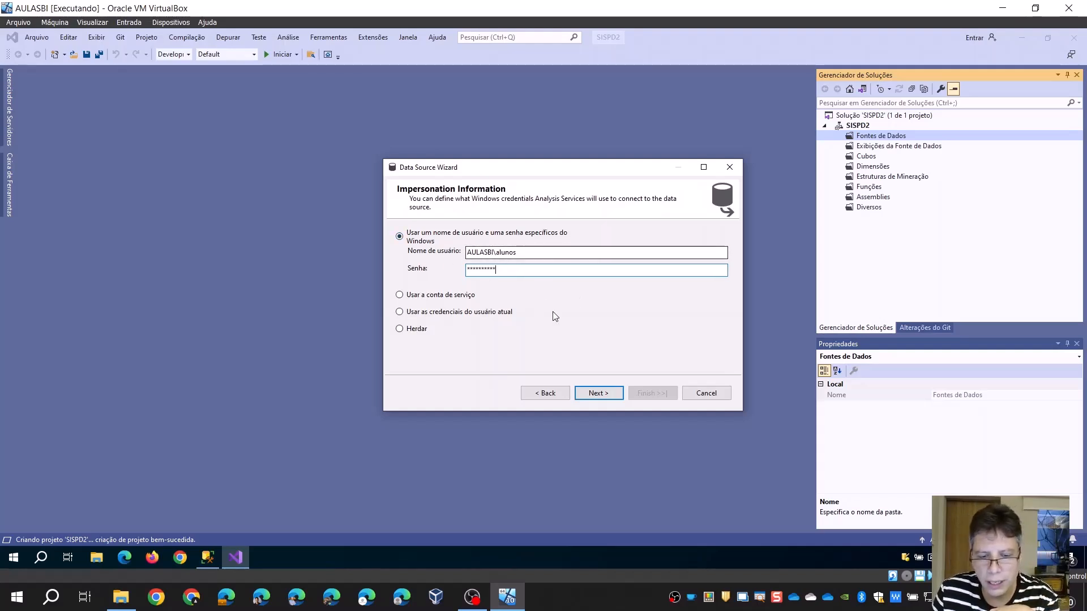
left_click(606, 393)
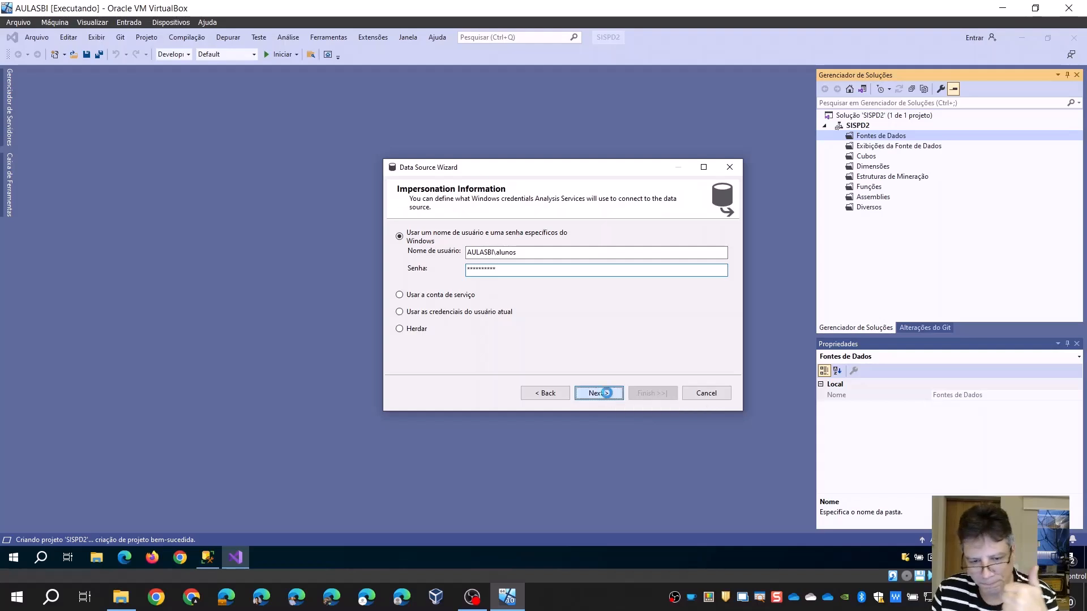
Name the data source Adventure Works DW2019 2 and finish creating it
left_click(488, 248)
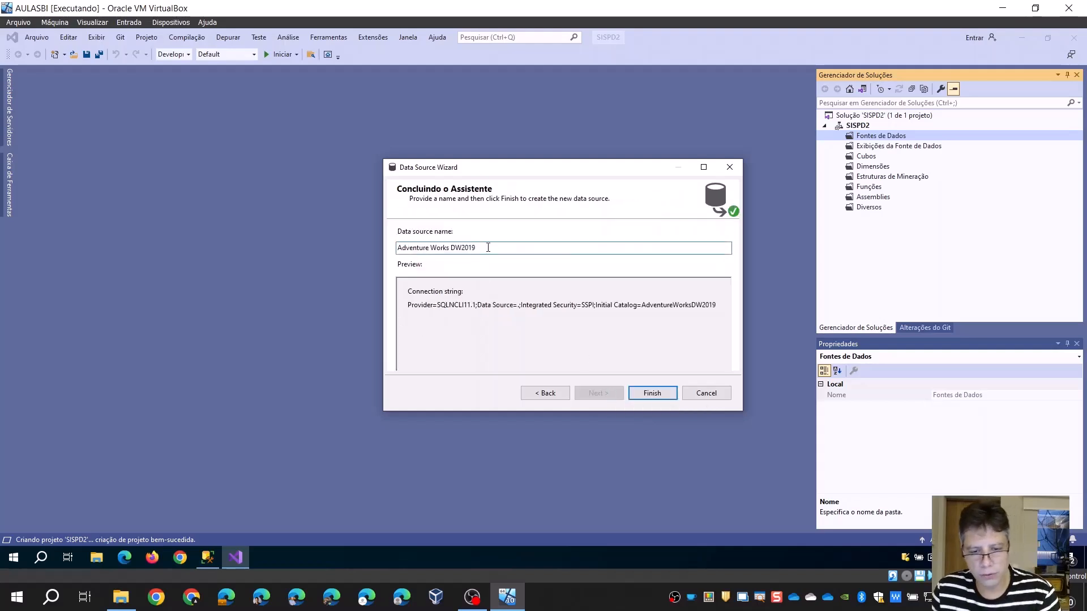
type("2")
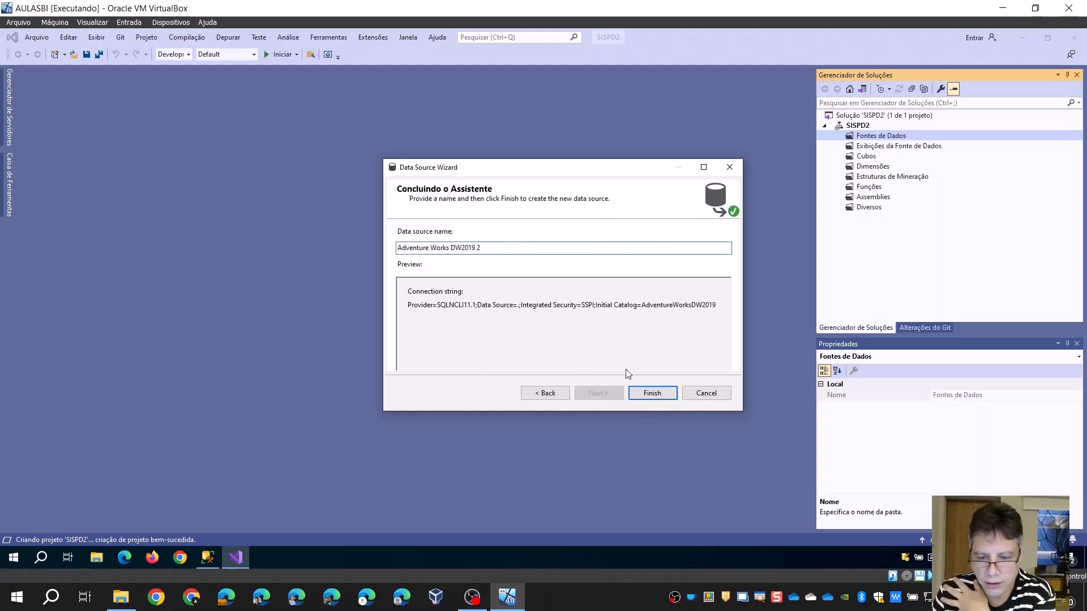
left_click(650, 392)
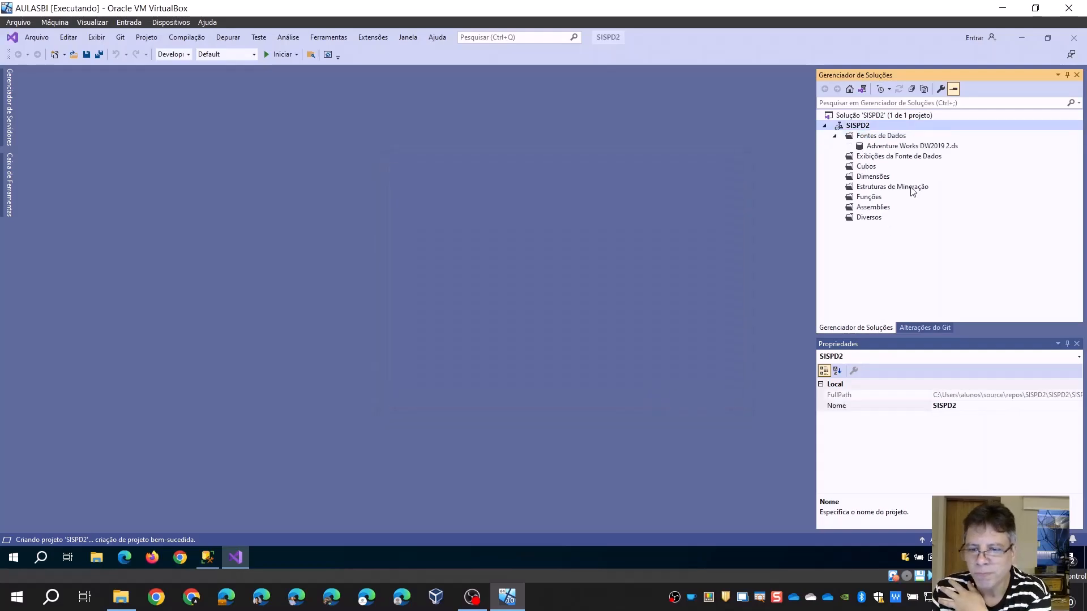
left_click(580, 605)
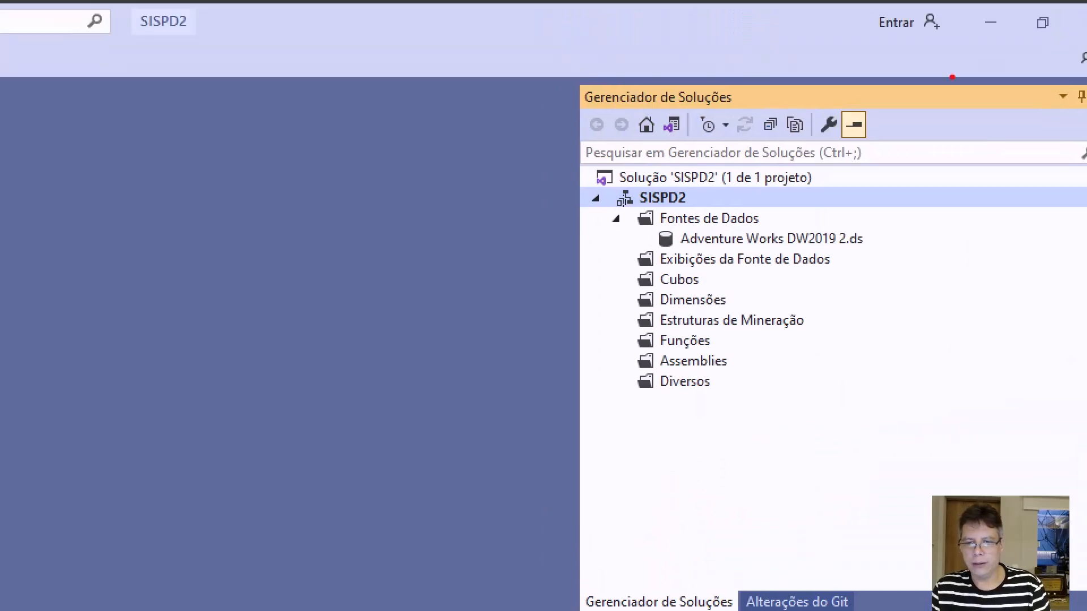
left_click_drag(561, 163, 919, 464)
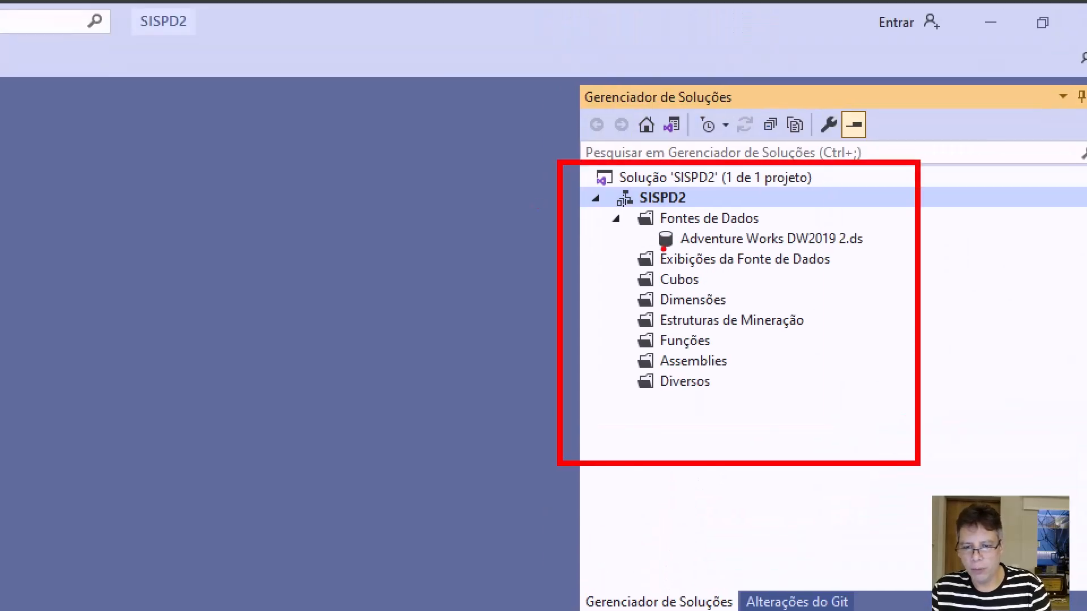
mouse_move(618, 244)
left_mouse_down()
mouse_move(851, 274)
mouse_move(864, 285)
left_mouse_up()
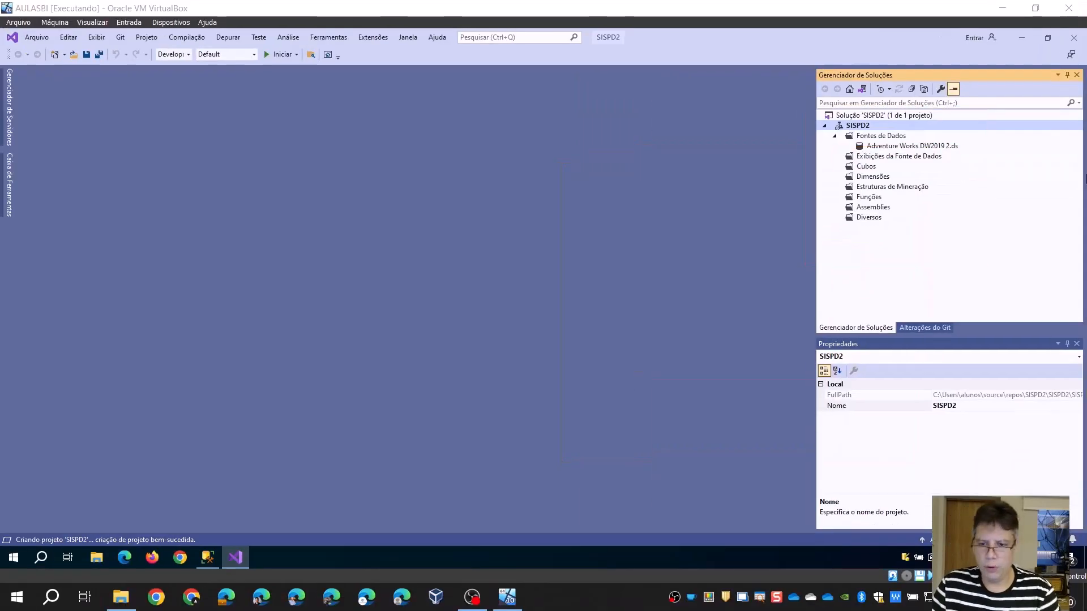
left_click(727, 263)
Start a new data source view under Exibições da Fonte de Dados, based on the Adventure Works DW2019 2 data source
right_click(891, 162)
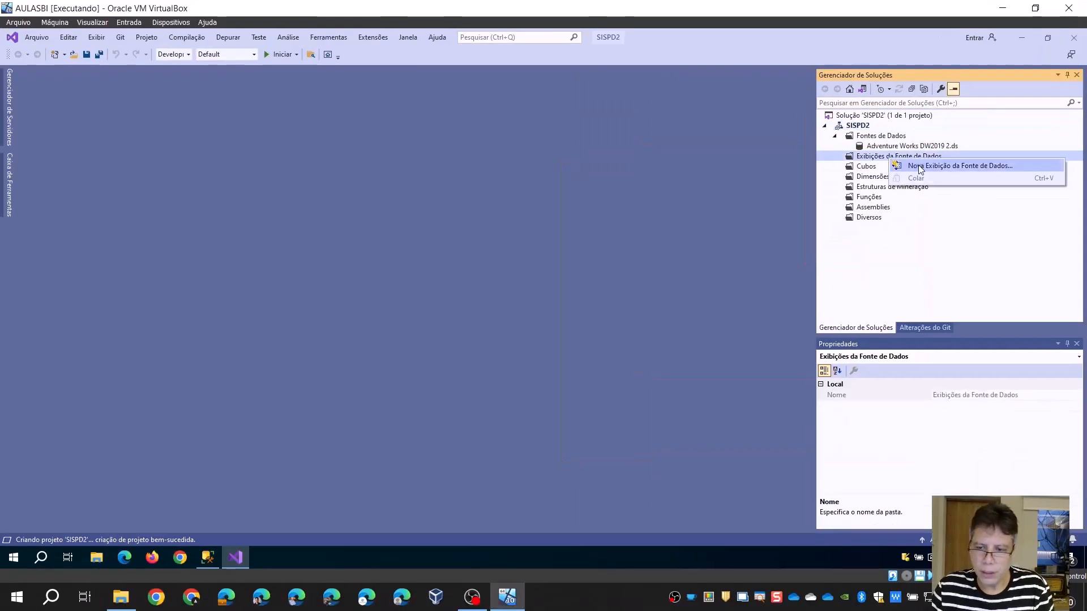
left_click(917, 166)
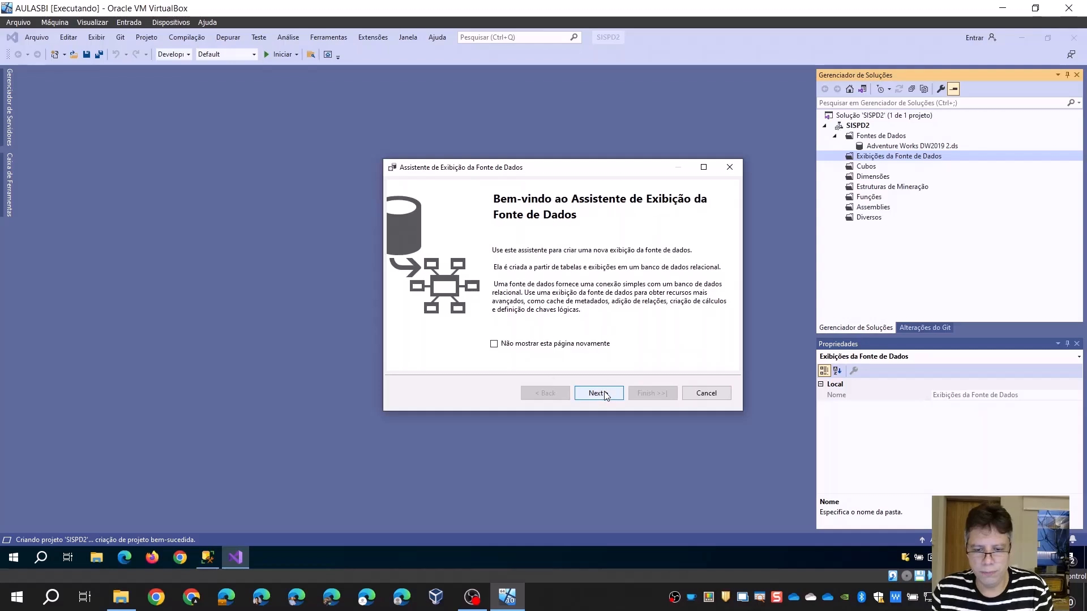
left_click(604, 394)
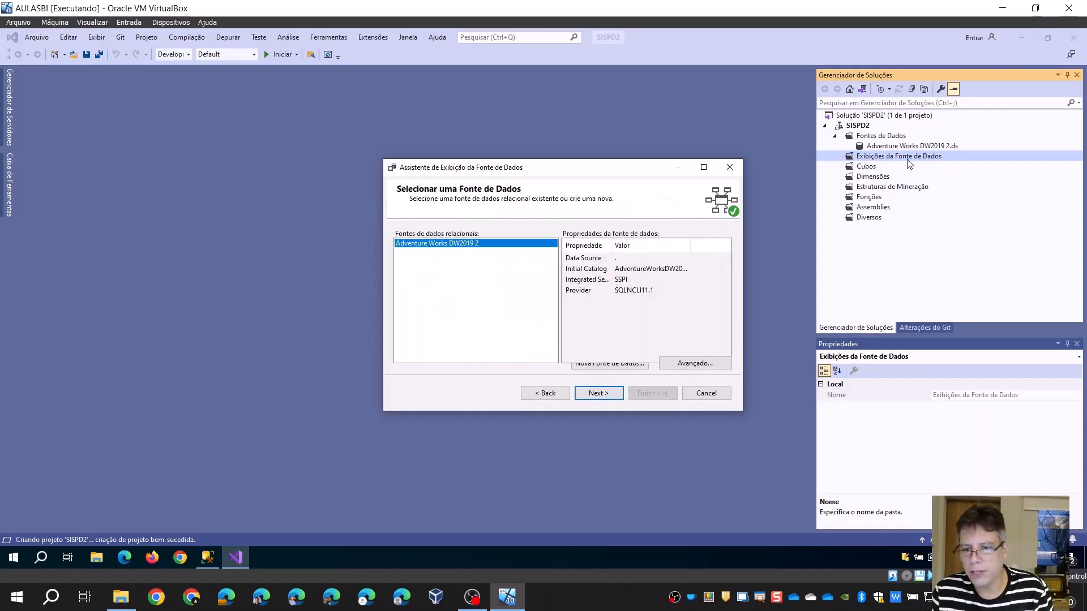
left_click(606, 393)
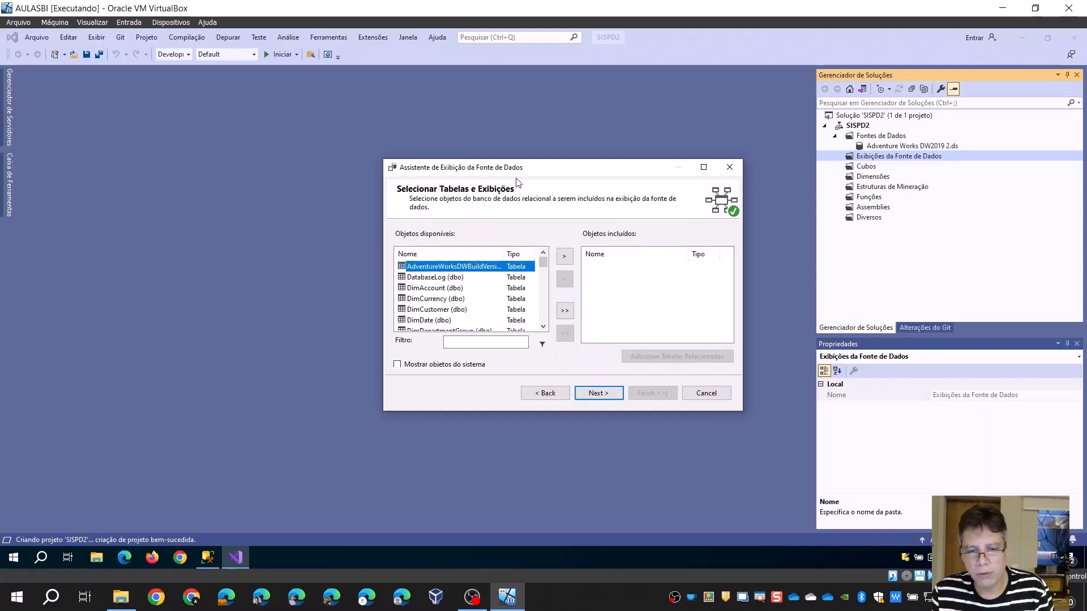
Include the vTargetMail view and the ProspectiveBuyer table in the data source view and accept the selection
left_click_drag(383, 160, 213, 74)
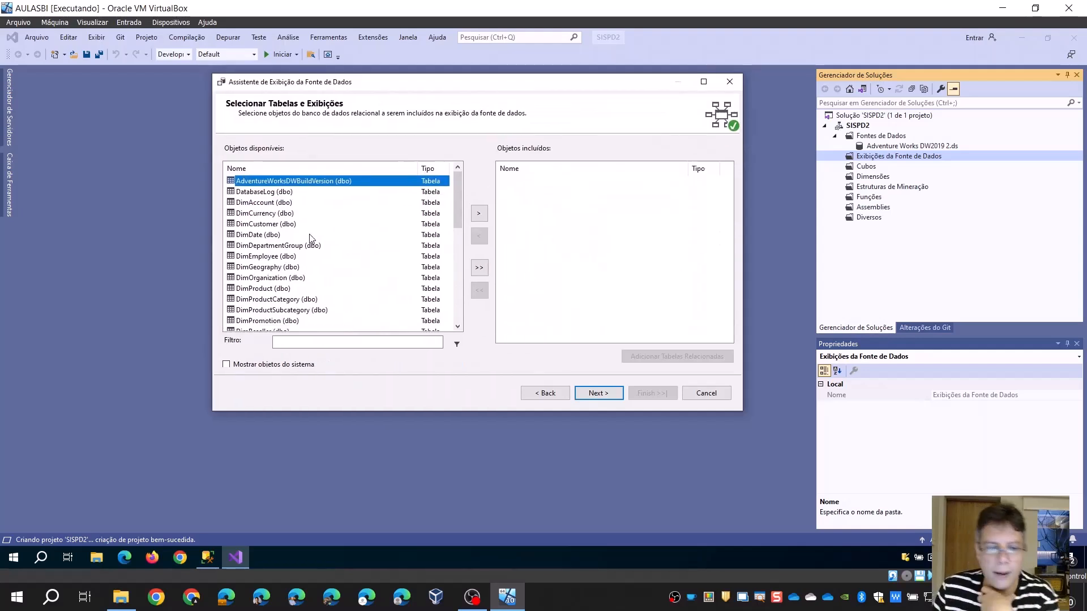
scroll(310, 238, "down", 10)
left_click(273, 310)
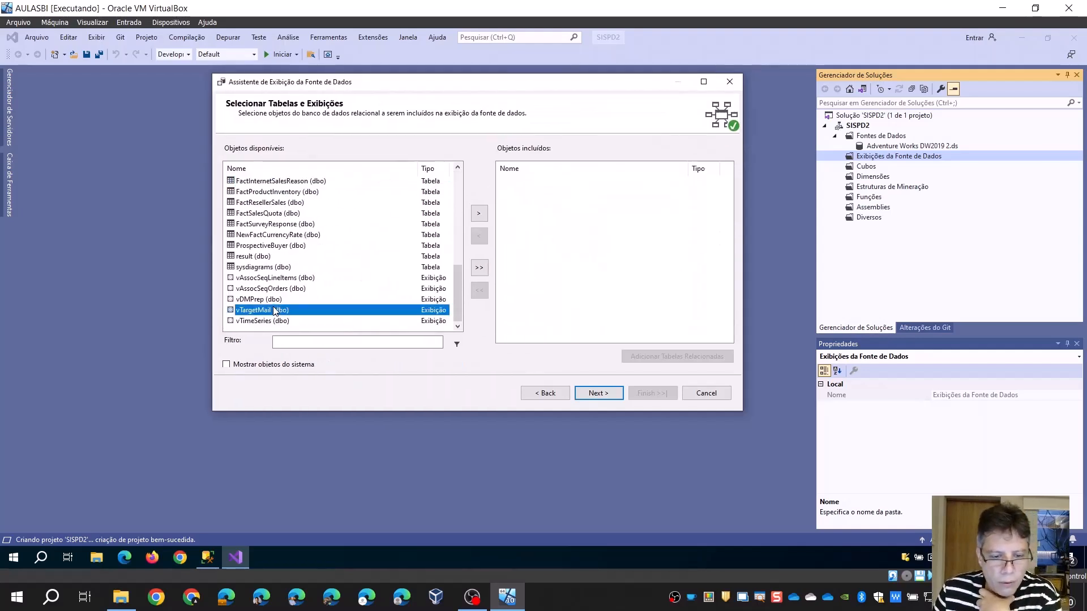
left_click(477, 215)
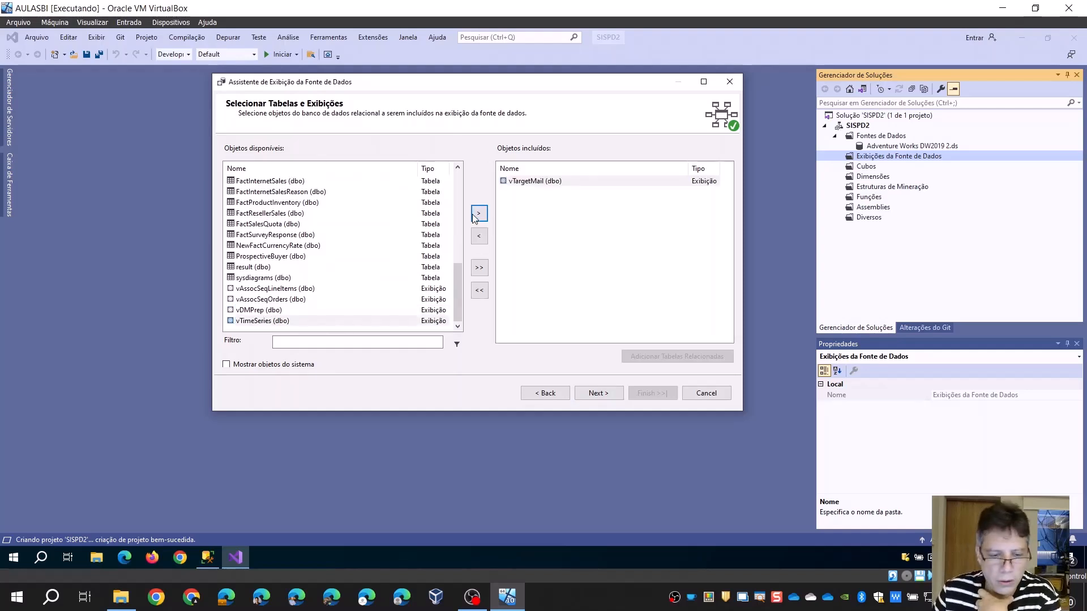
left_click(268, 258)
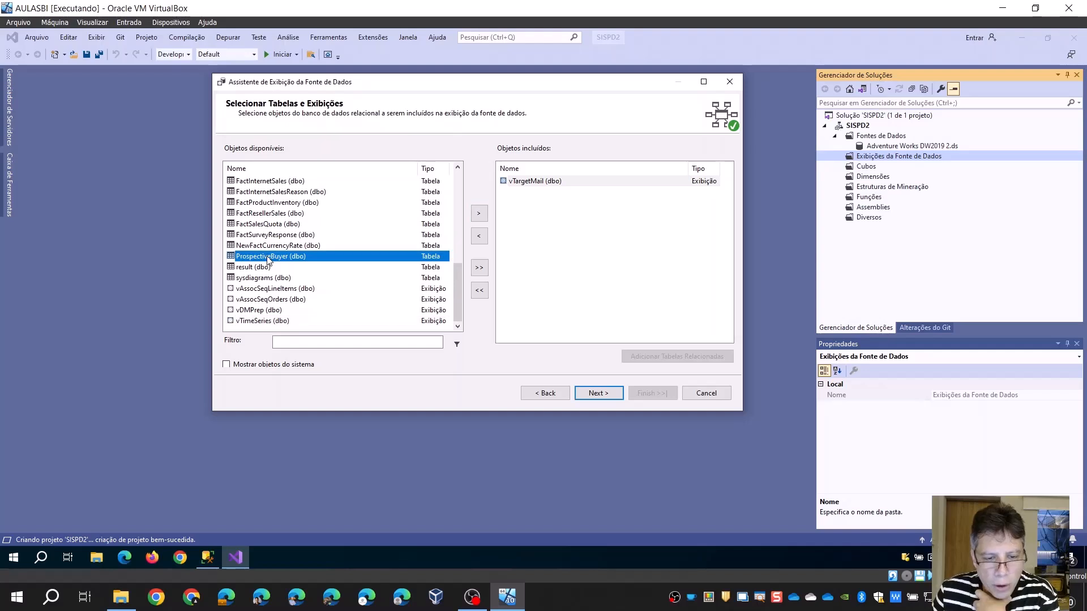
left_click(482, 215)
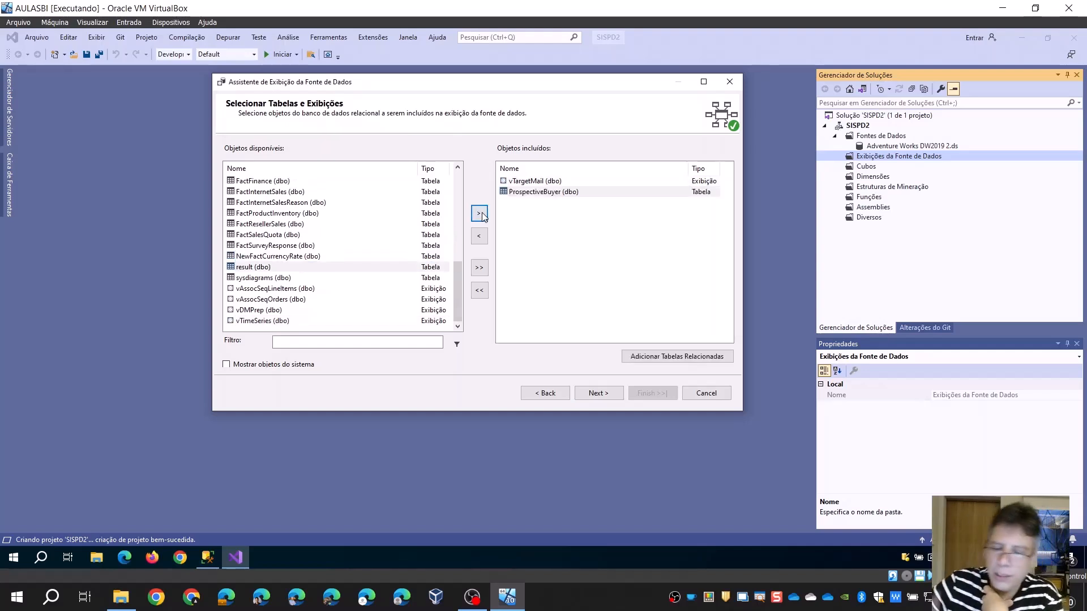
left_click(530, 182)
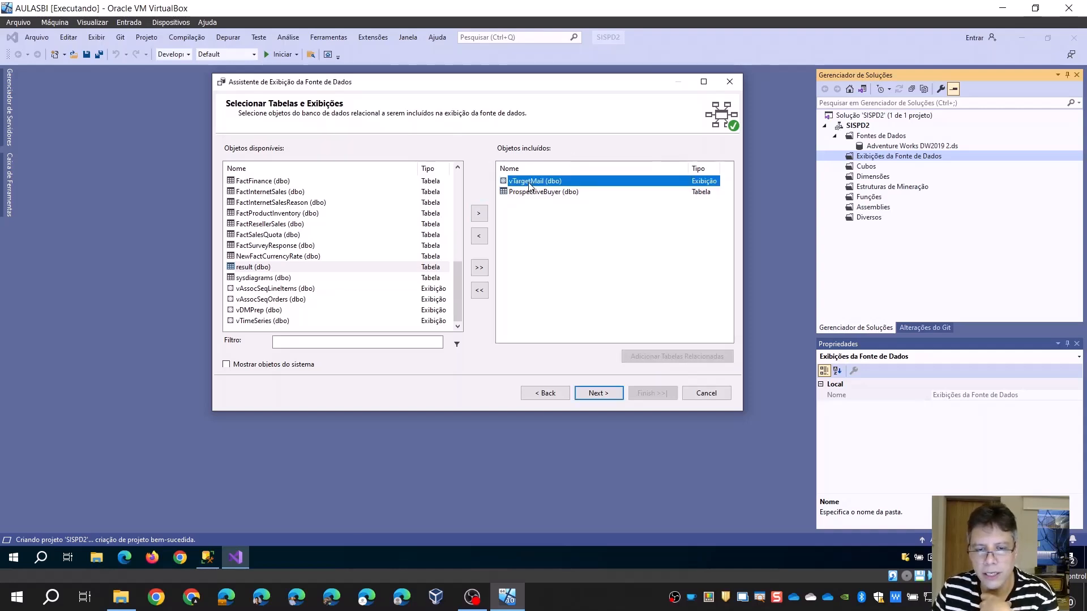
left_click(530, 193)
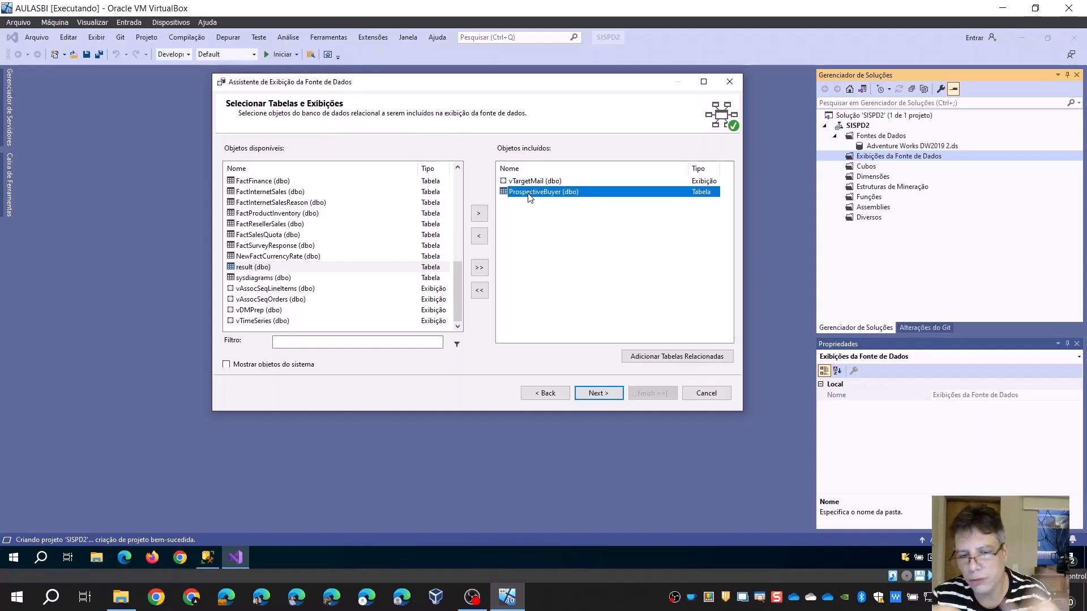
left_click(593, 393)
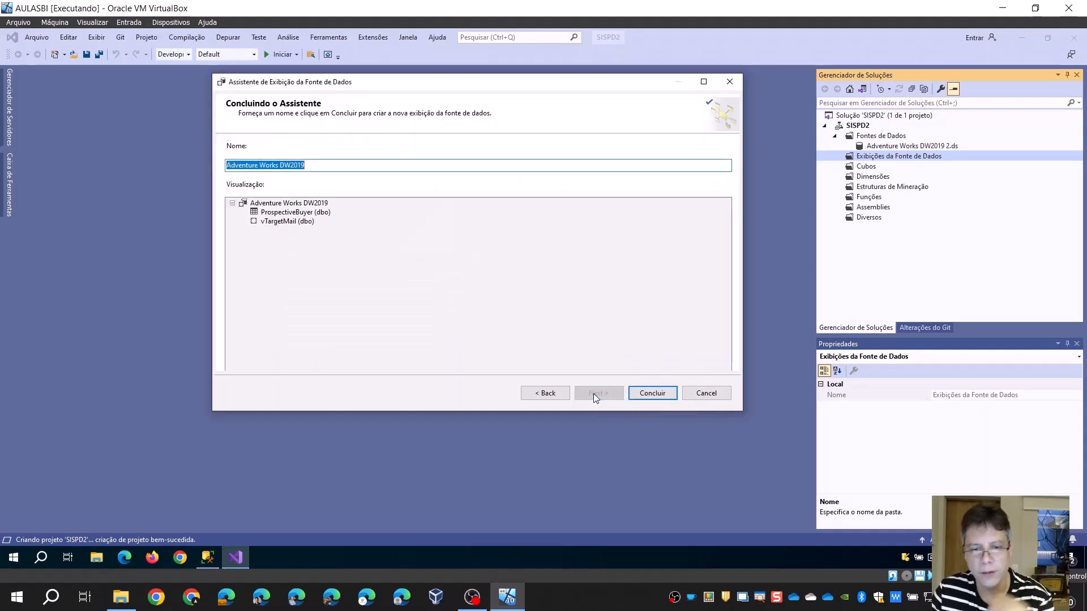
Name the data source view Adventure Works DW2019 view 2 and finish creating it
left_click(366, 165)
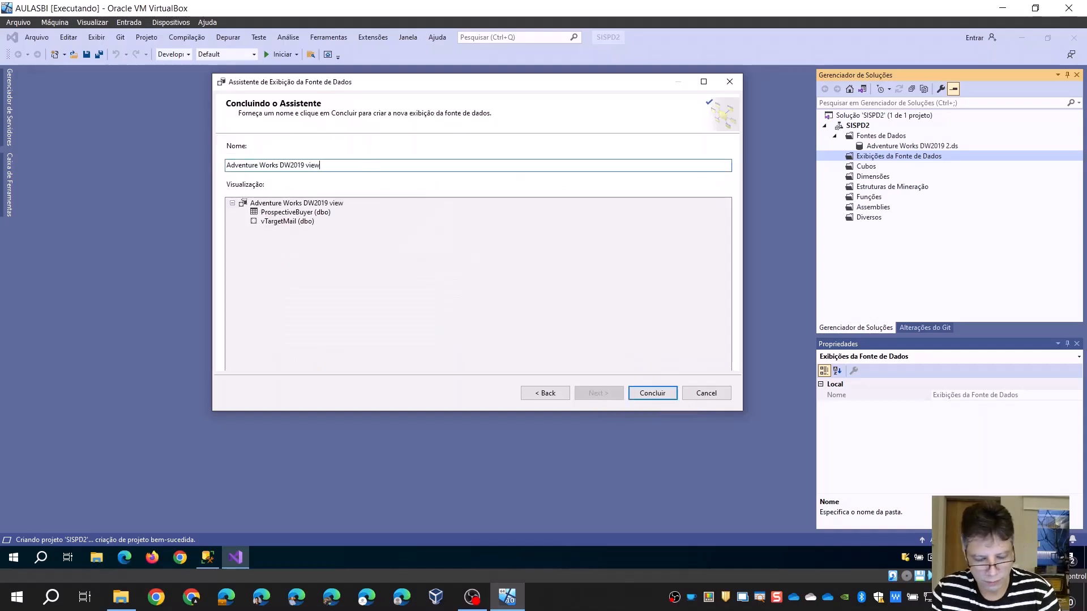
type("view 2")
left_click(652, 395)
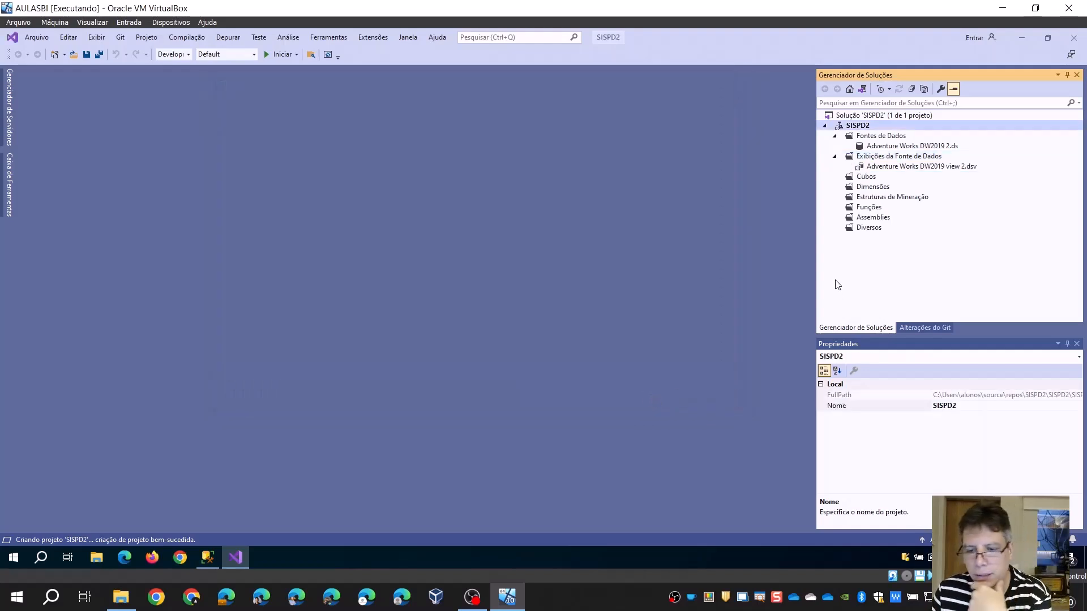
Start a new mining structure under Estruturas de Mineração, defined from an existing relational database or data warehouse
left_click(898, 147)
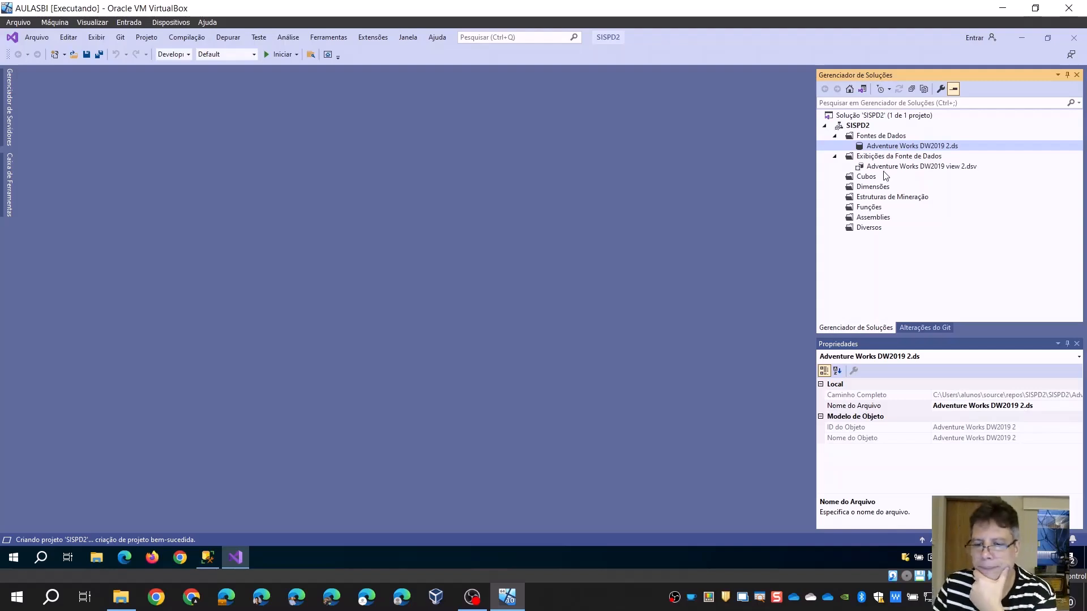
left_click(884, 169)
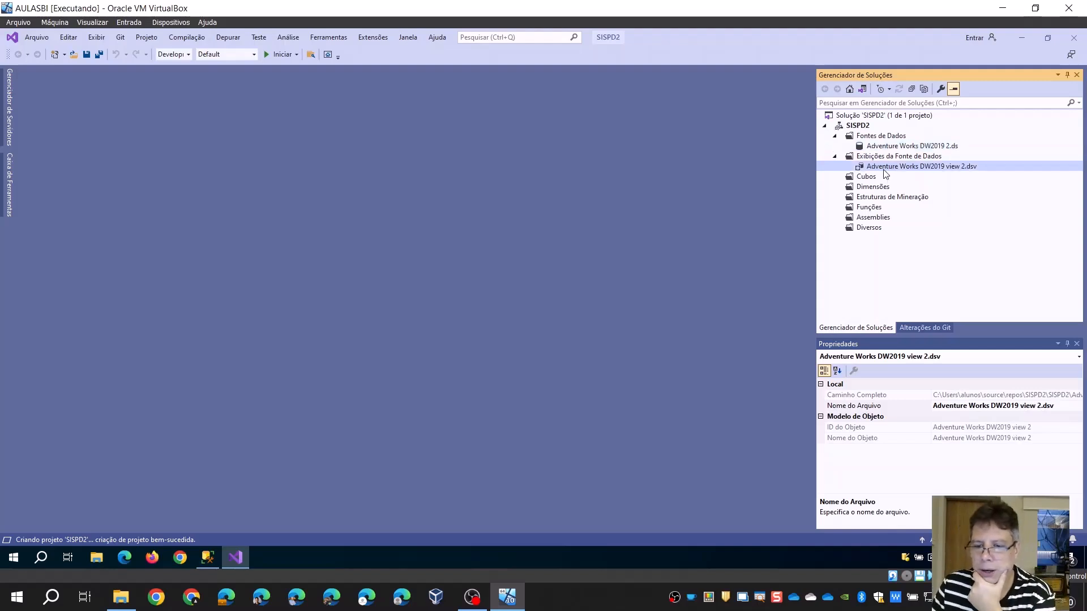
left_click(879, 198)
right_click(879, 202)
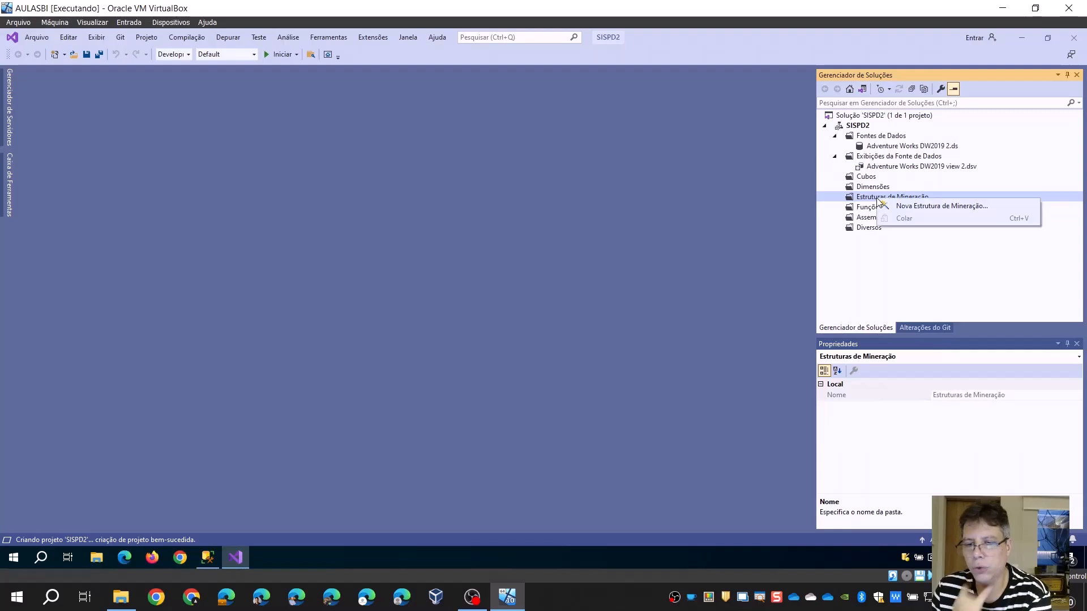
left_click(906, 206)
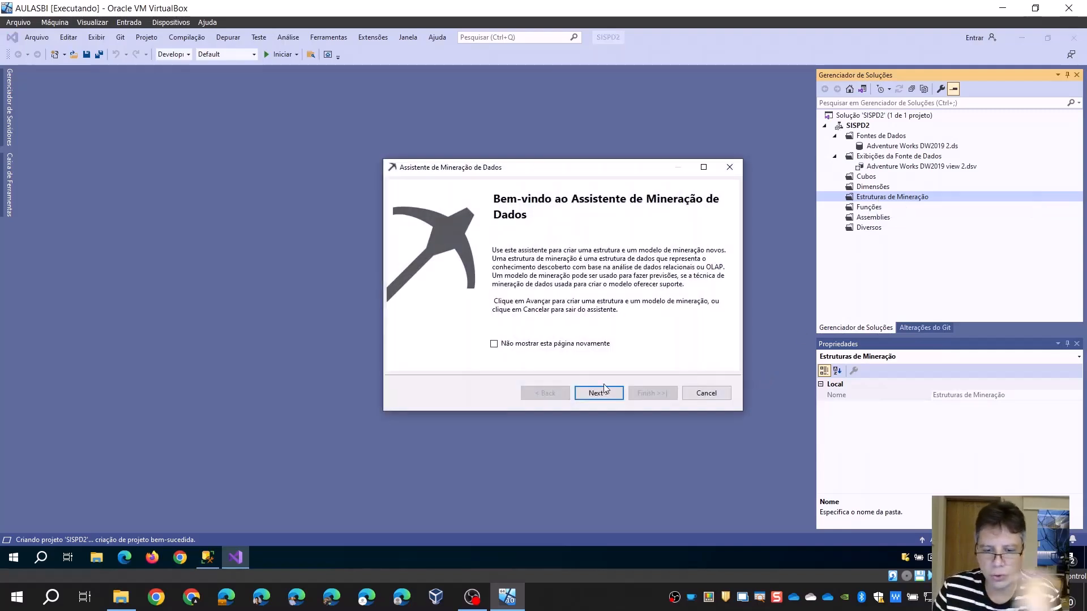
left_click(599, 393)
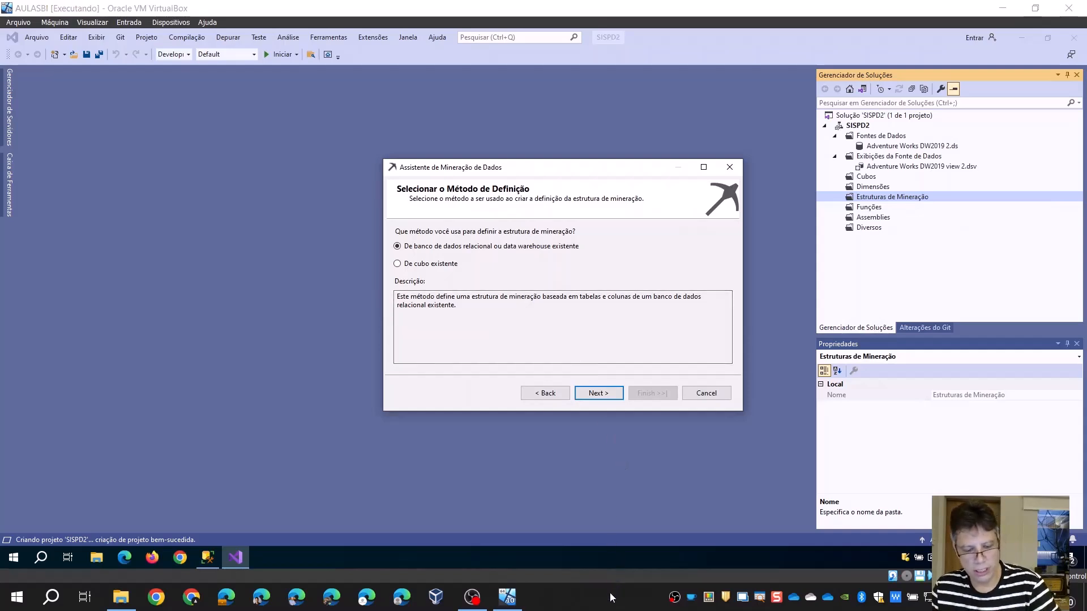
key("ctrl+2")
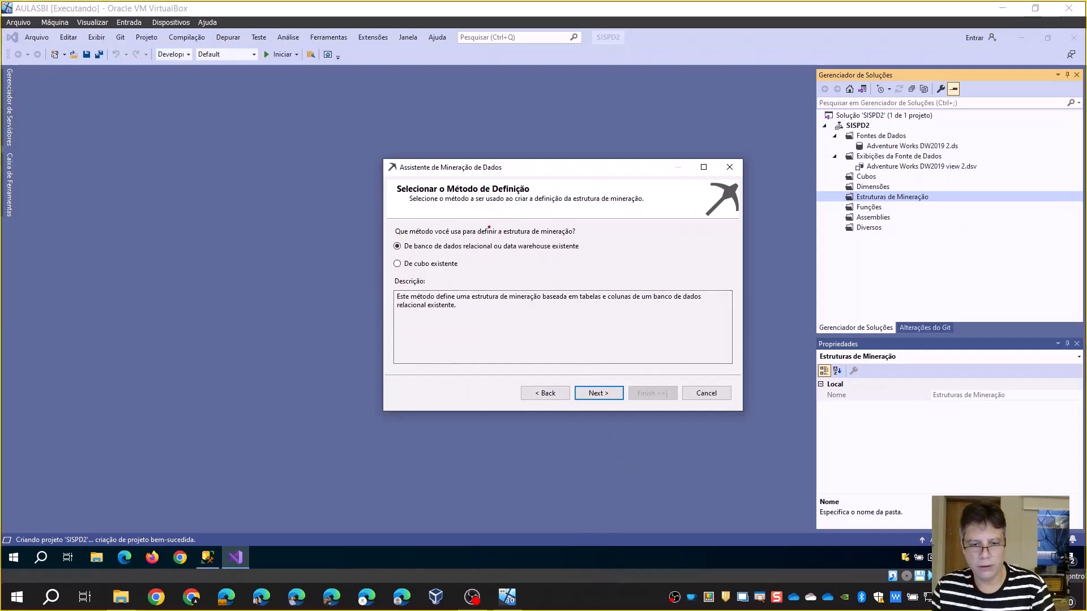
left_click_drag(489, 227, 486, 226)
key("Escape")
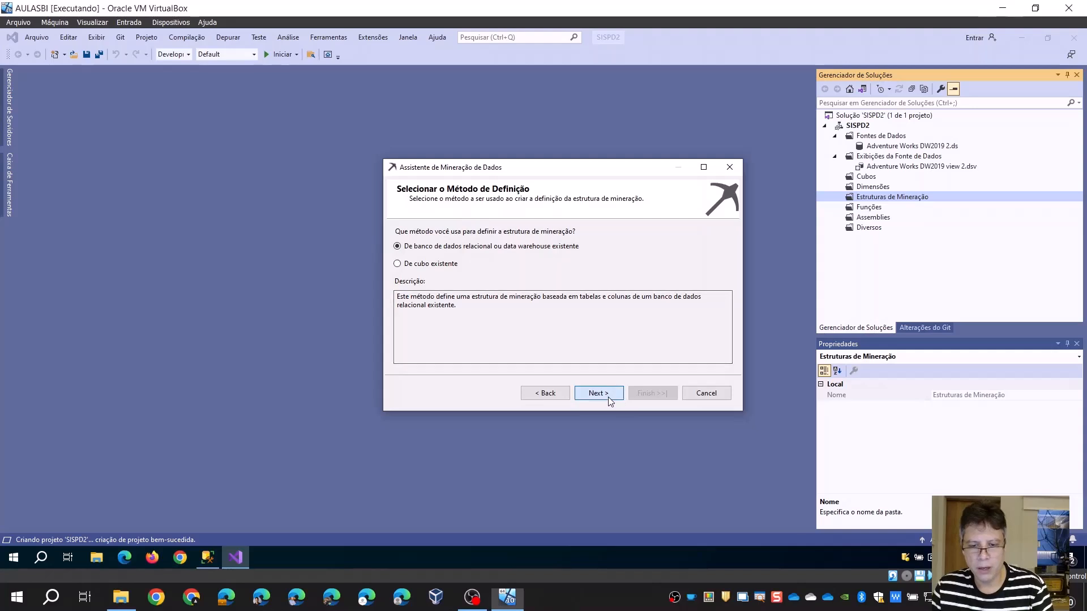
left_click(599, 394)
Use the Árvores de Decisão da Microsoft technique for the mining model, with Adventure Works DW2019 view 2 as its data source view
left_click(556, 263)
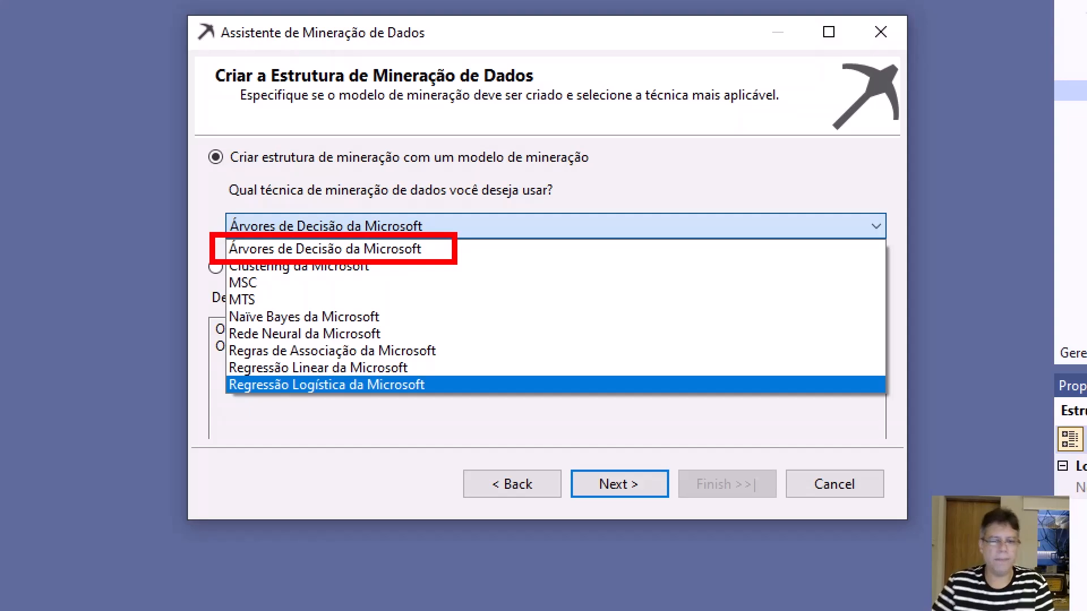
left_click_drag(374, 278, 474, 309)
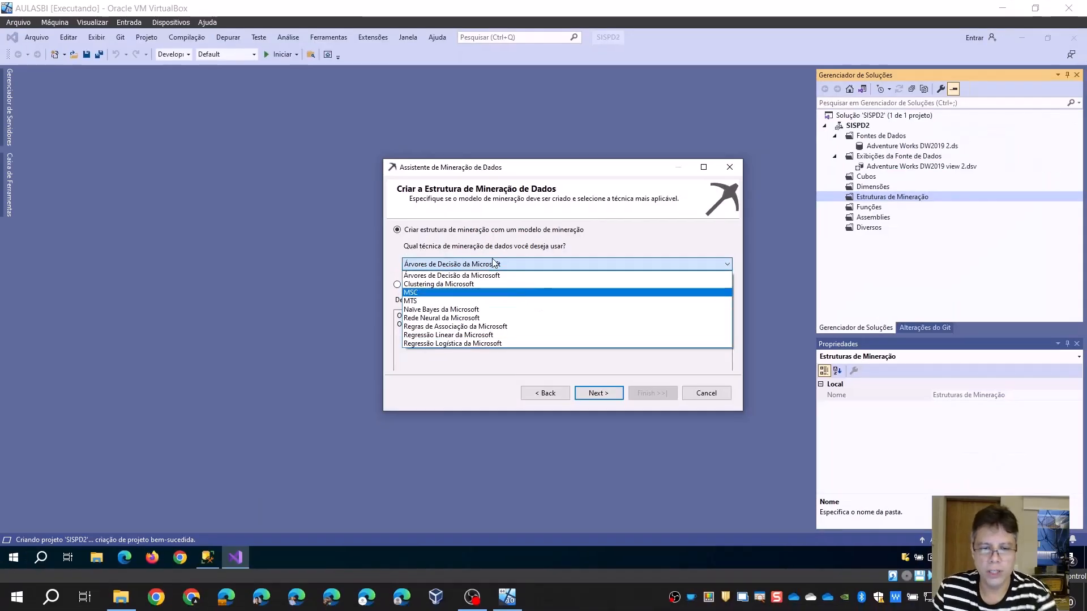
left_click(333, 249)
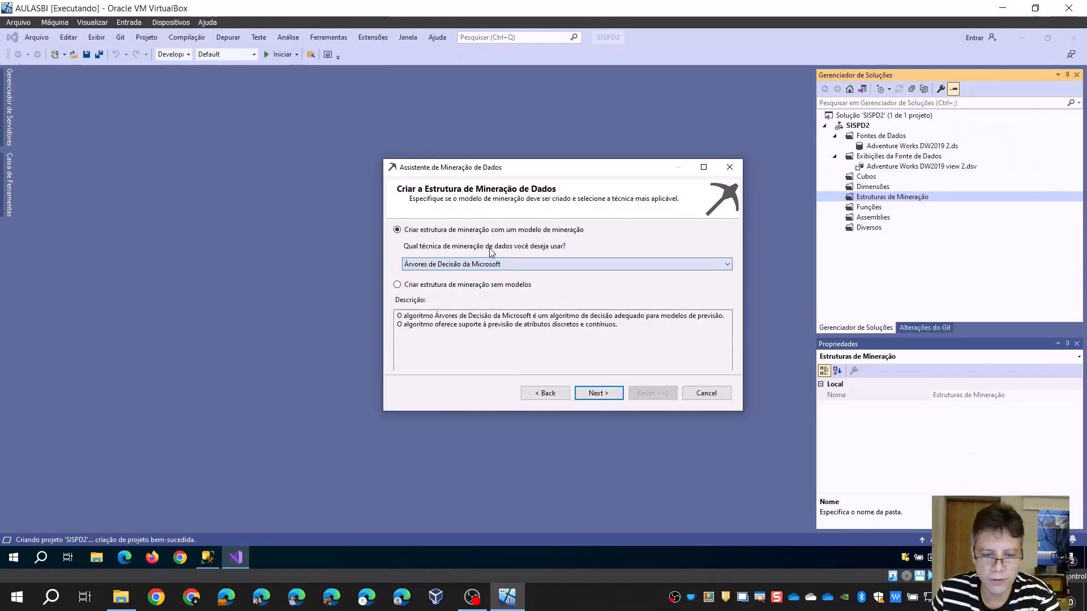
left_click(598, 395)
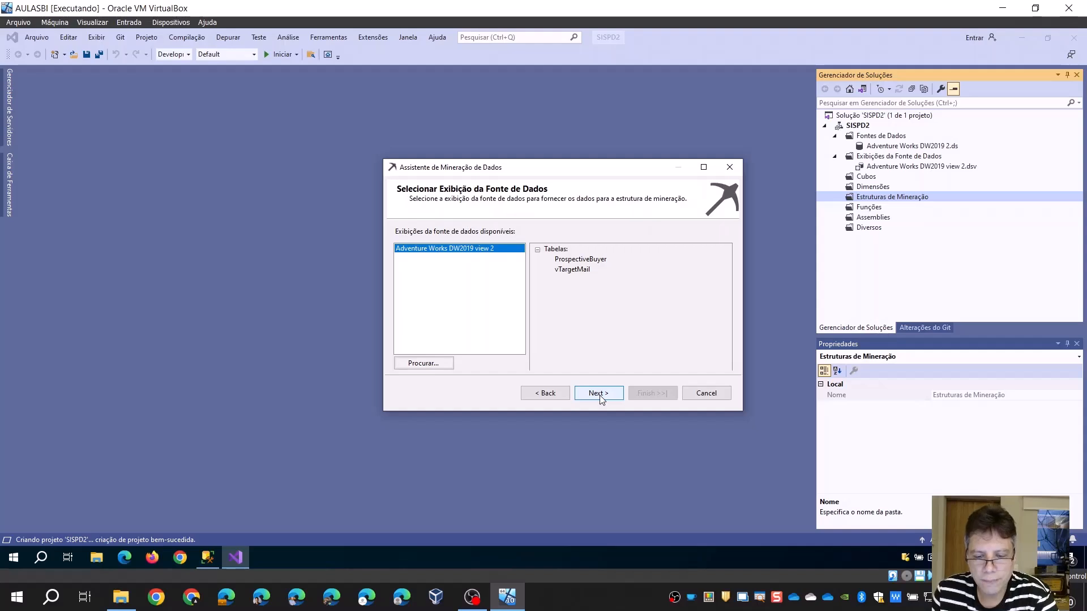
left_click(600, 396)
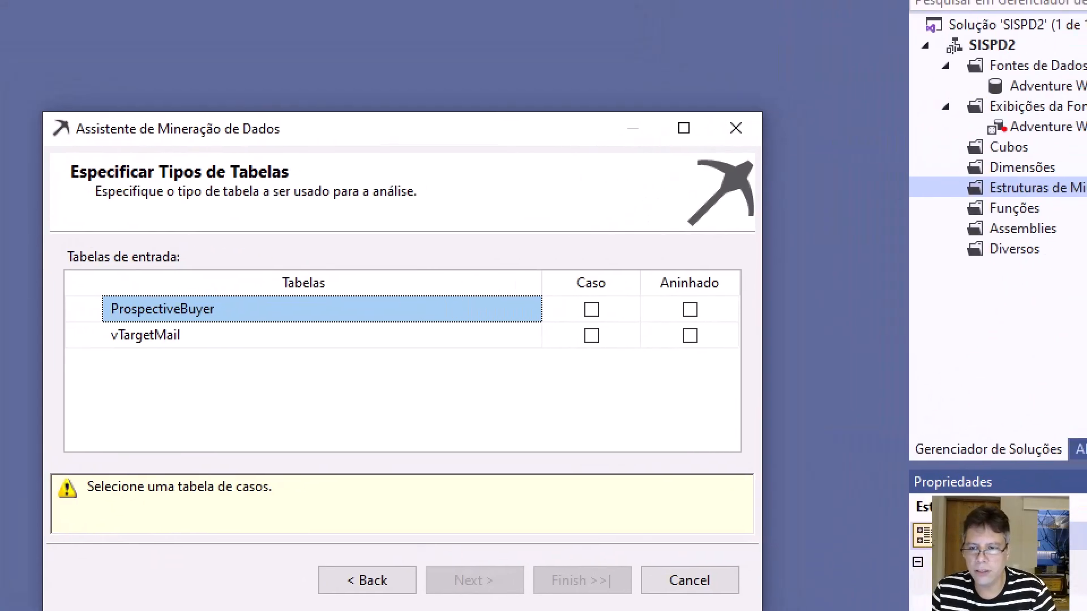
left_click_drag(1003, 129, 885, 129)
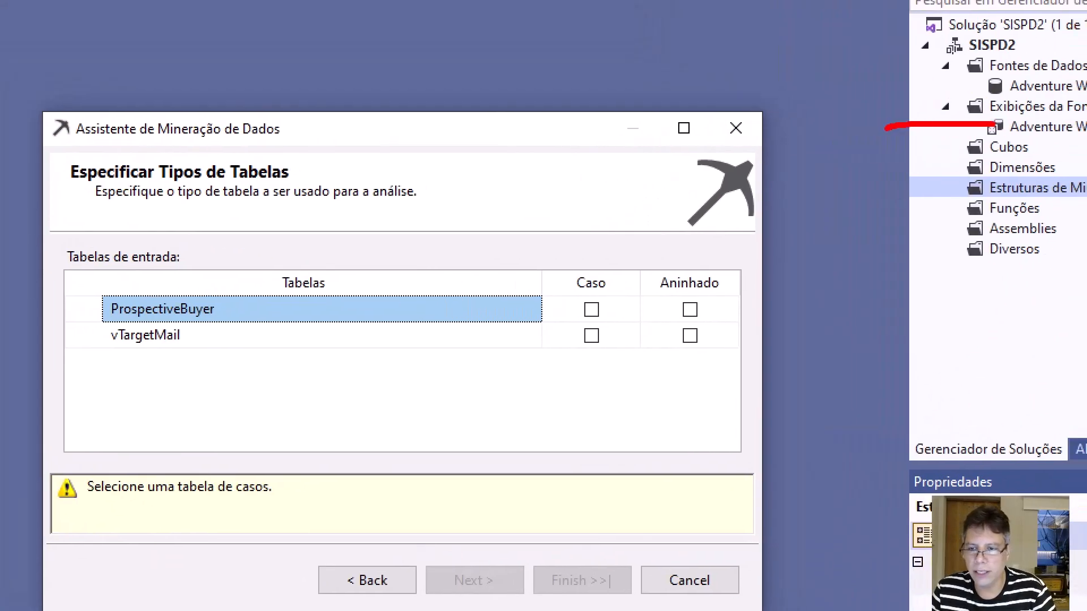
left_click_drag(79, 318, 216, 354)
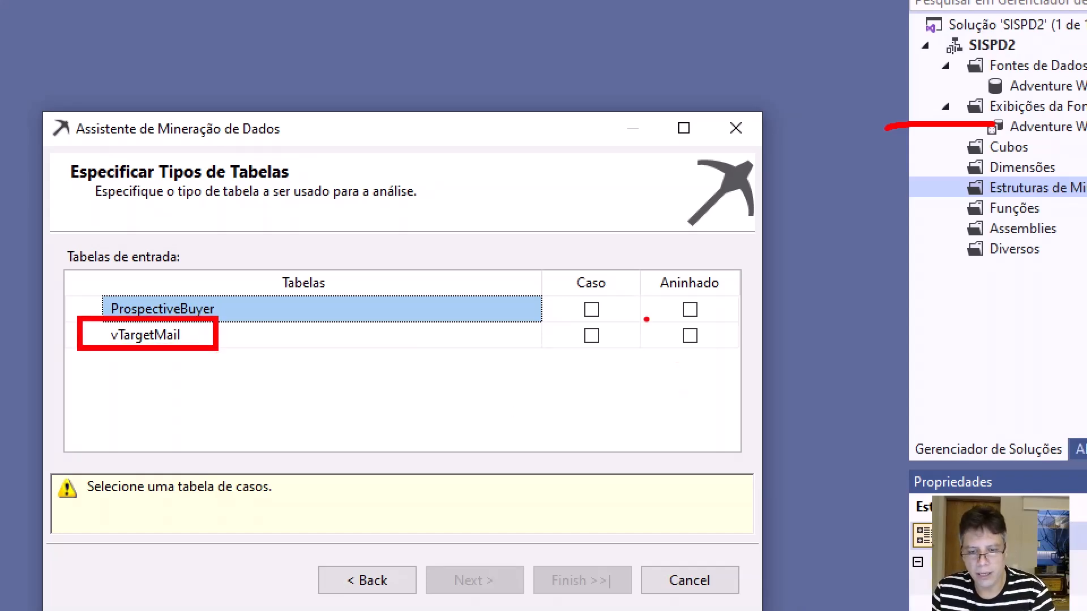
mouse_move(647, 320)
left_mouse_down()
mouse_move(578, 348)
mouse_move(535, 350)
left_mouse_up()
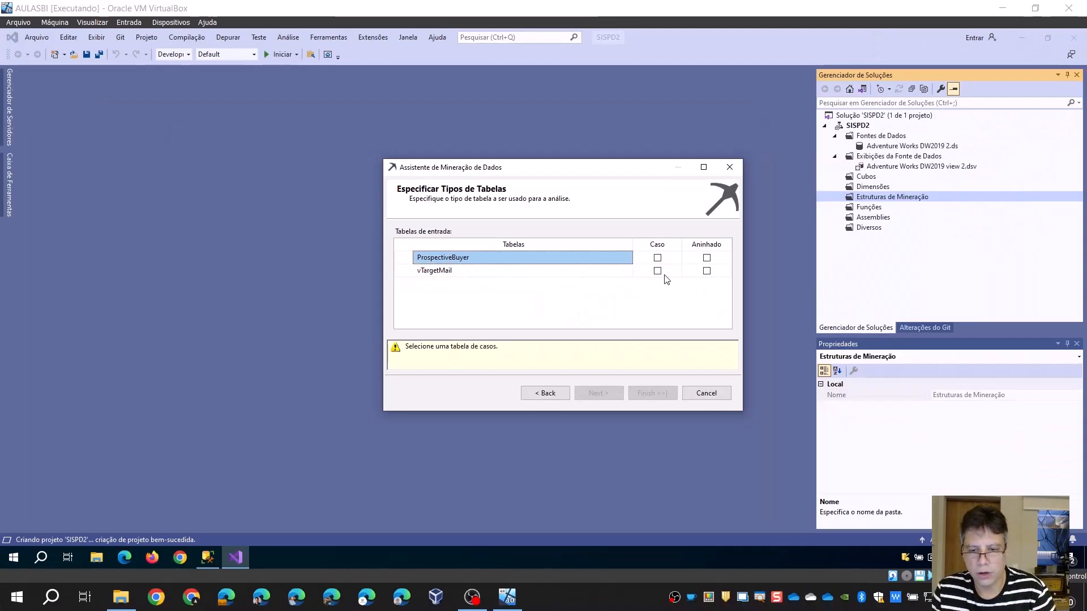
Mark vTargetMail as the case table and enlarge the wizard to show more of the training data columns
left_click(658, 272)
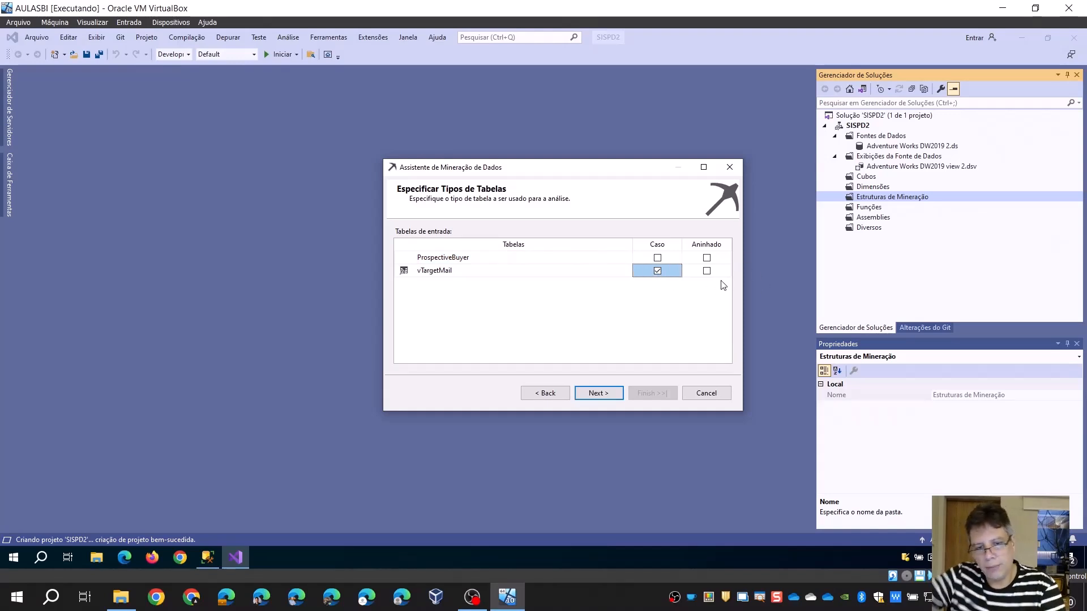
left_click(611, 393)
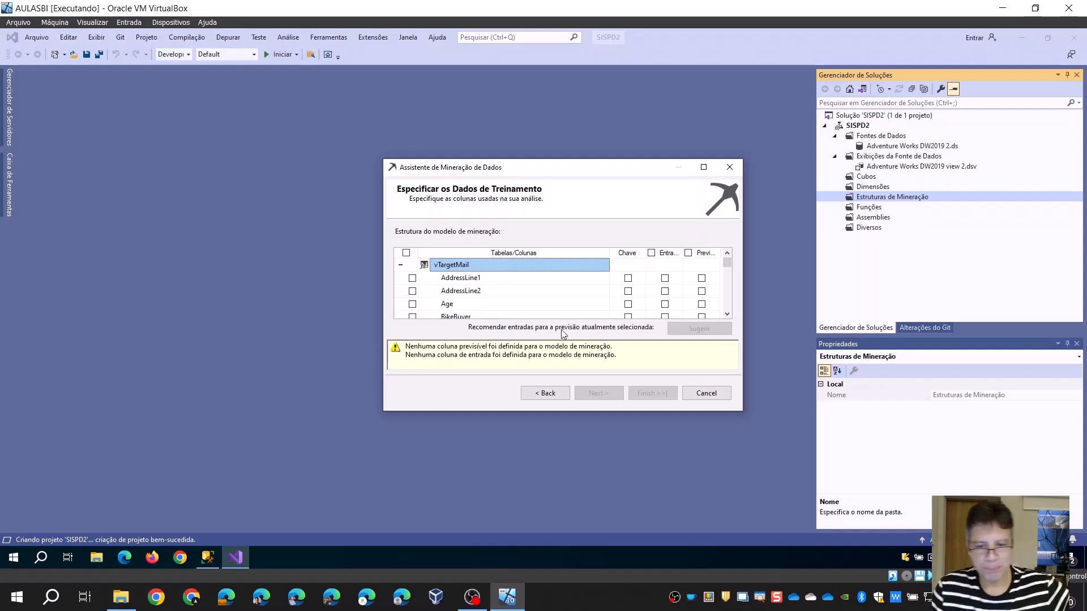
left_click_drag(384, 160, 138, 103)
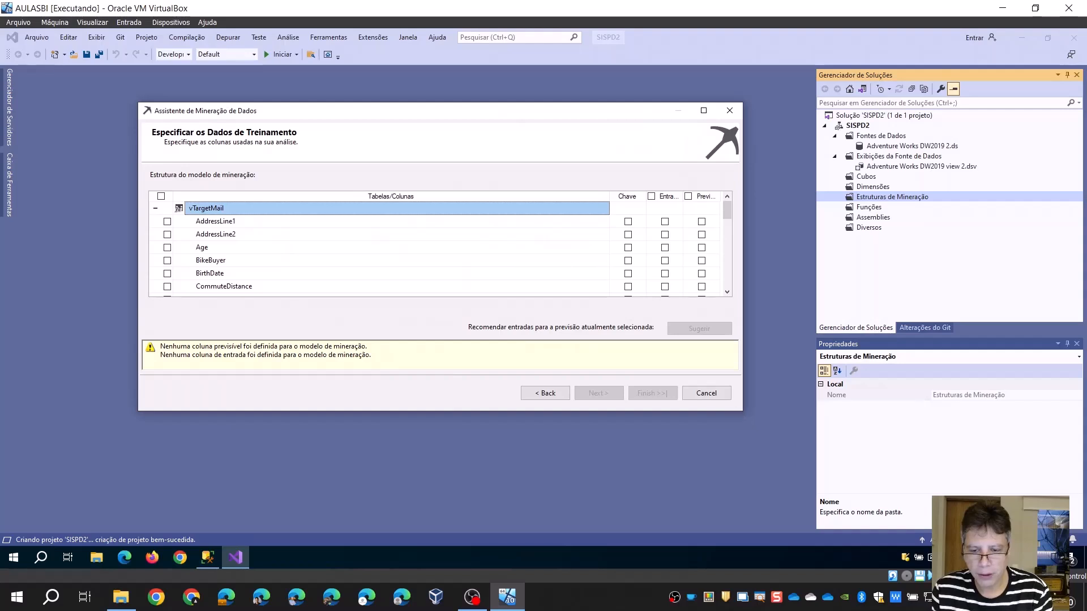
left_click_drag(742, 412, 736, 501)
Keep CustomerKey as the key column and mark BikeBuyer as the predictable column of vTargetMail
left_click(284, 316)
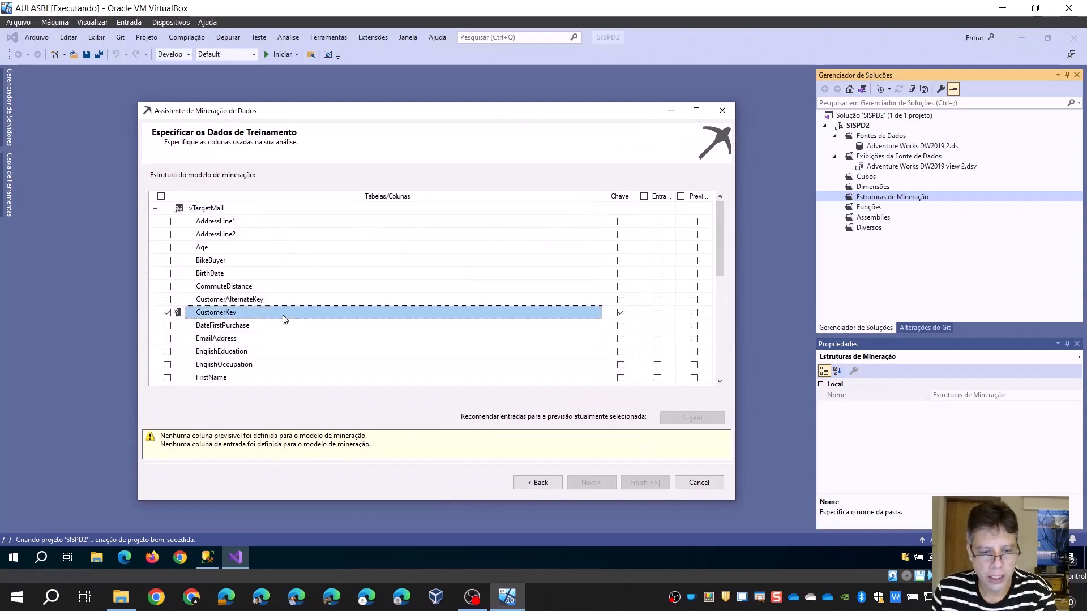
left_click(620, 312)
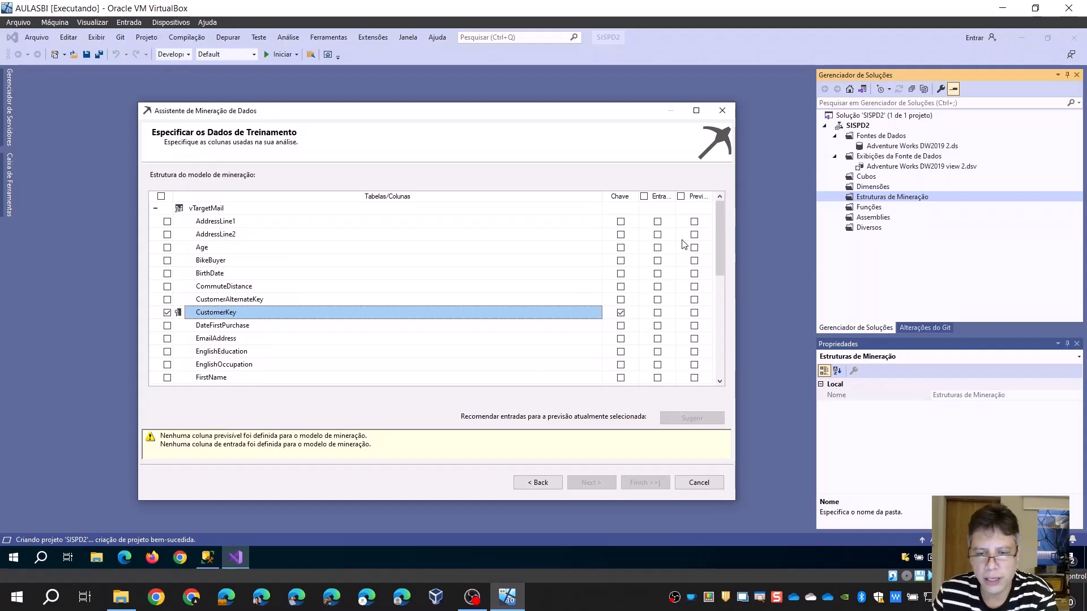
double_click(679, 196)
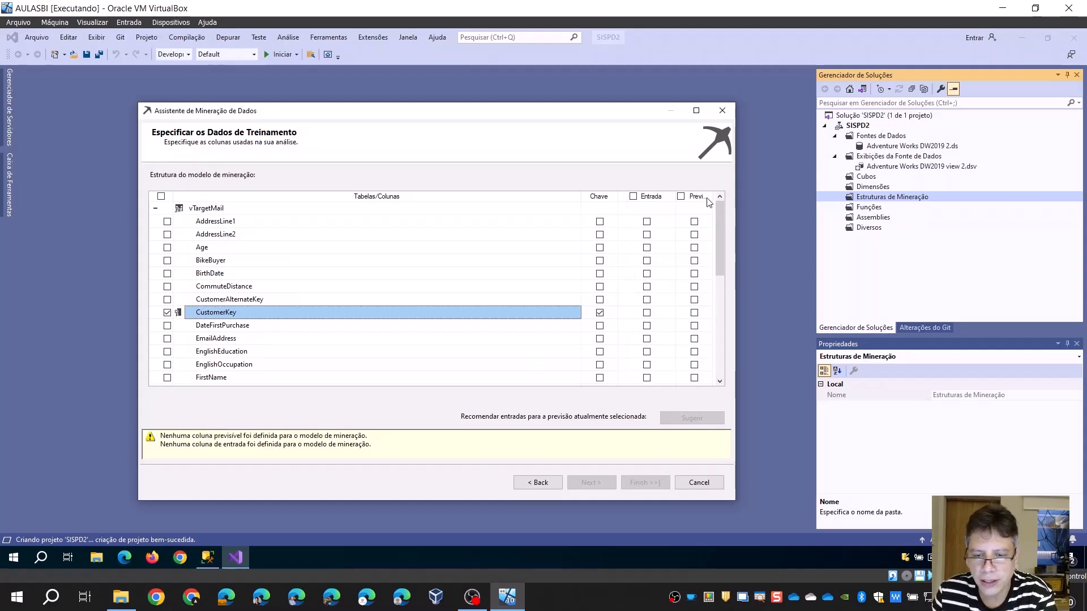
double_click(714, 196)
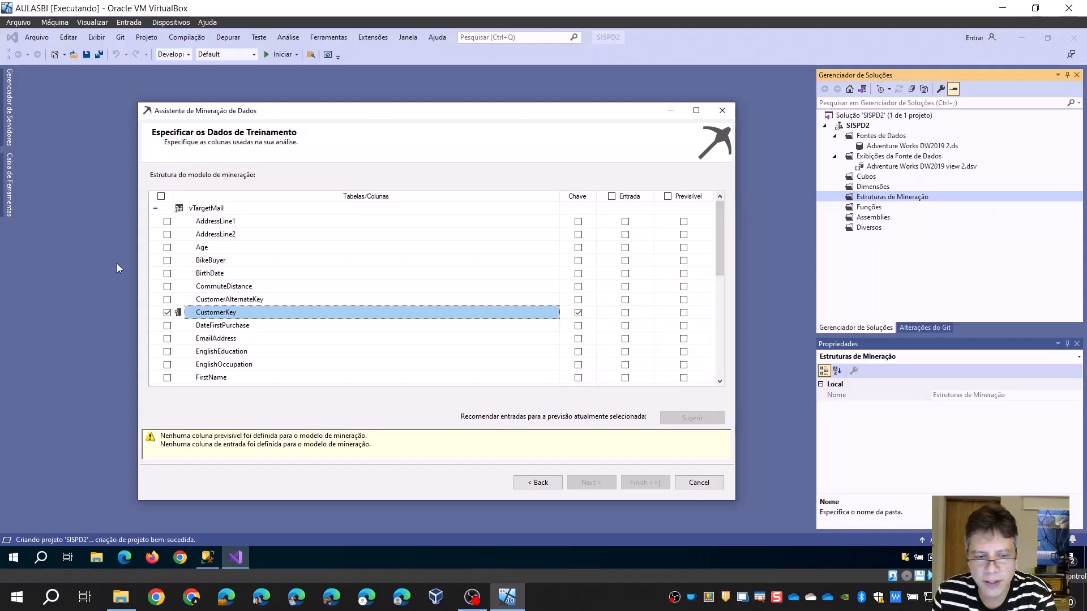
left_click(224, 262)
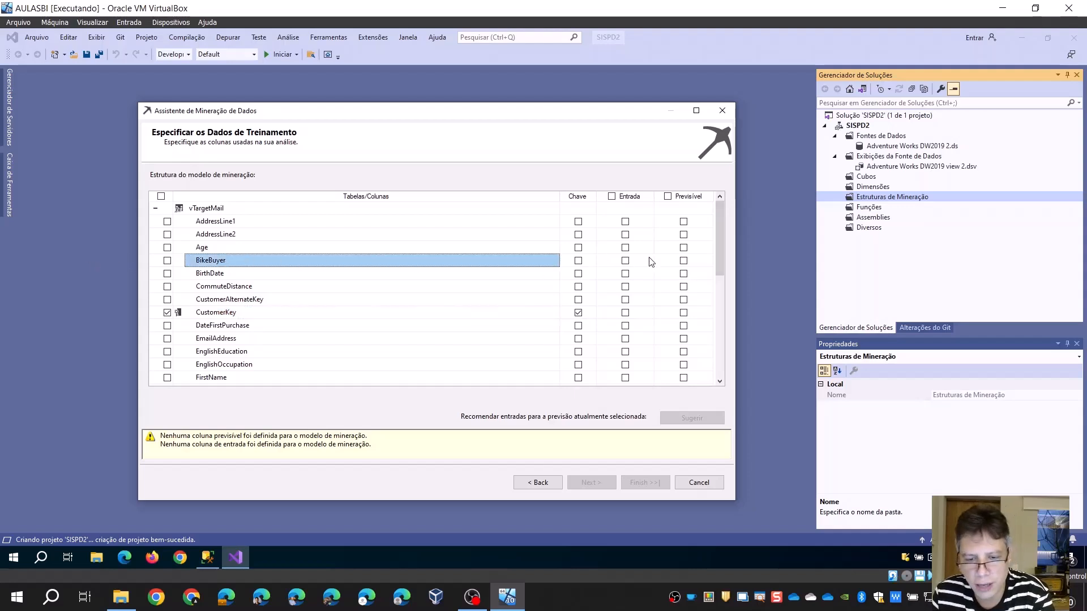
left_click(683, 261)
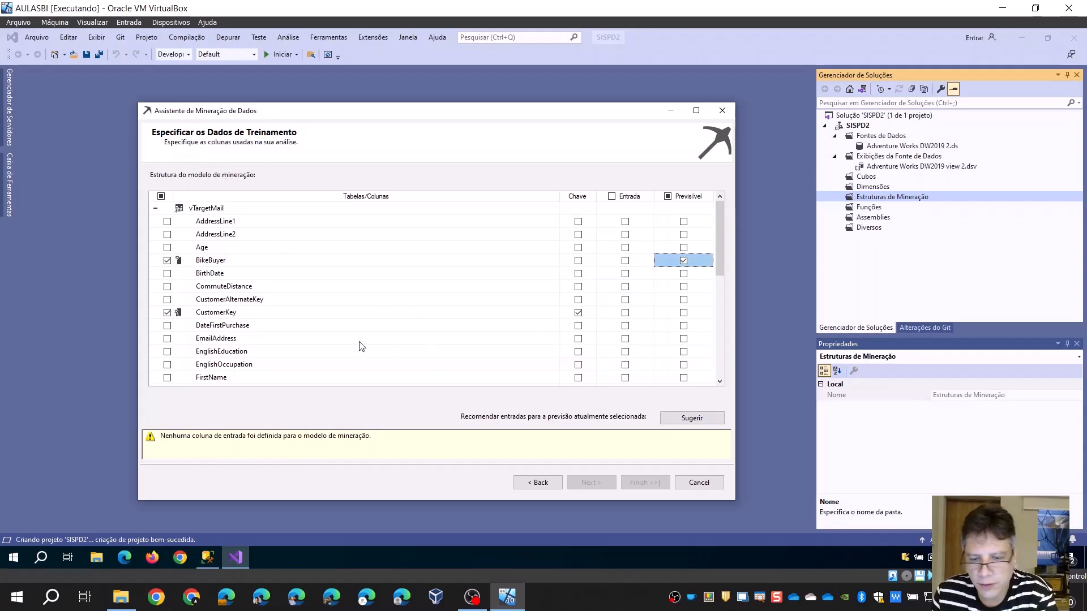
Request suggested inputs and mark NumberCarsOwned, TotalChildren, EnglishEducation, CommuteDistance, NumberChildrenAtHome, YearlyIncome and Region in addition to Age
left_click(695, 417)
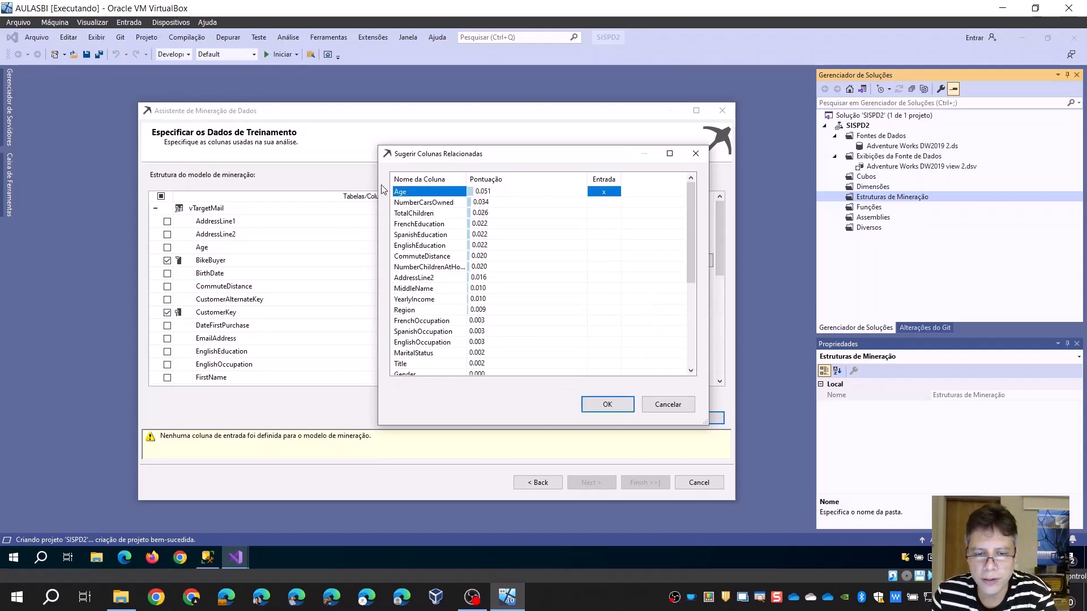
left_click(602, 204)
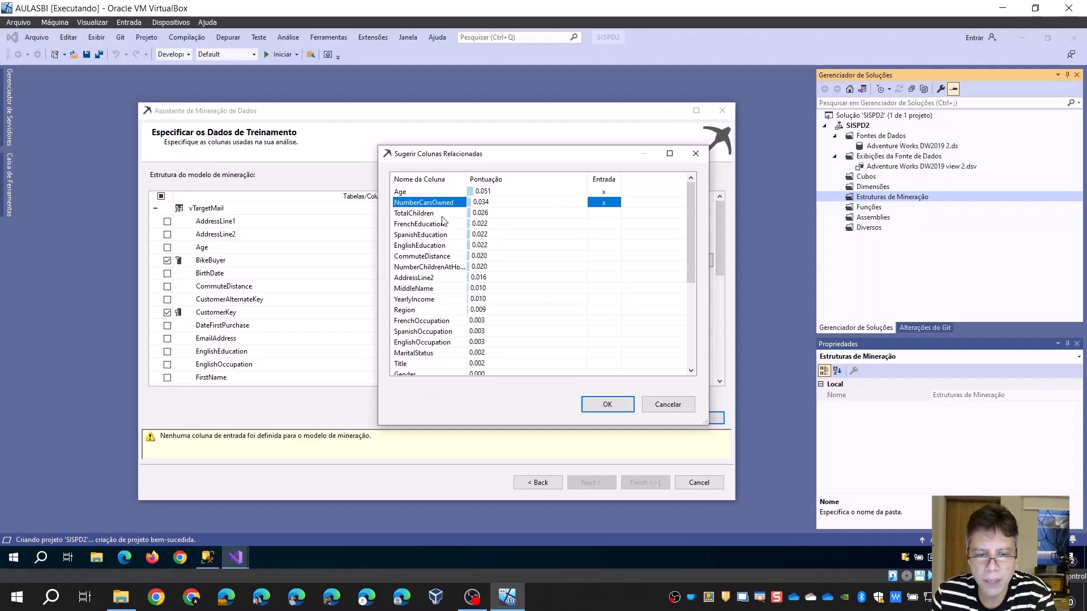
left_click(605, 214)
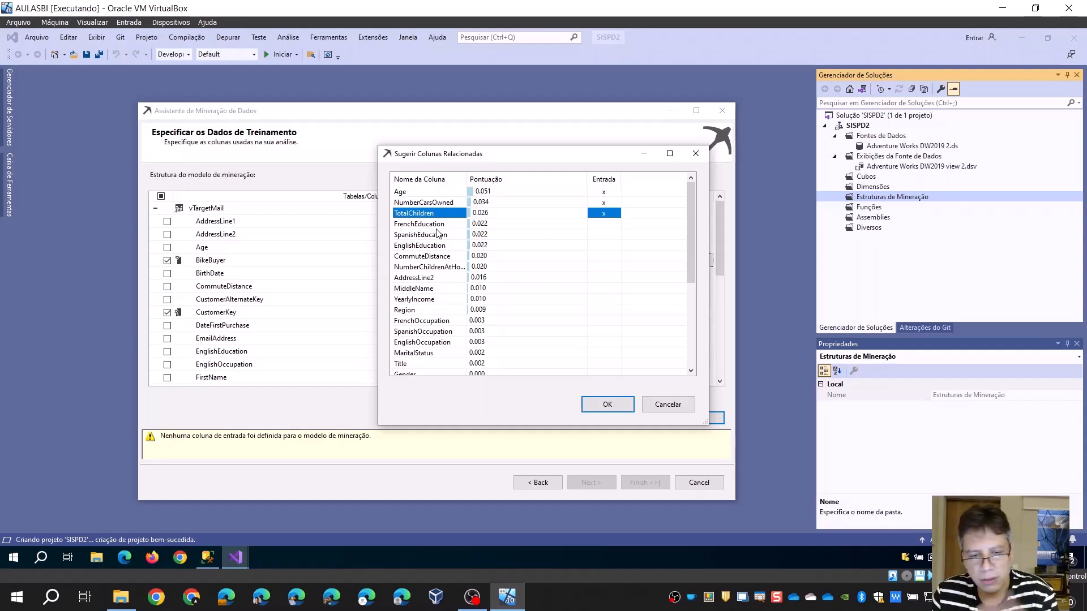
left_click(604, 248)
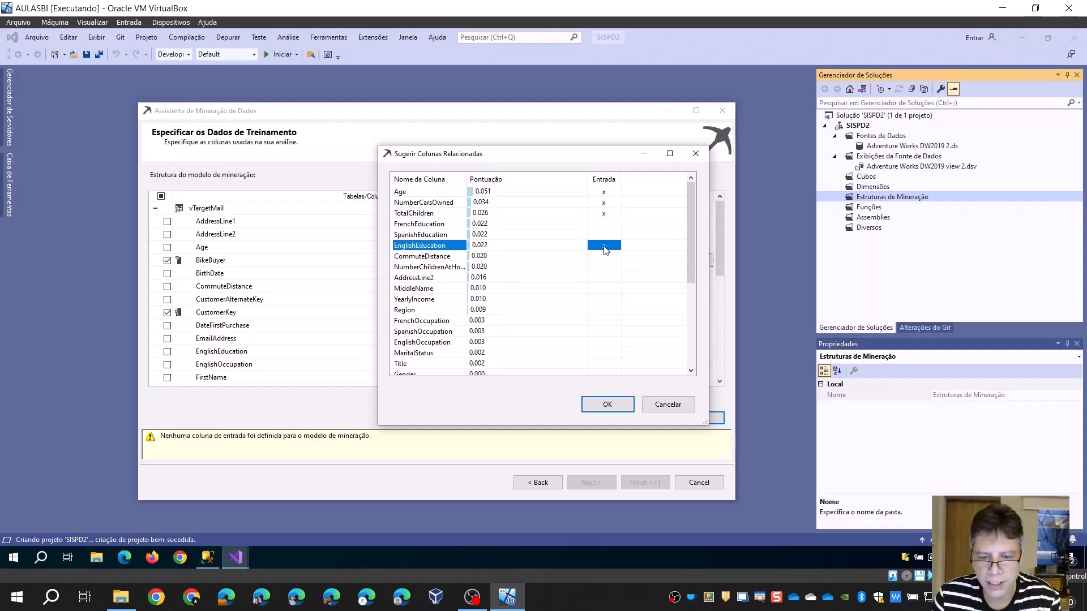
left_click(608, 258)
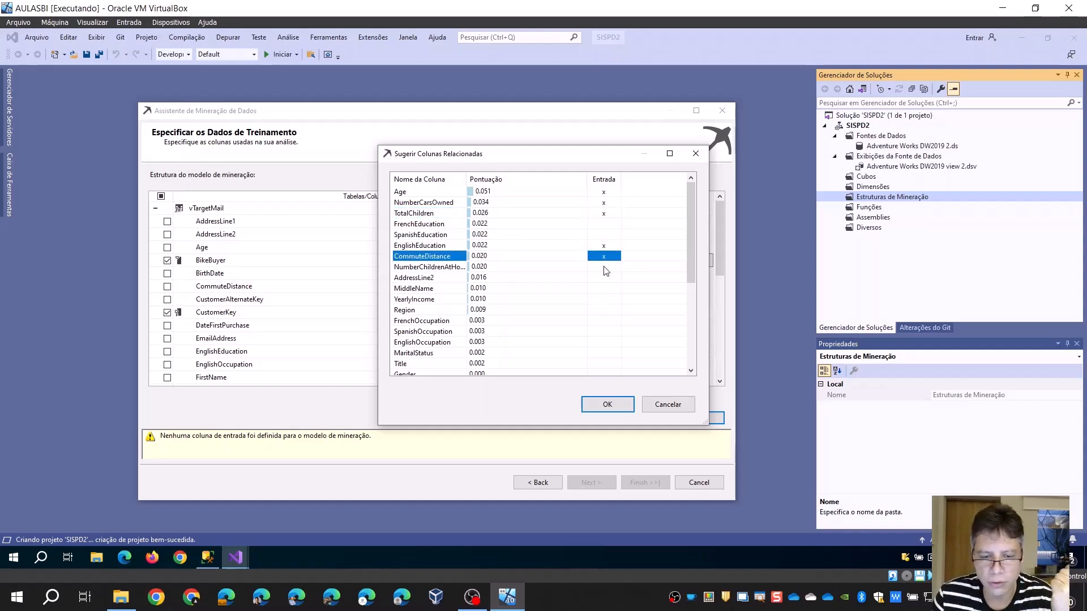
left_click(605, 268)
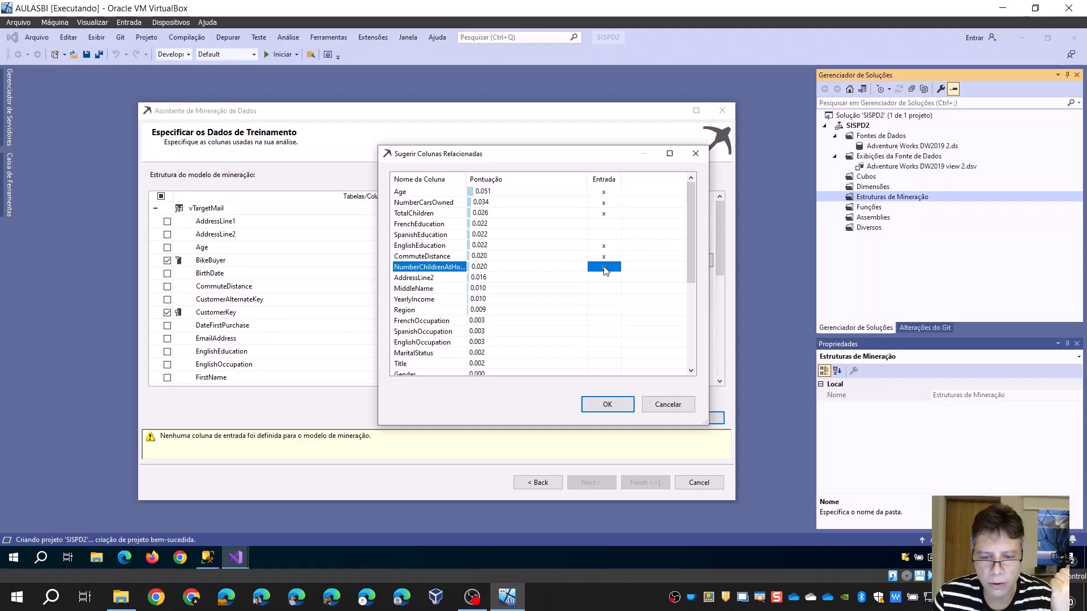
left_click(604, 300)
left_click(604, 310)
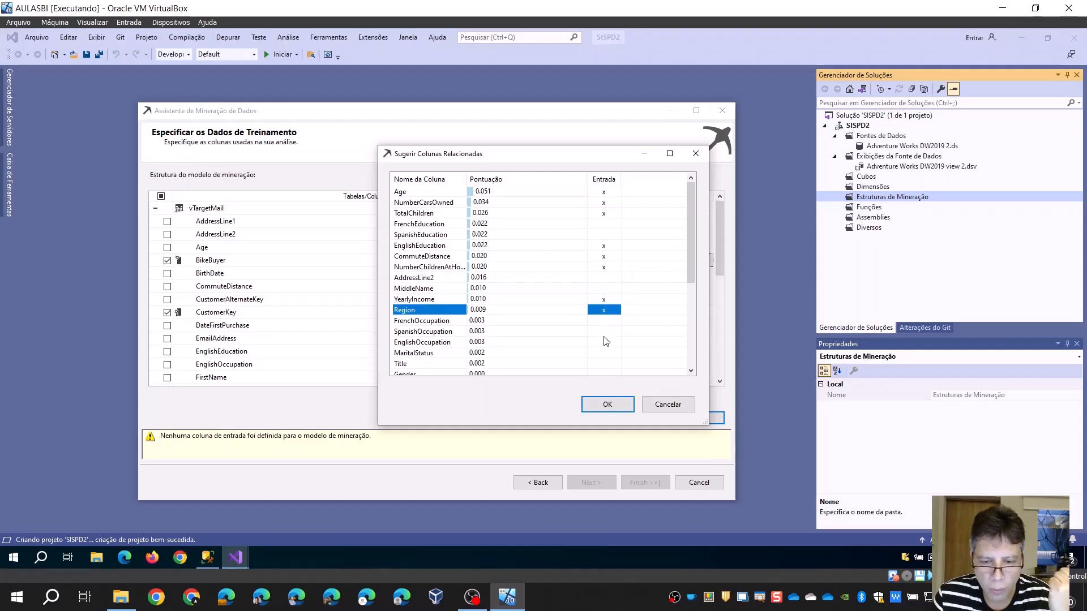
Also mark EnglishOccupation, MaritalStatus, Title, Gender, HouseOwnerFlag and Suffix as inputs and accept the suggested column selection
left_click(605, 333)
left_click(605, 342)
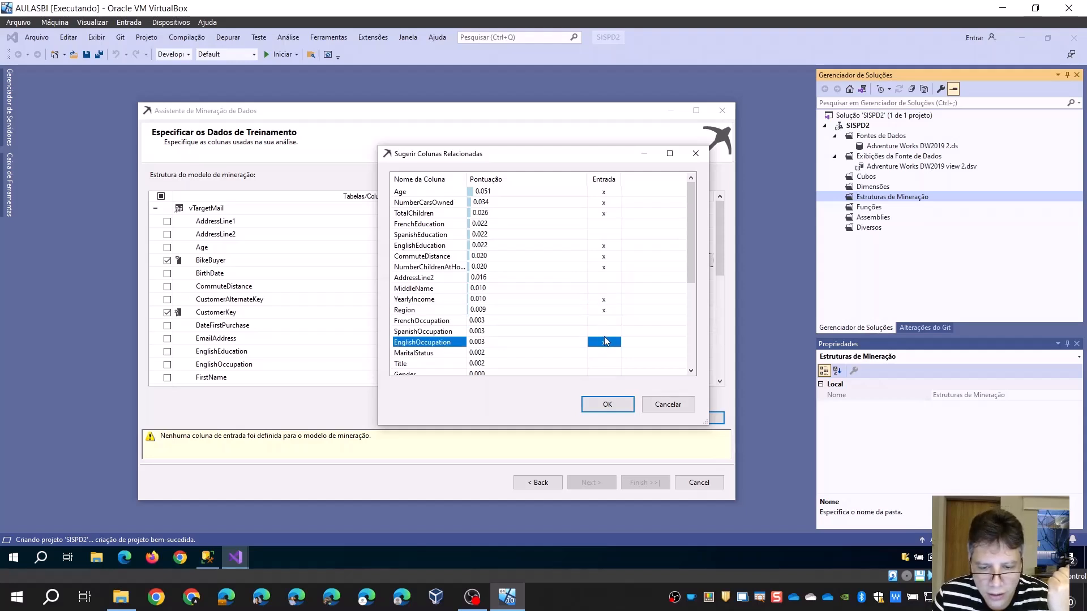
scroll(605, 322, "down", 2)
left_click(602, 290)
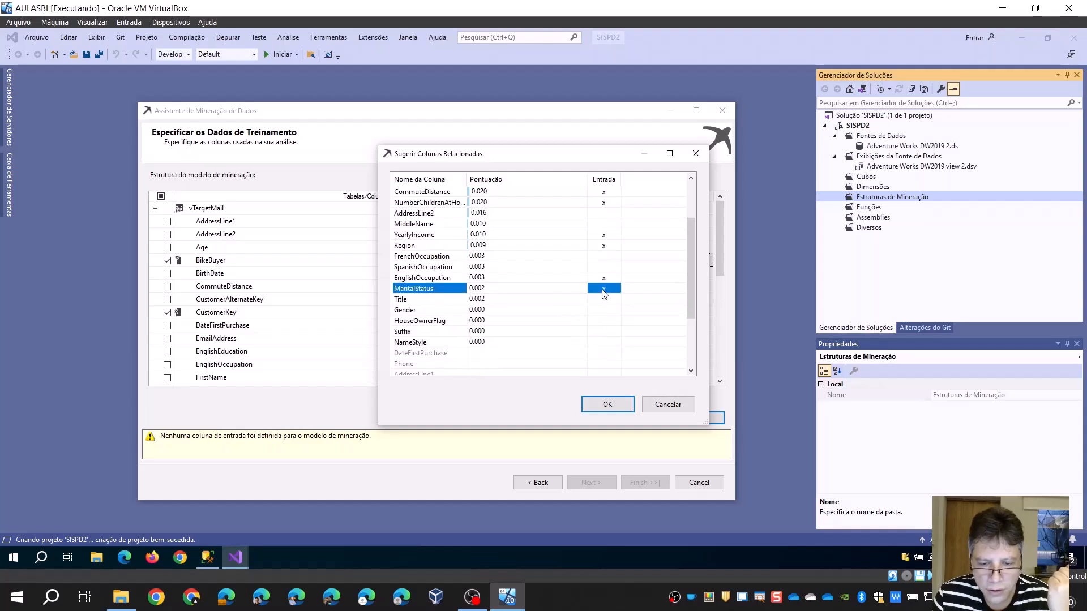
left_click(605, 300)
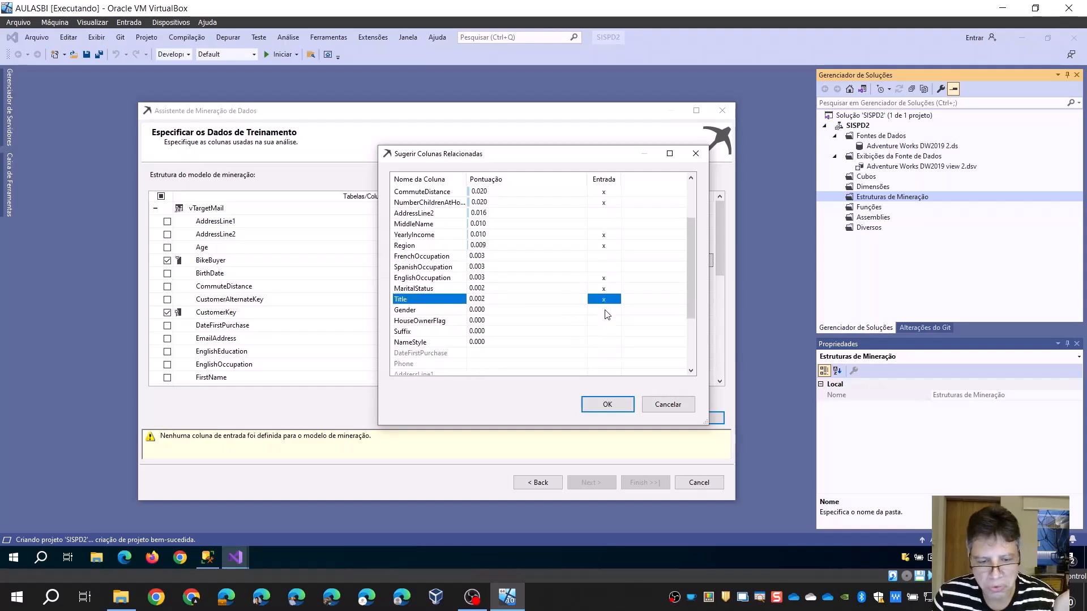
left_click(606, 312)
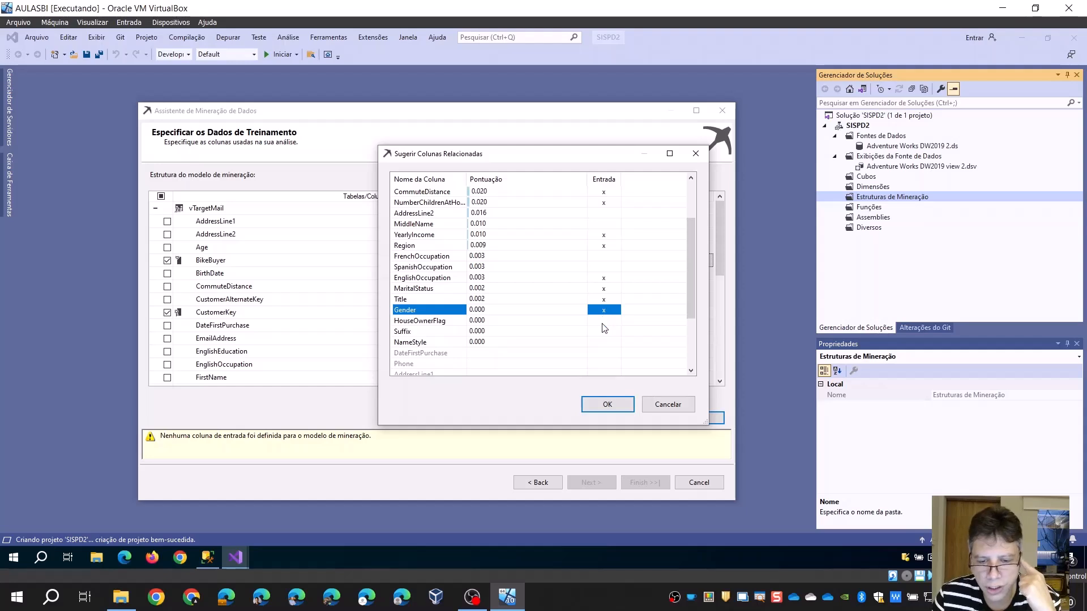
left_click(604, 322)
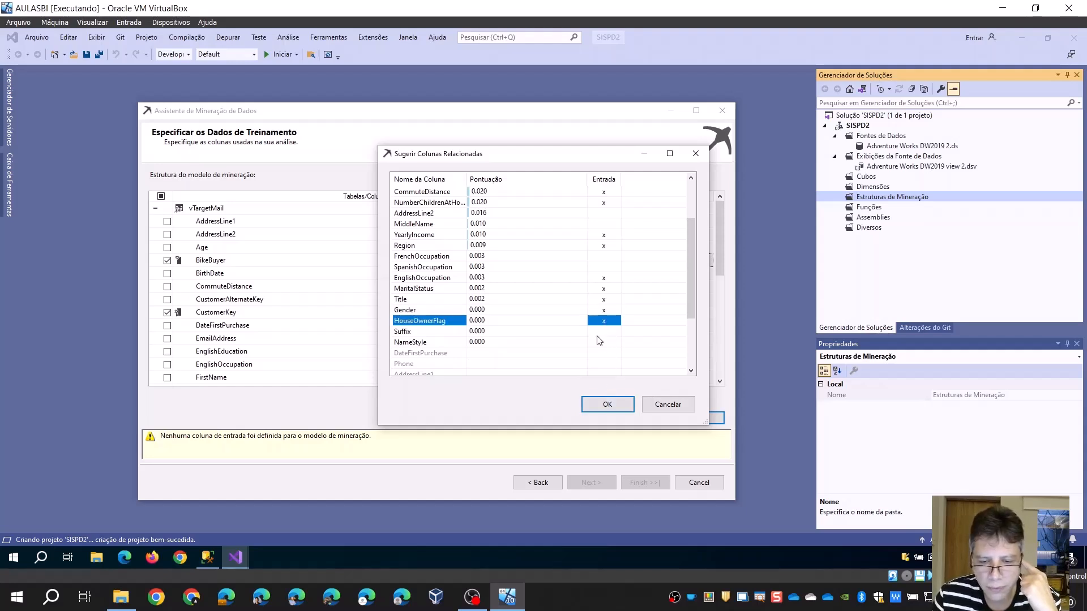
left_click(616, 404)
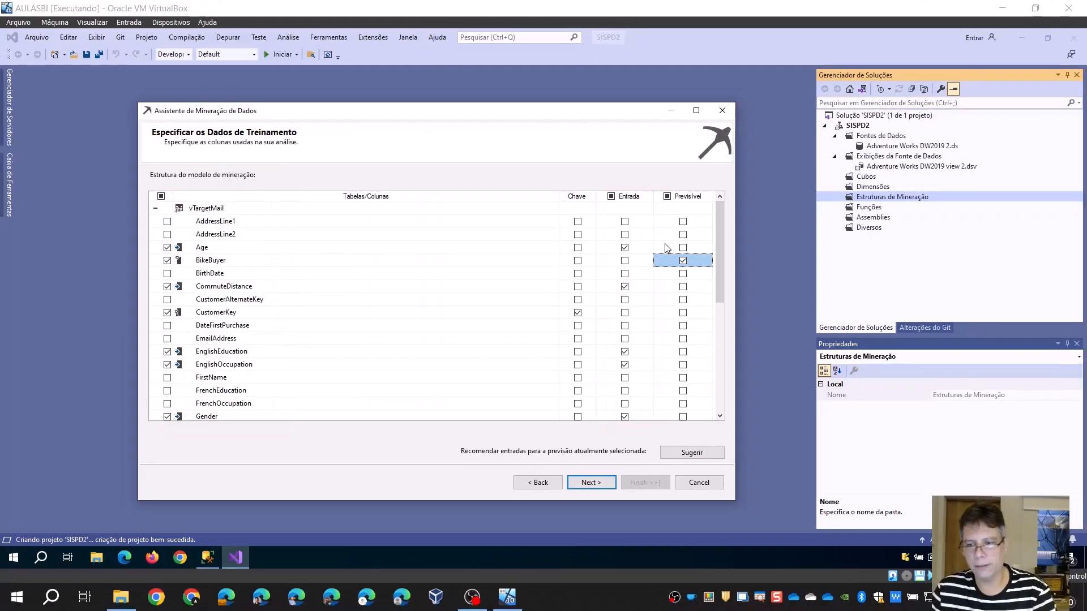
Confirm the training columns and detect continuous or discrete content types for the numeric columns
left_click(590, 482)
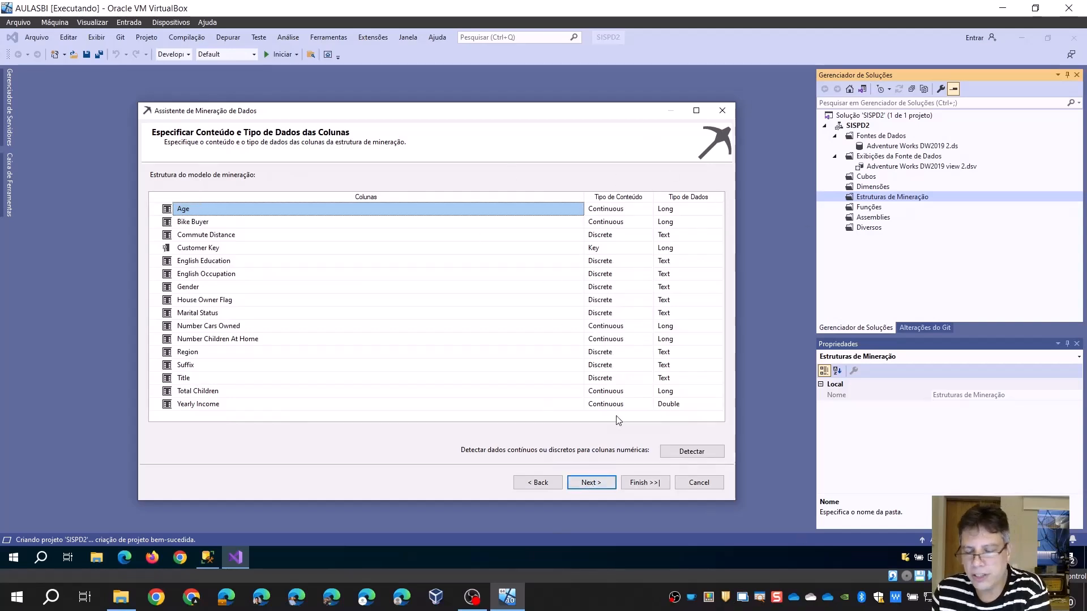
left_click(690, 453)
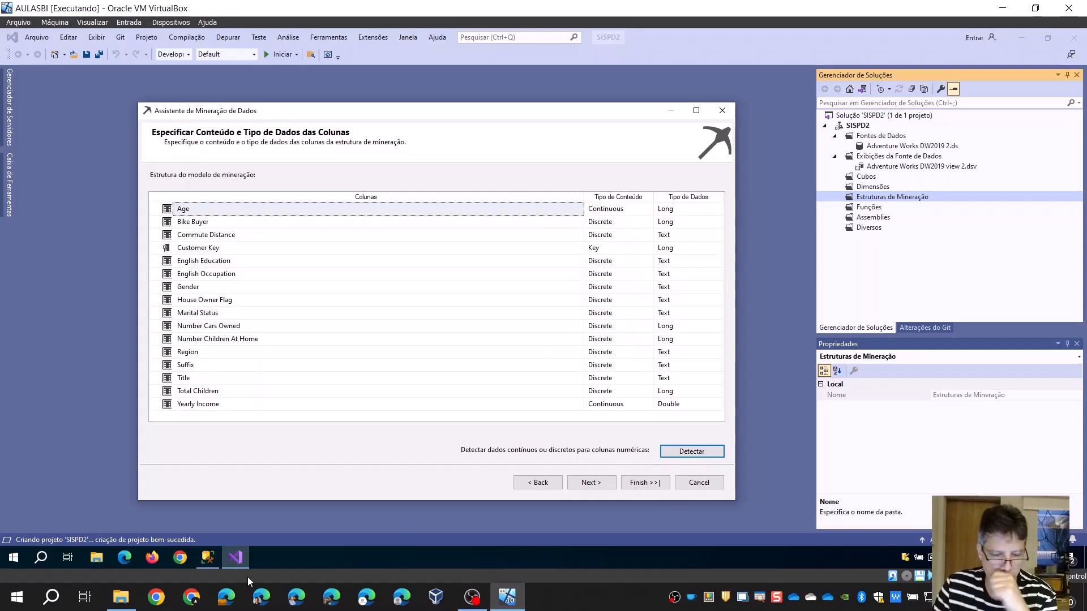
Switch to SQL Server Management Studio and examine the TotalChildren and NumberChildrenAtHome values in the ProspectiveBuyer results
left_click(214, 559)
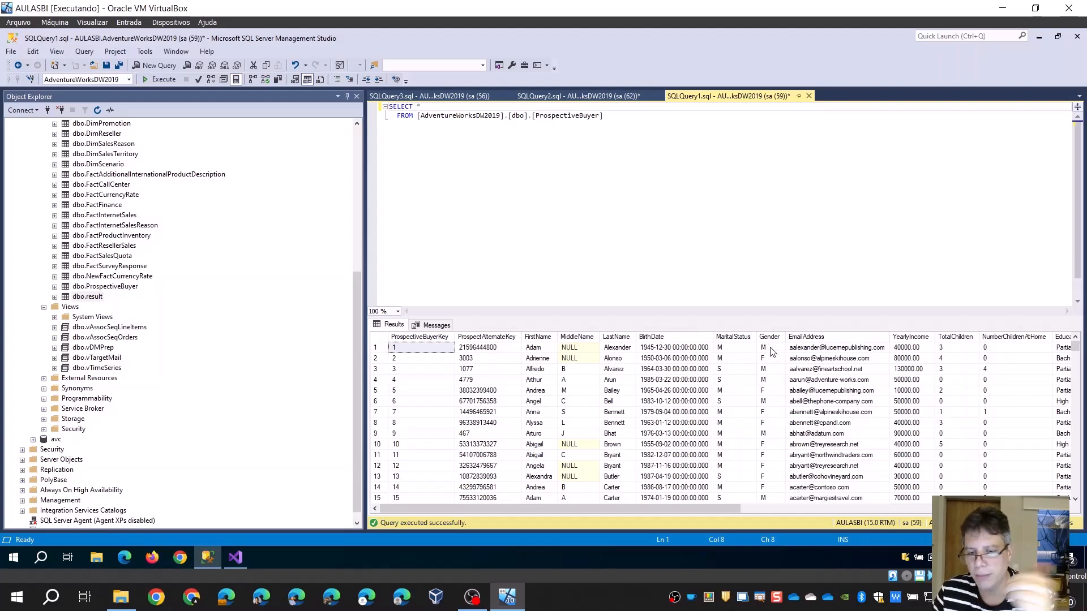
left_click(956, 337)
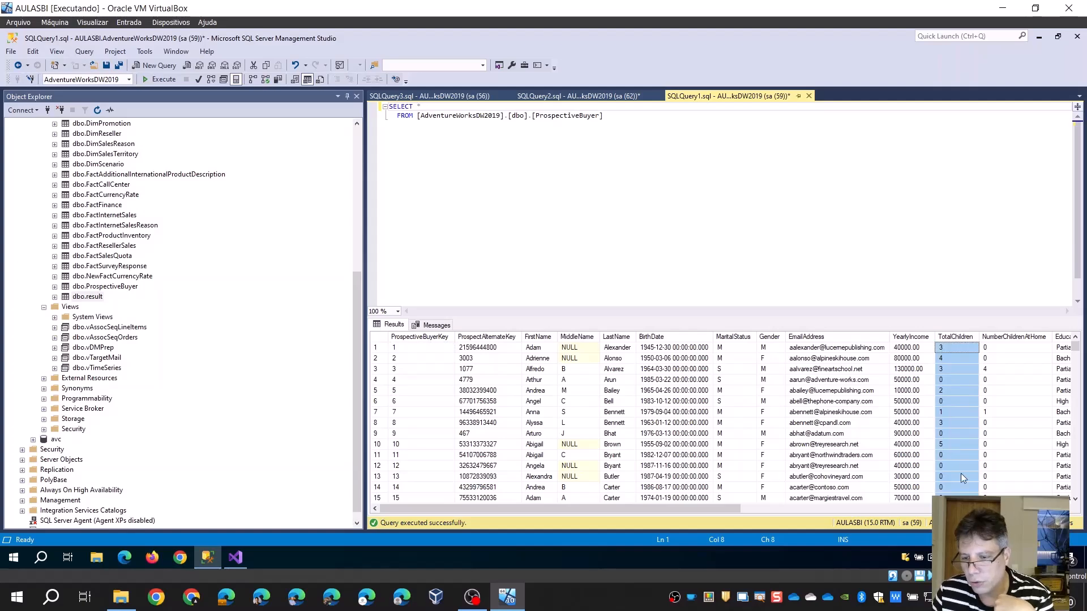
left_click(1012, 337)
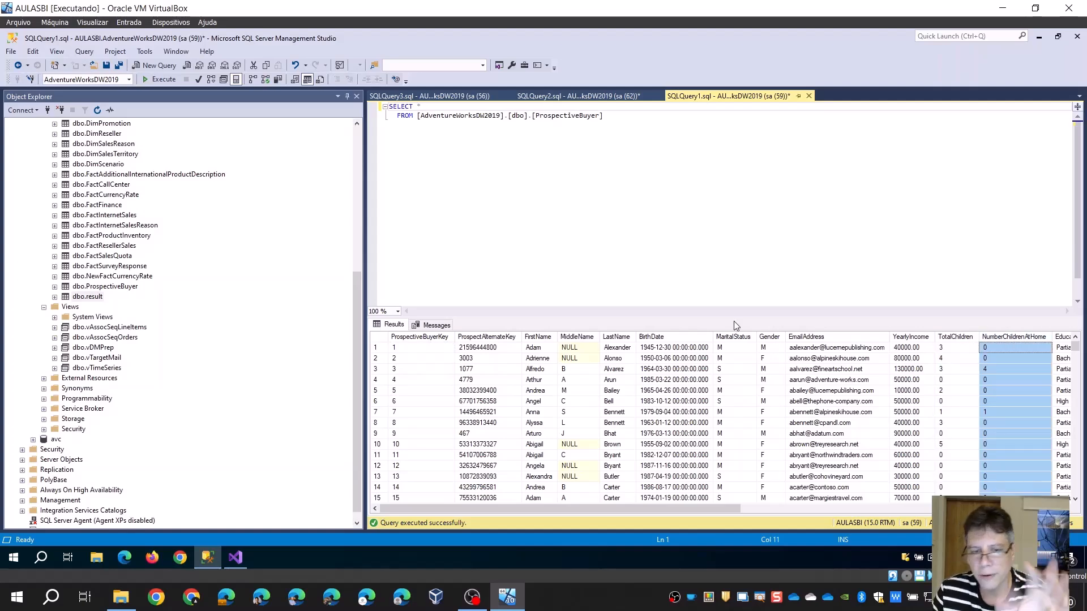
left_click(1040, 36)
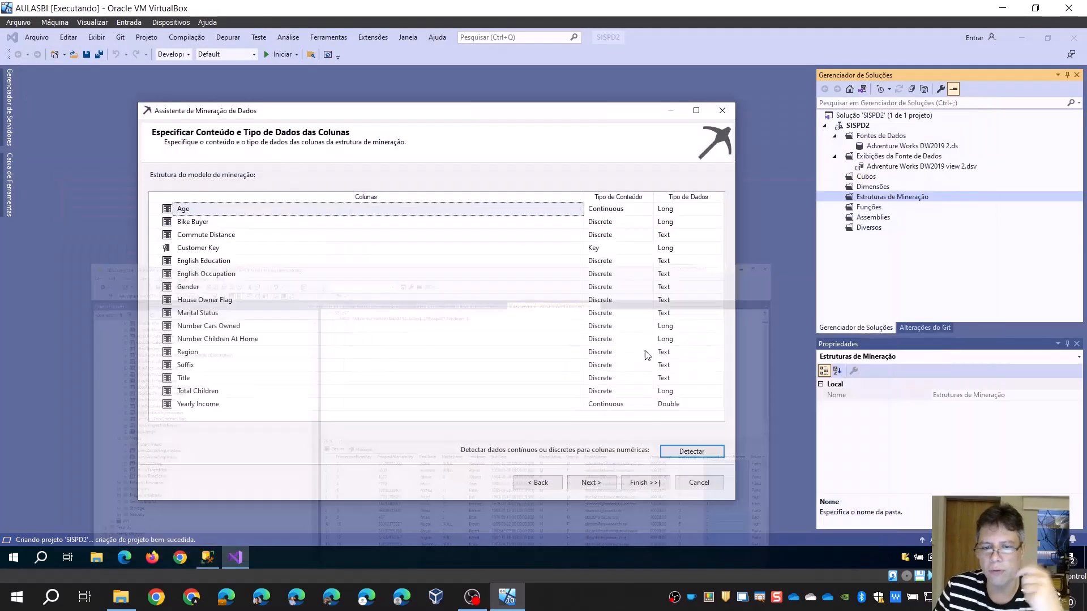
Accept the detected column types and keep 30% of the data reserved for testing, without a maximum case count
left_click(600, 484)
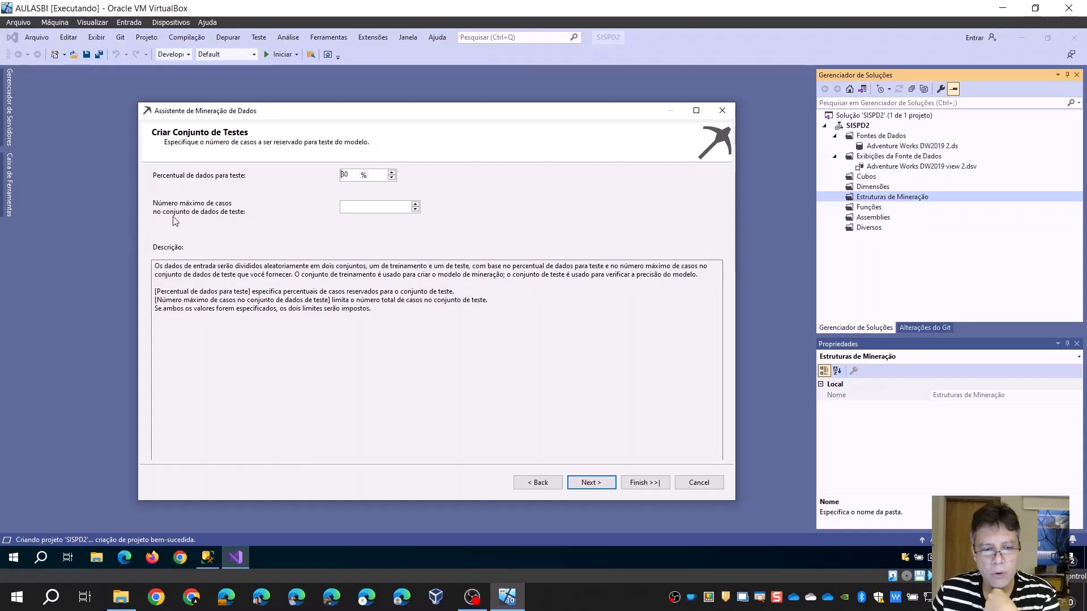
left_click(478, 329)
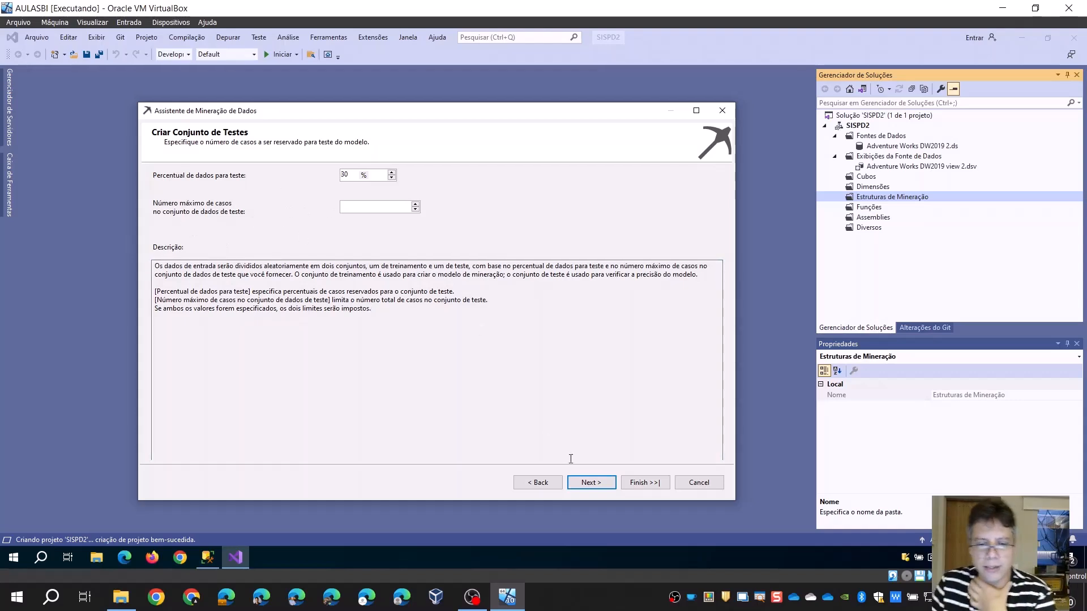
left_click(591, 483)
Name the mining structure v Target Mail 2 and finish creating it
left_click(240, 191)
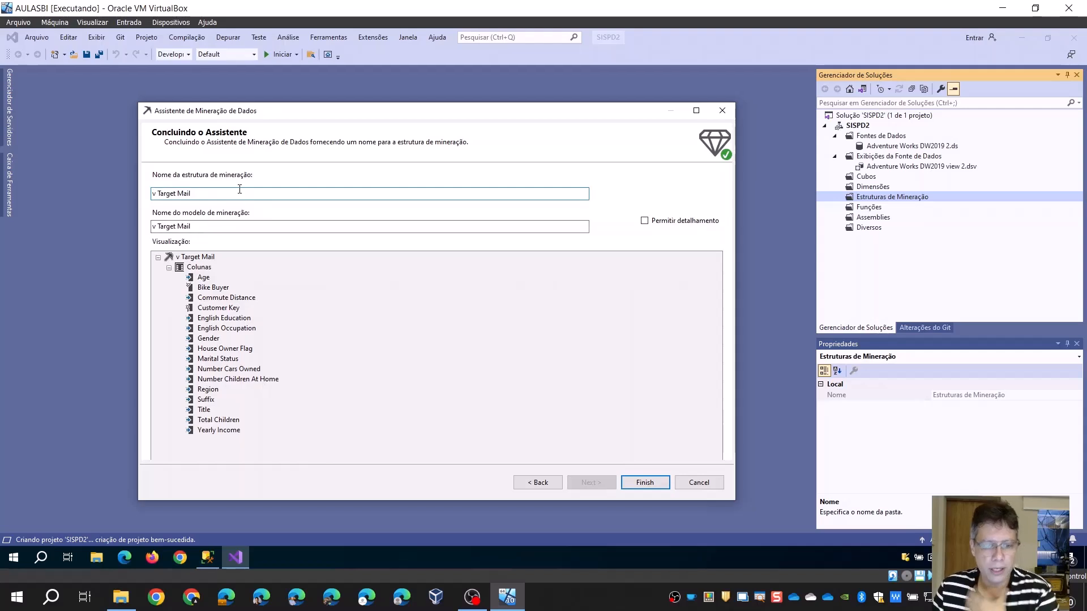
type("2")
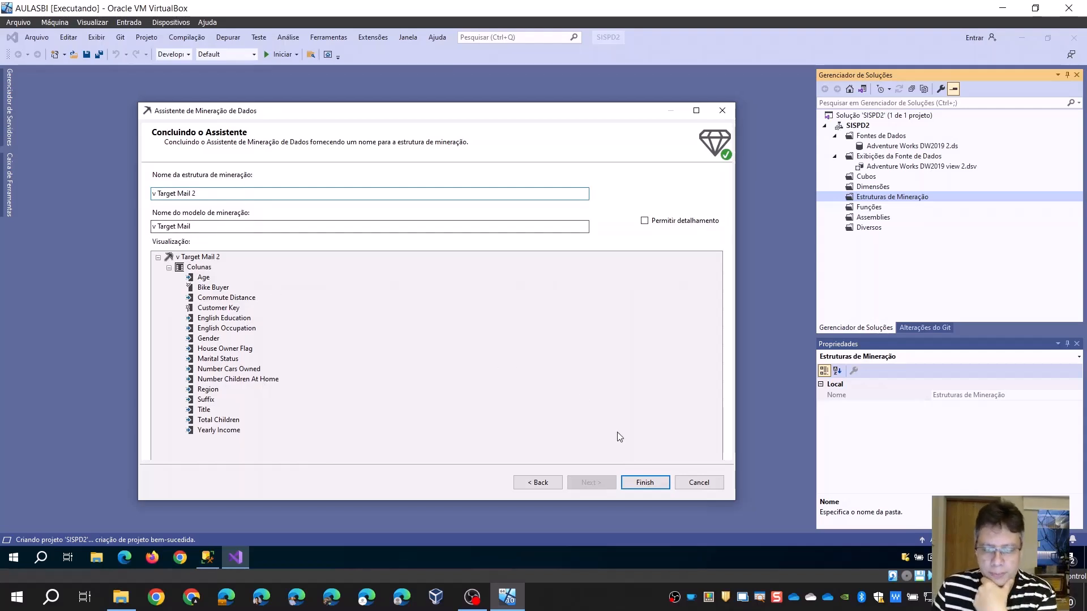
left_click(644, 488)
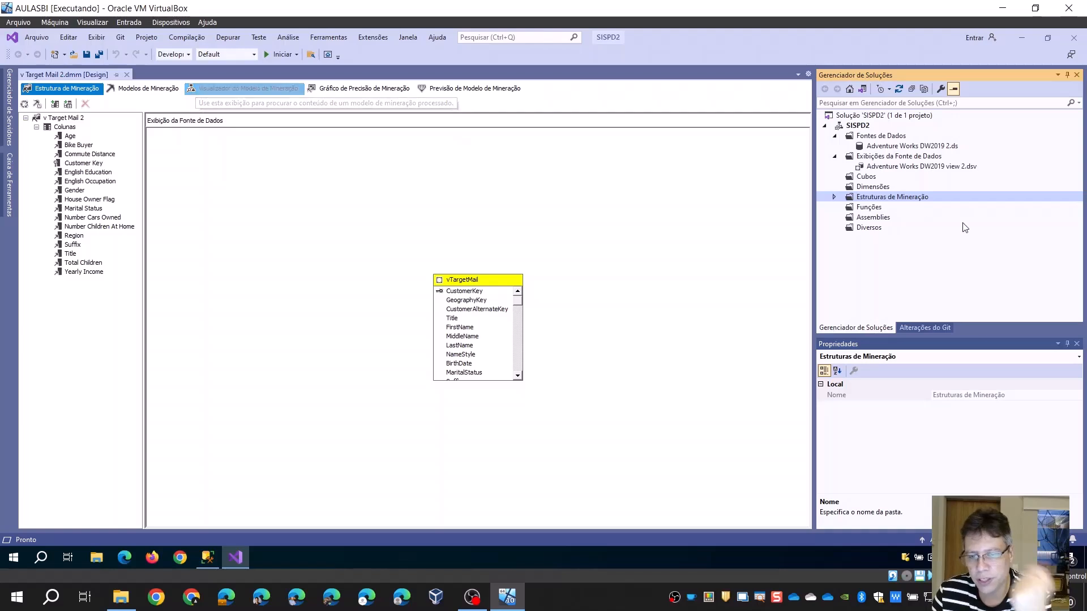
Deploy the SISPD2 project and run a full process of the v Target Mail 2 mining structure
left_click(834, 197)
left_click(886, 208)
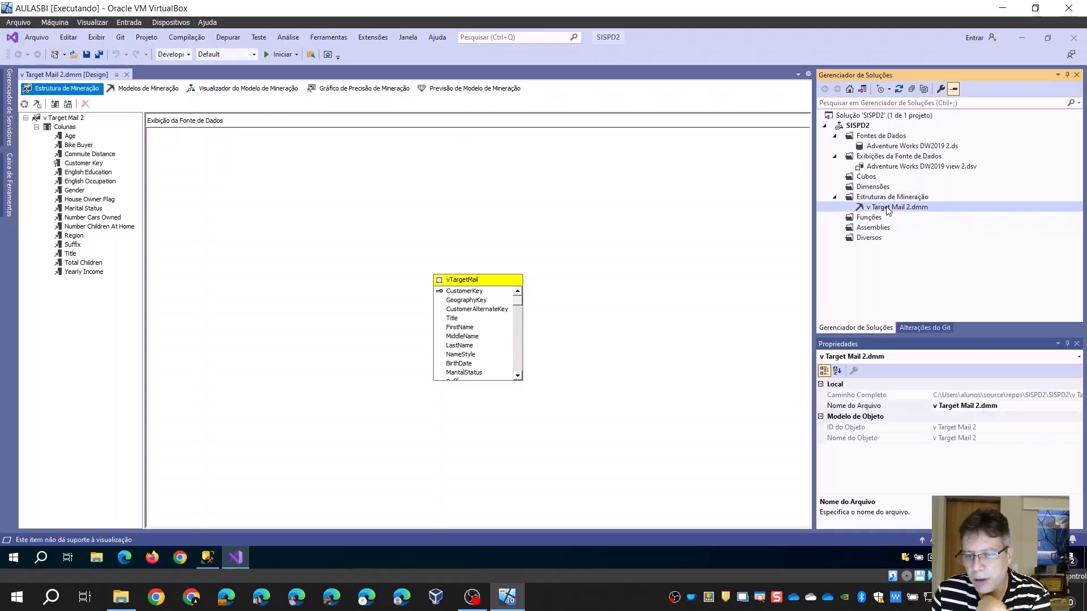
right_click(910, 209)
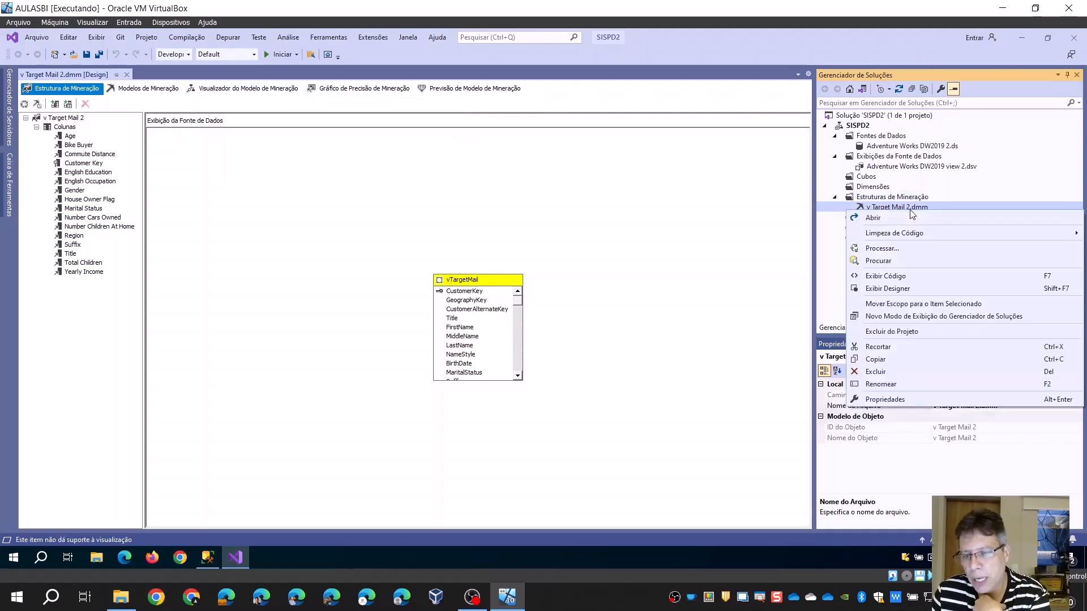
left_click(889, 248)
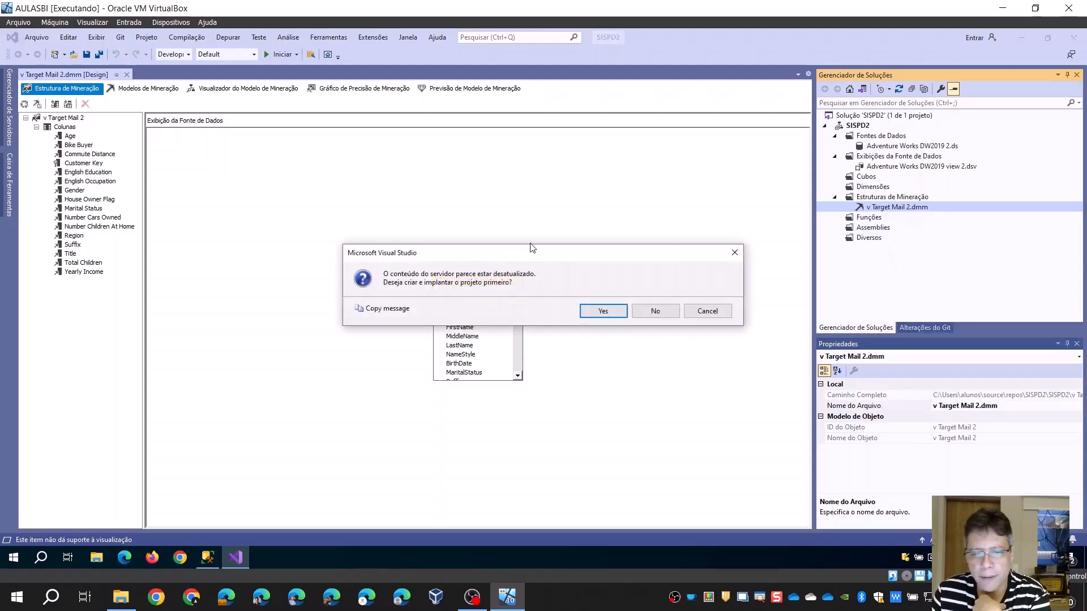
left_click(600, 311)
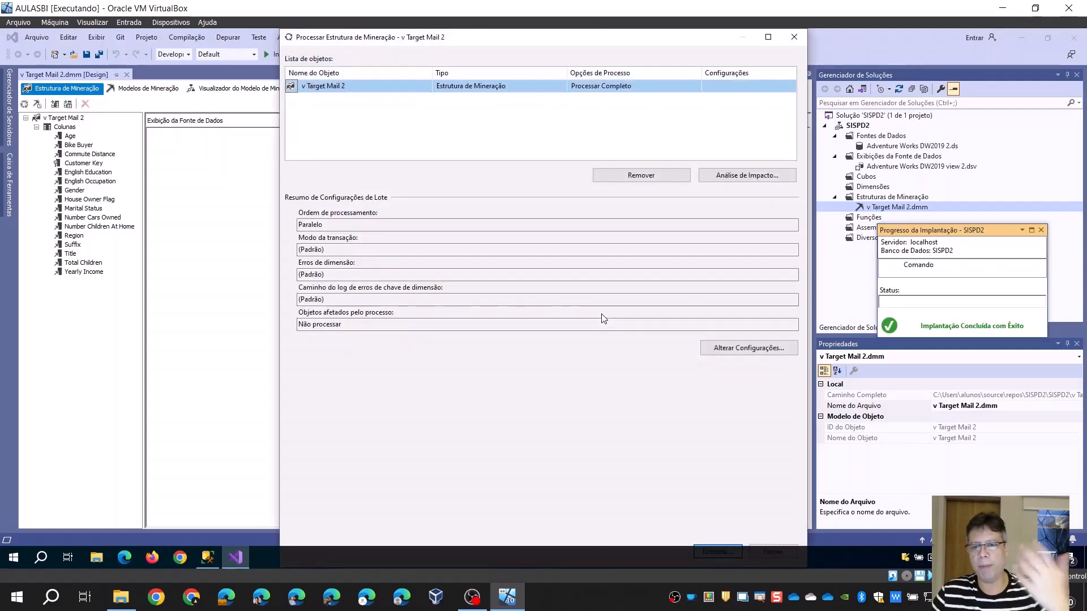
left_click(768, 37)
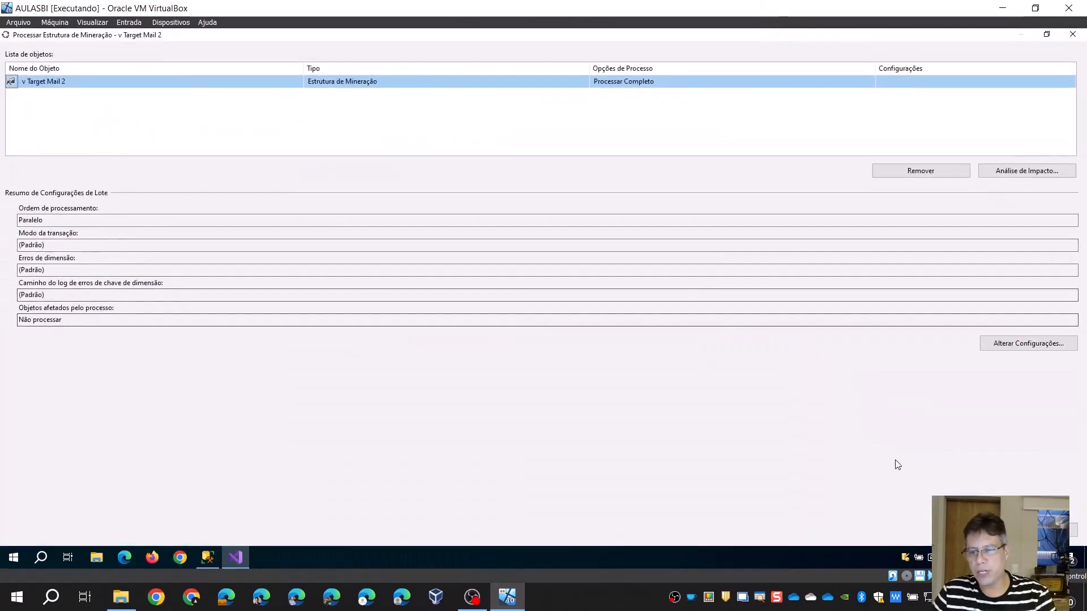
left_click(979, 531)
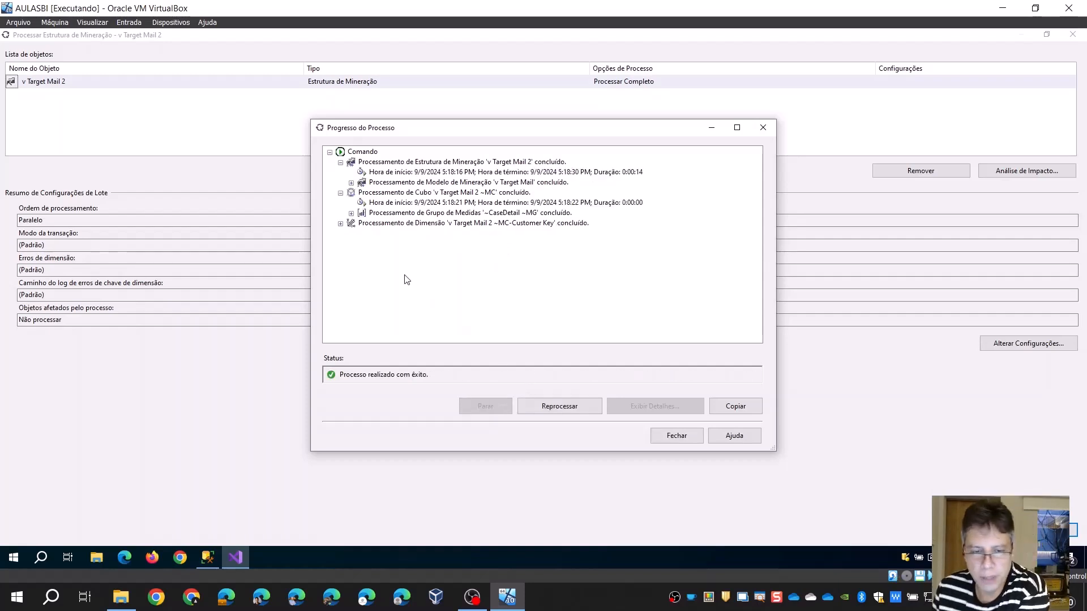
Examine the processing details for the Customer Key dimension attributes and the CaseDetail partition's SQL query, and close the processing windows
left_click(341, 224)
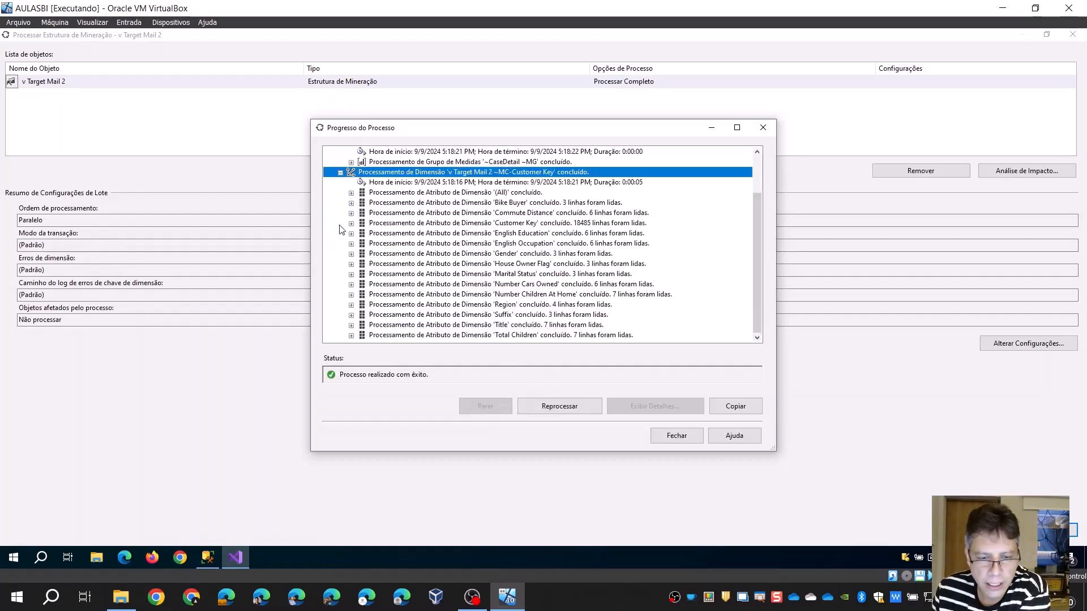
left_click(504, 223)
scroll(583, 292, "up", 2)
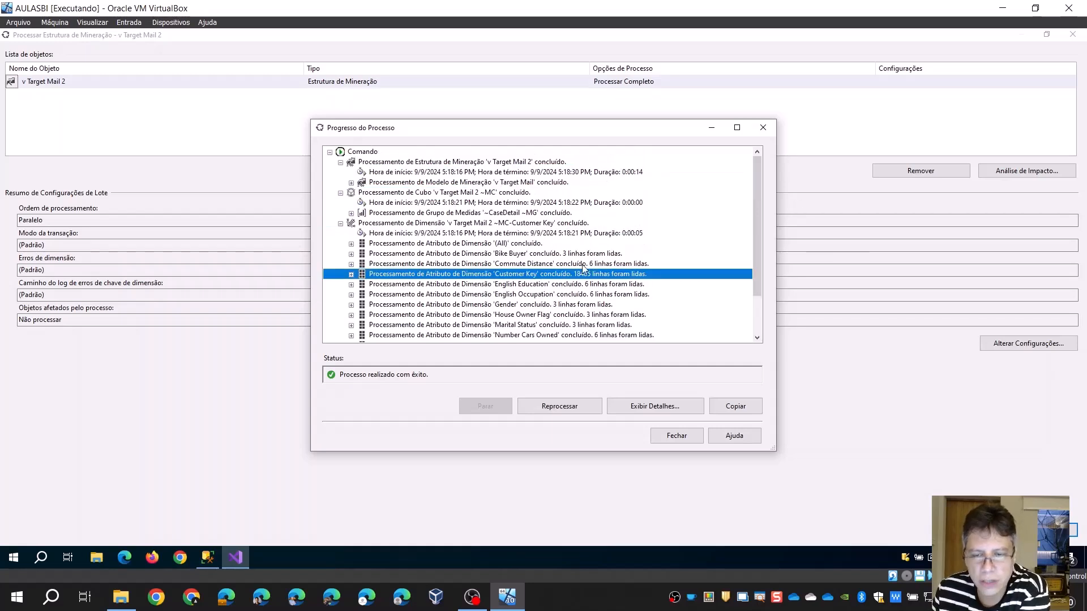
left_click(351, 213)
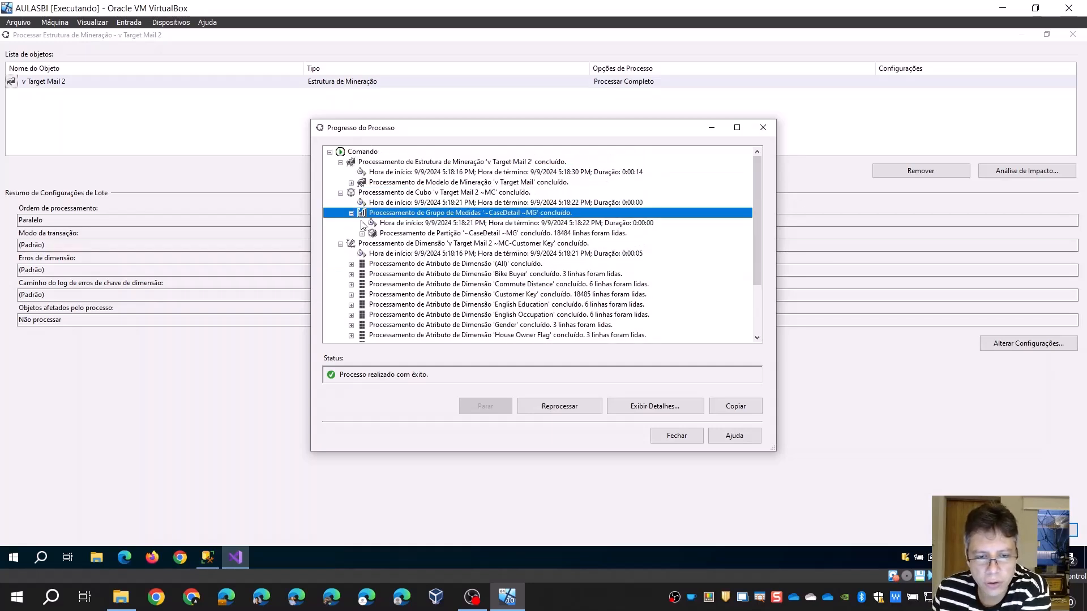
left_click(362, 234)
left_click(373, 254)
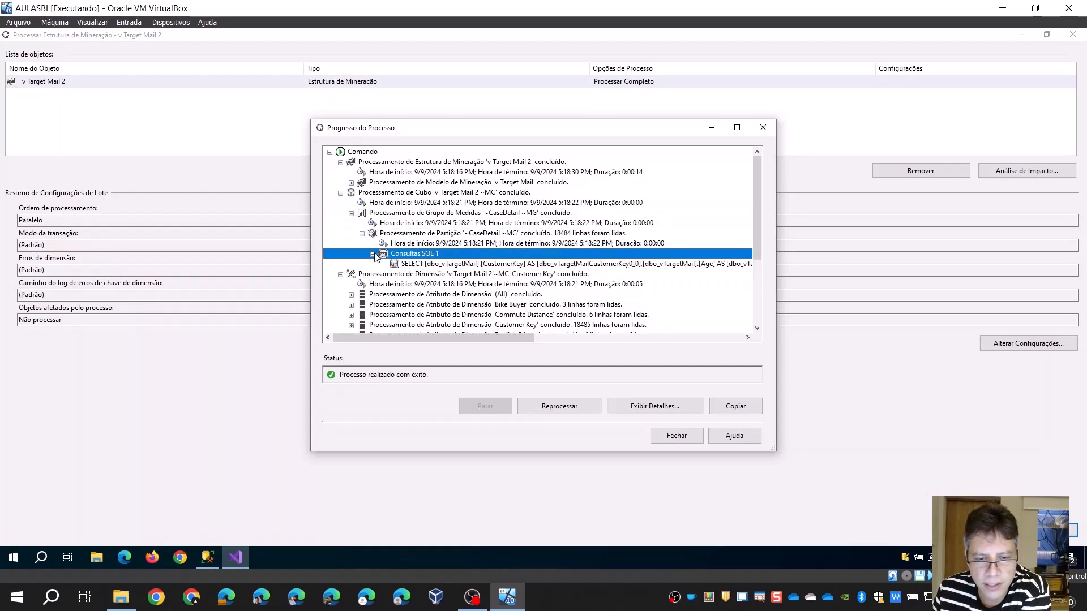
left_click(447, 267)
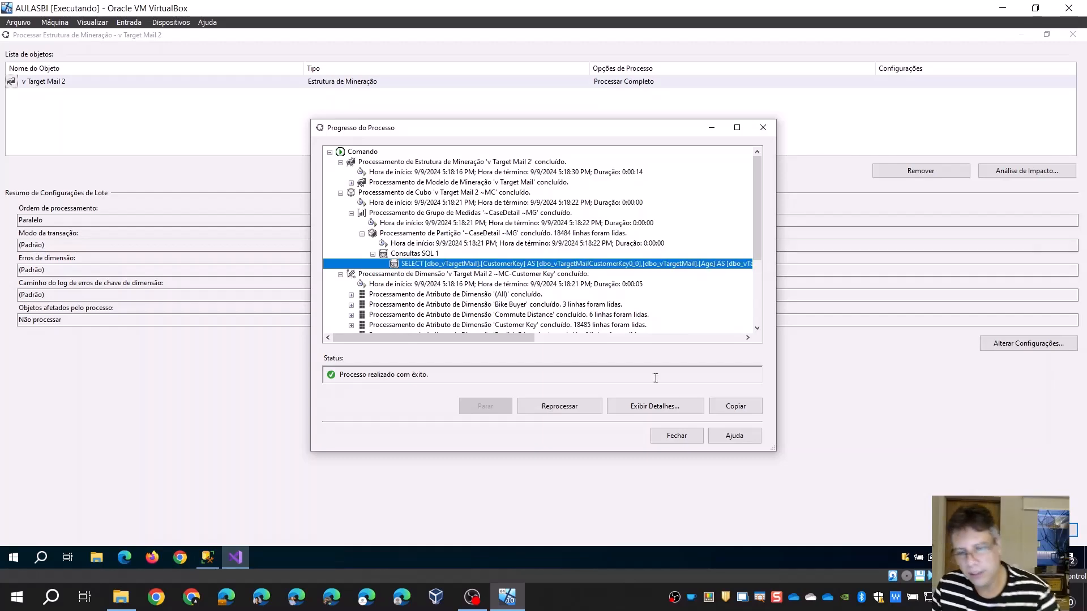
left_click(687, 440)
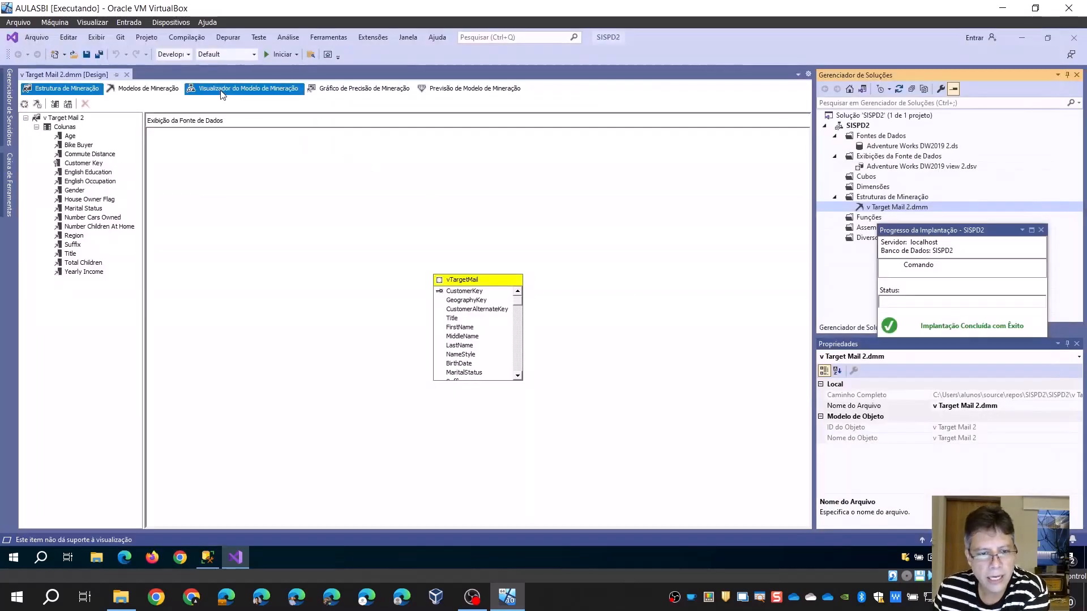
Show the v Target Mail decision tree in the mining model viewer without redeploying, and widen the mining legend
left_click(221, 90)
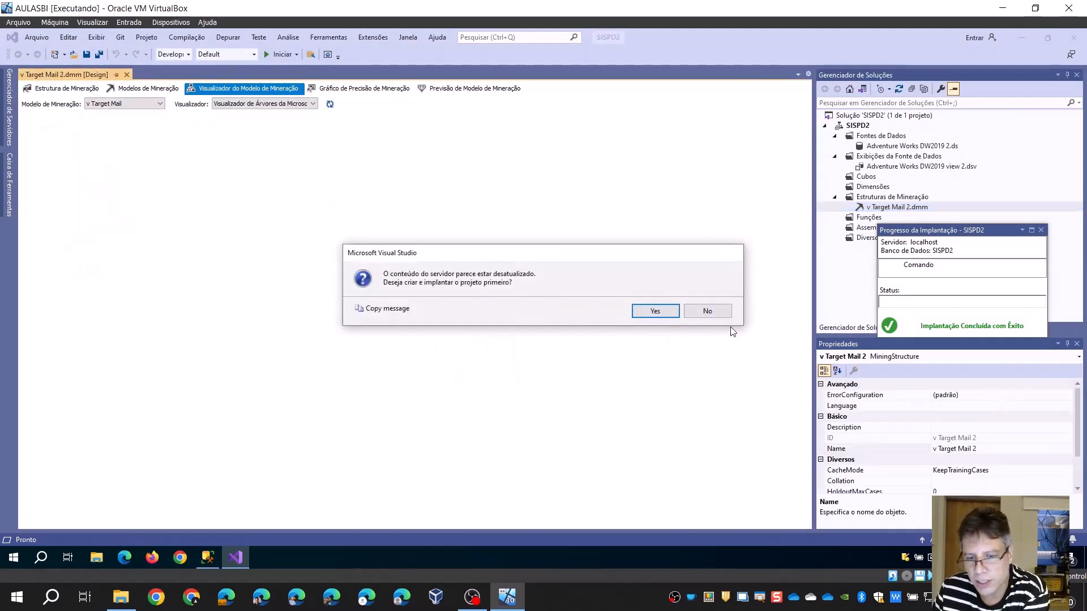
left_click(705, 311)
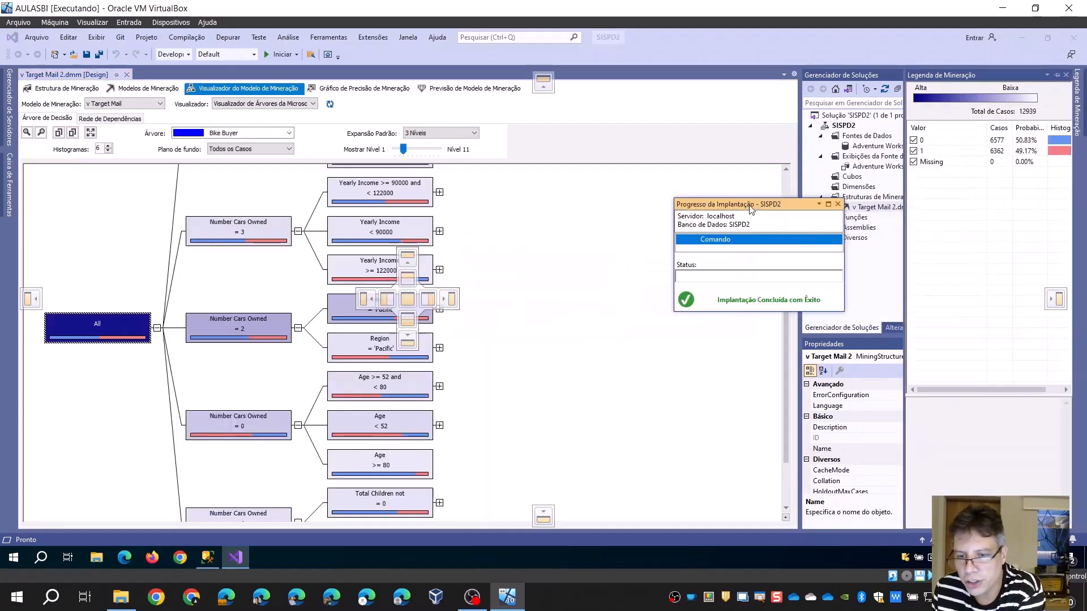
left_click_drag(1034, 75, 1073, 299)
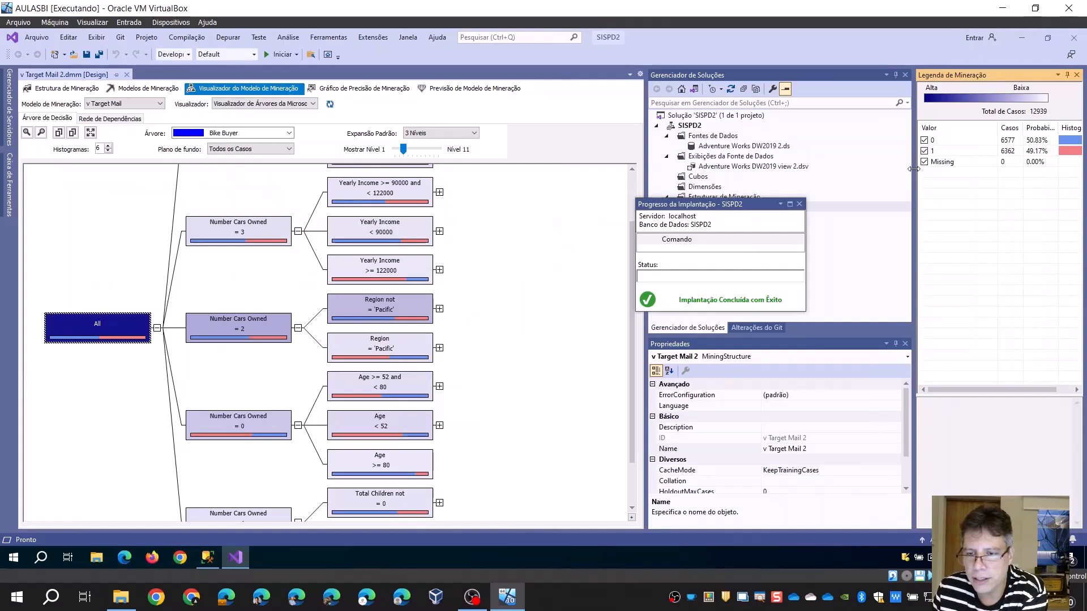
left_click_drag(914, 169, 790, 154)
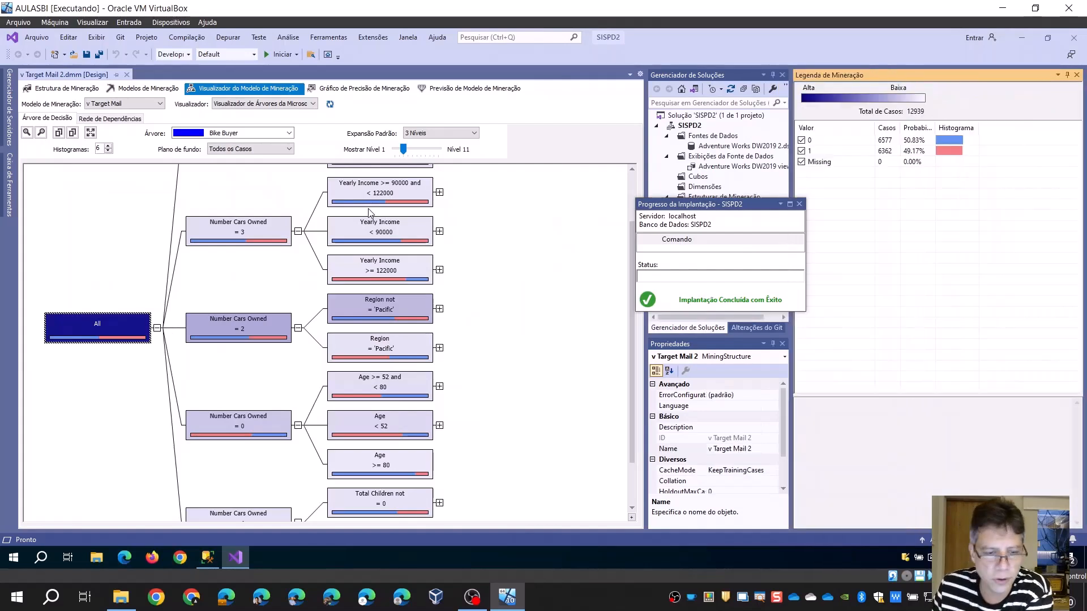
Expand the two-car, non-Pacific branch by Yearly Income and examine the Bike Buyer probabilities of its nodes, including income >= 106000
left_click(439, 309)
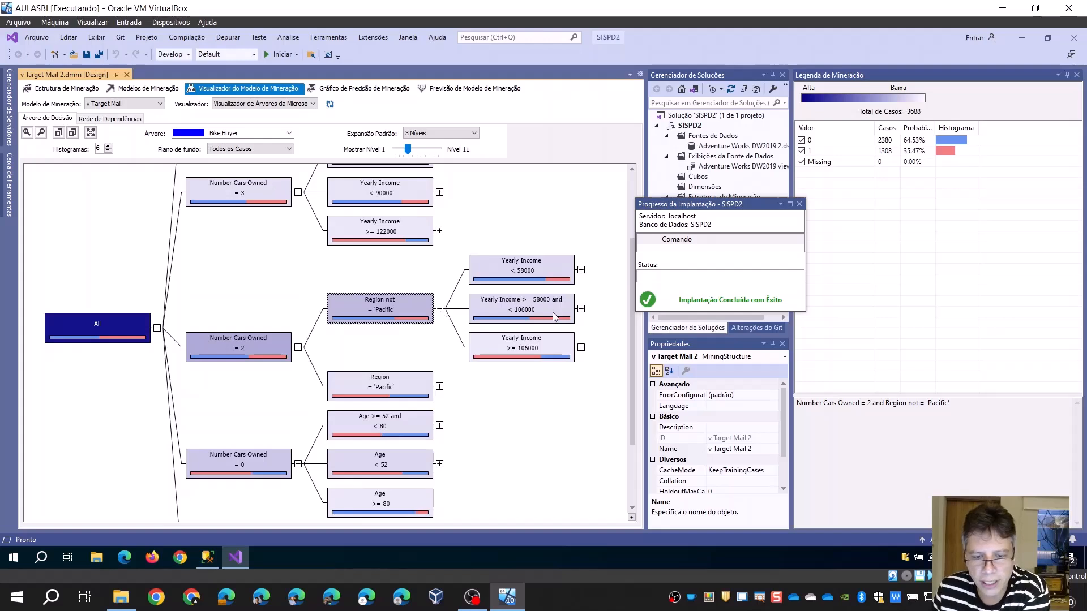
left_click(581, 310)
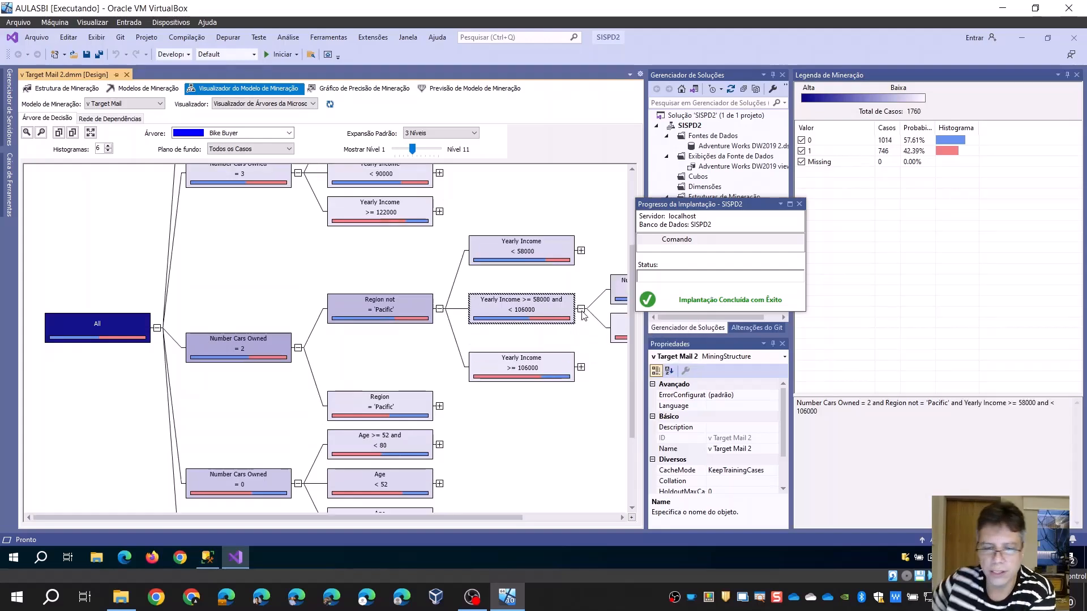
left_click(360, 314)
left_click(488, 313)
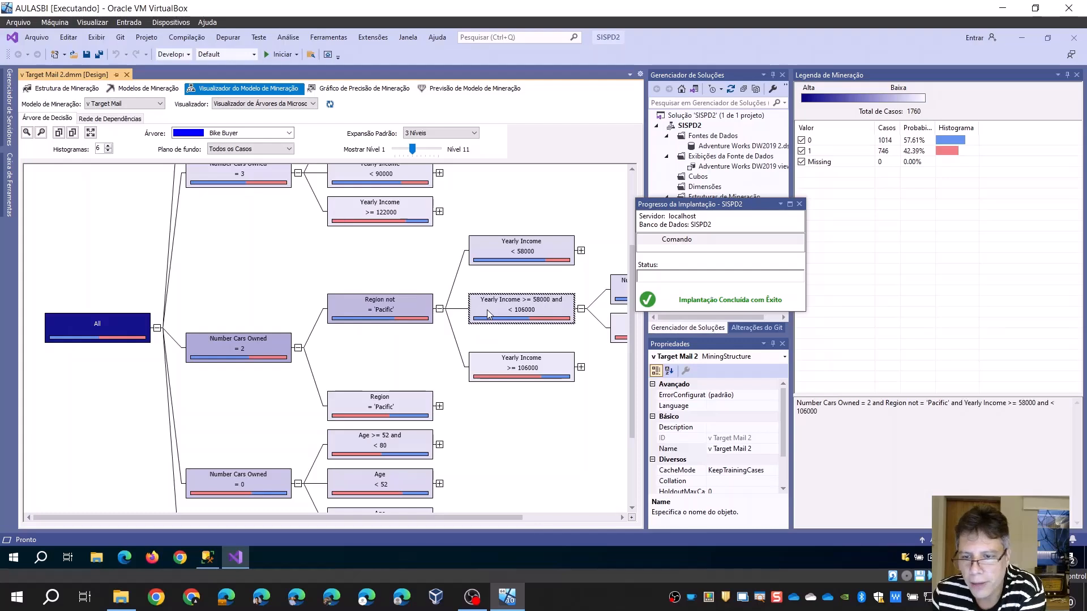
left_click(513, 374)
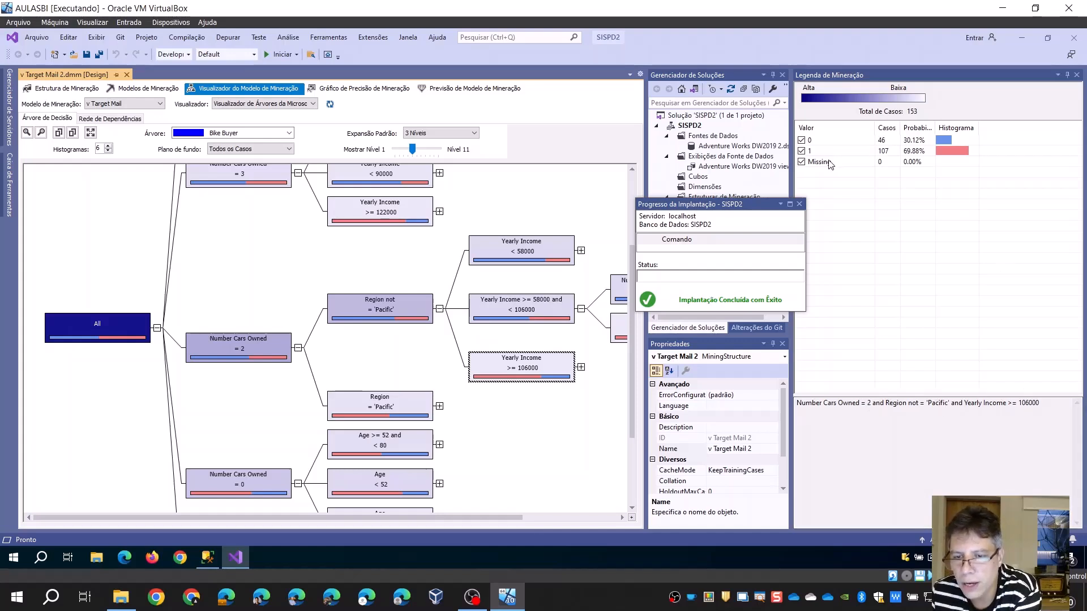
left_click(925, 152)
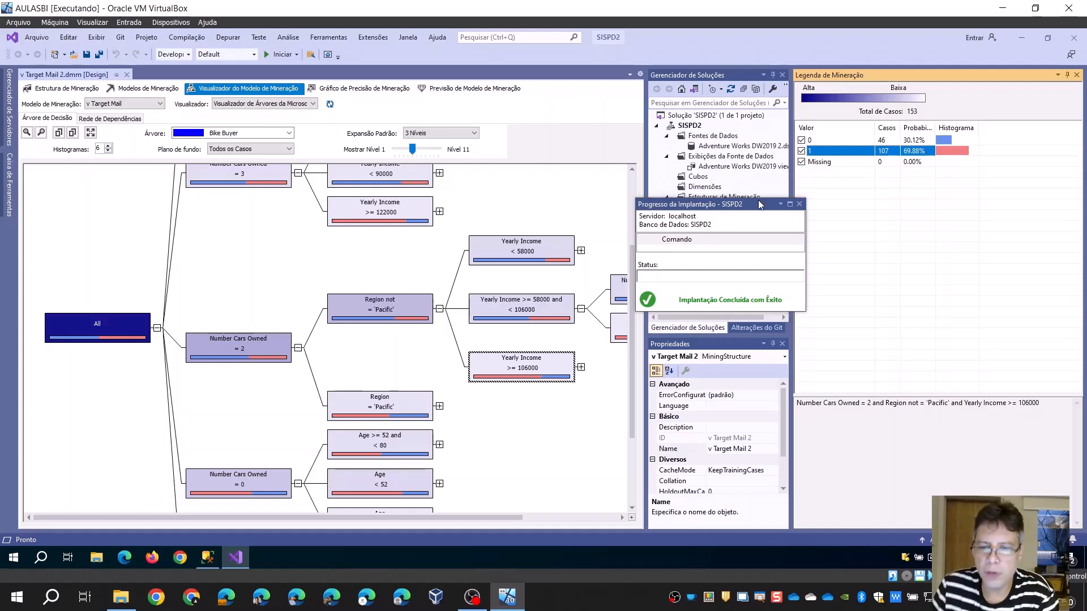
Dock the floating deployment progress window beside the mining legend
left_click_drag(758, 203, 918, 298)
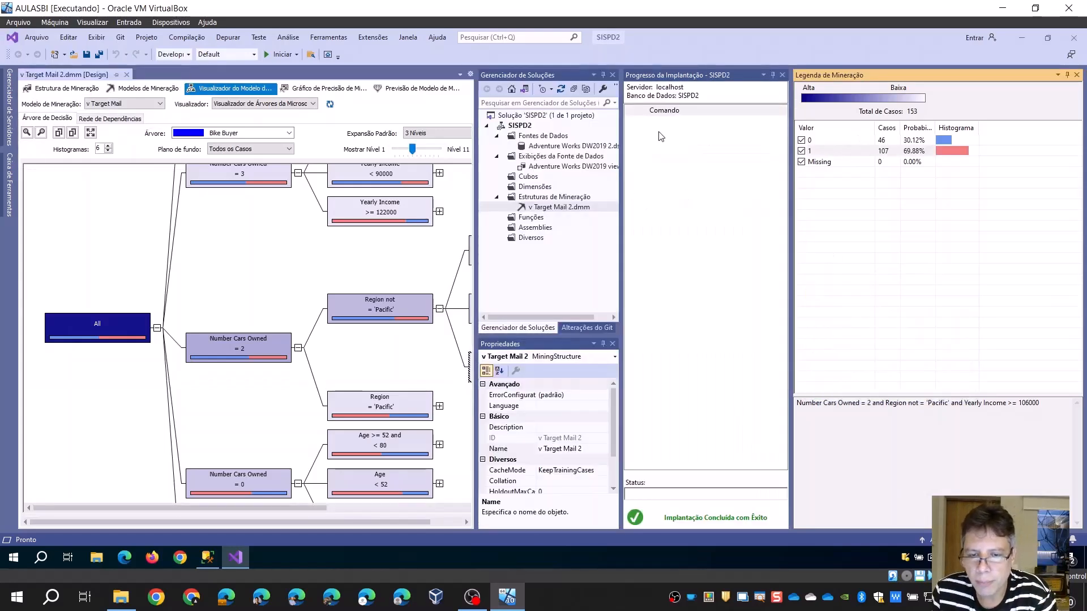
right_click(559, 210)
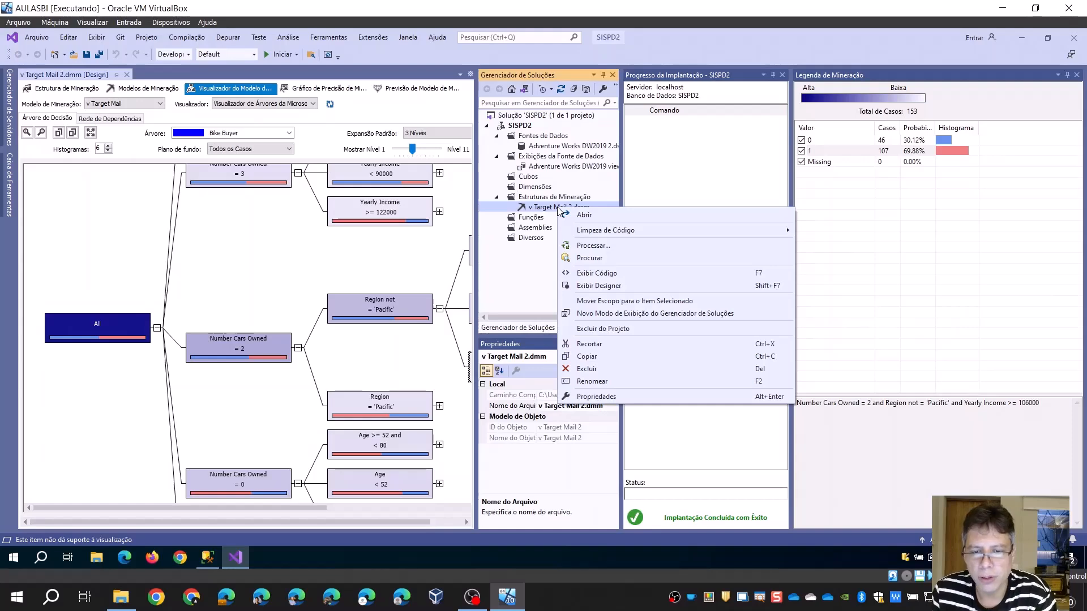
right_click(547, 198)
left_click(583, 209)
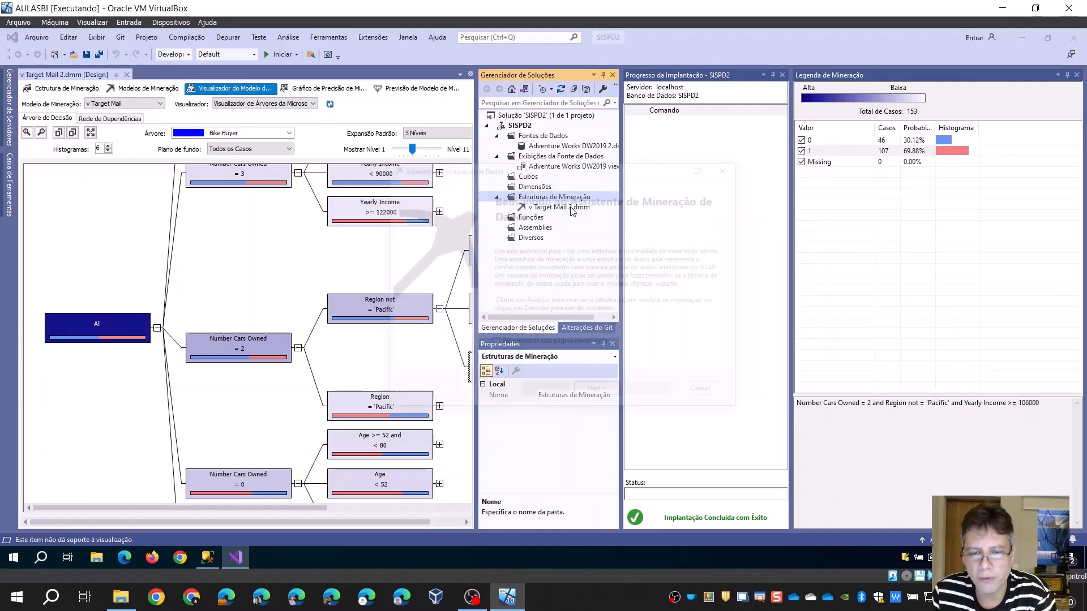
left_click(598, 393)
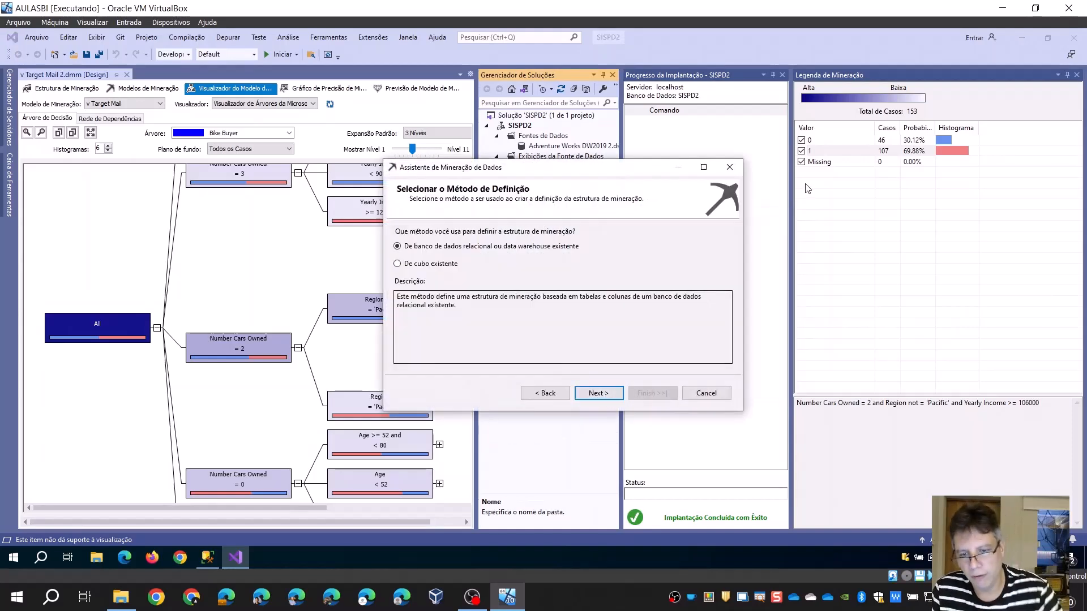
left_click(728, 165)
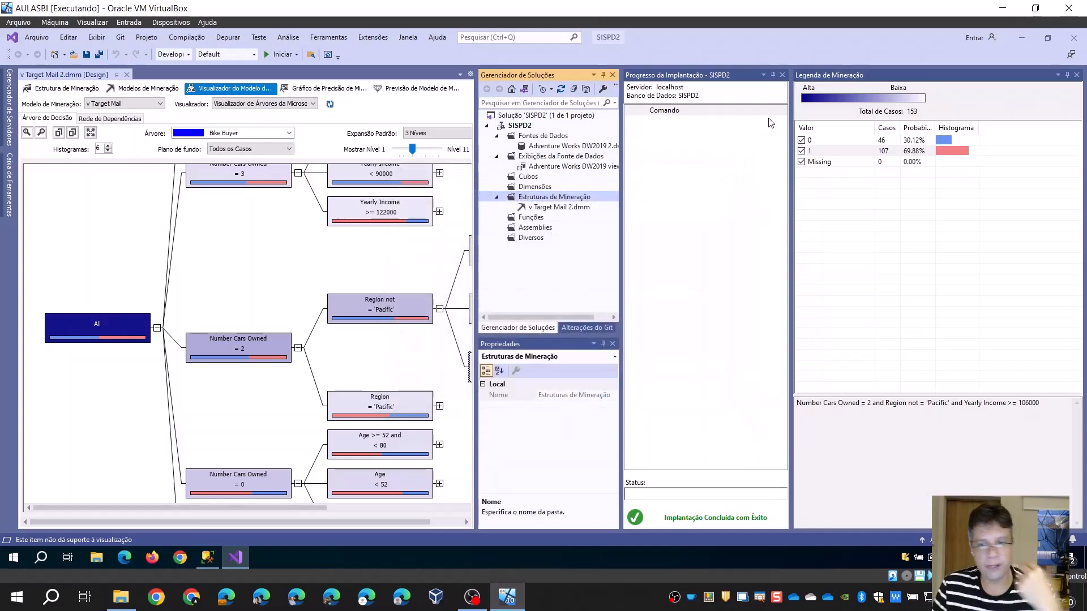
Set the deployment progress, solution explorer and properties panes to hide automatically, giving the decision tree more room
left_click(773, 76)
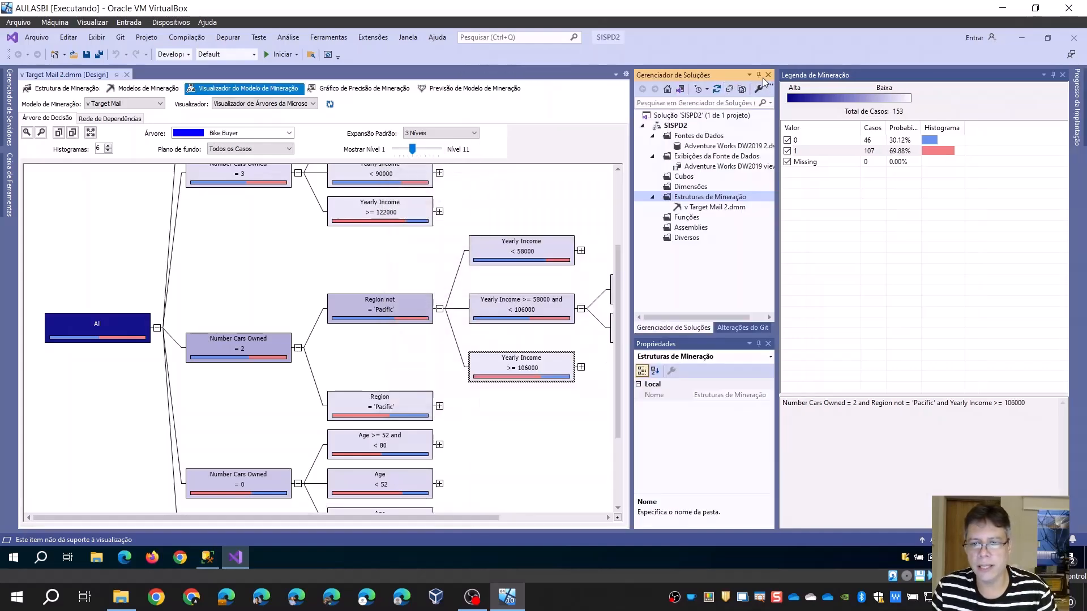
left_click(758, 77)
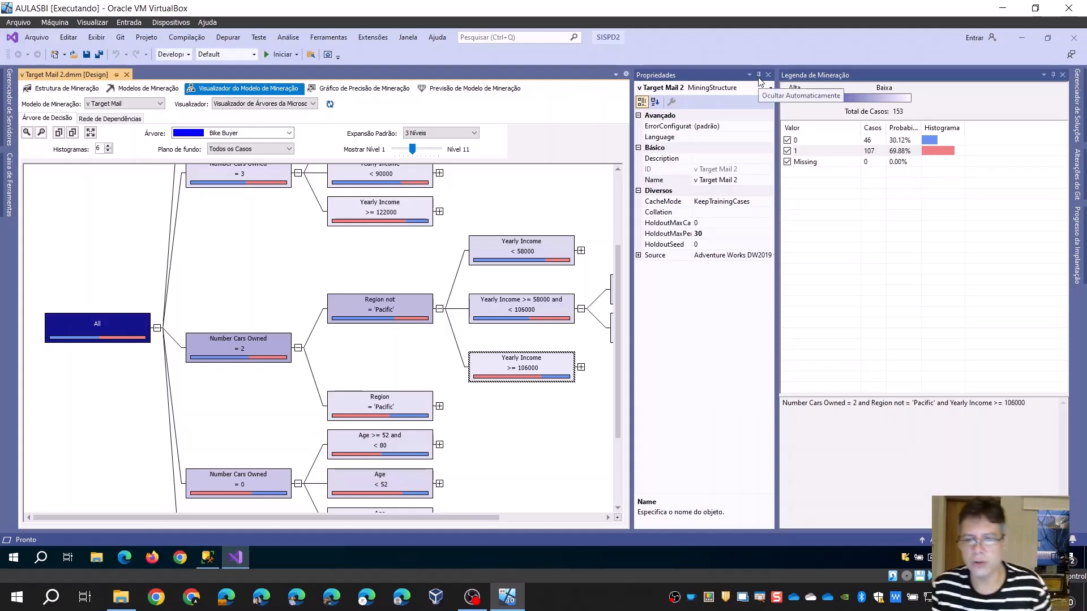
left_click(758, 75)
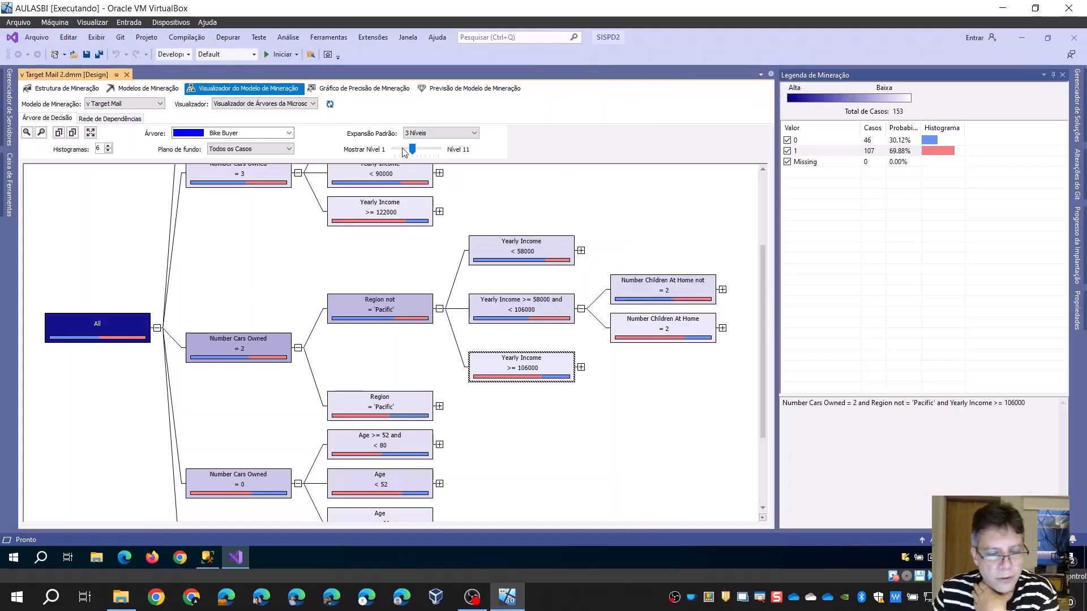
Examine the dependency network of the attributes predicting Bike Buyer with all links shown, and return to the decision tree
left_click(113, 119)
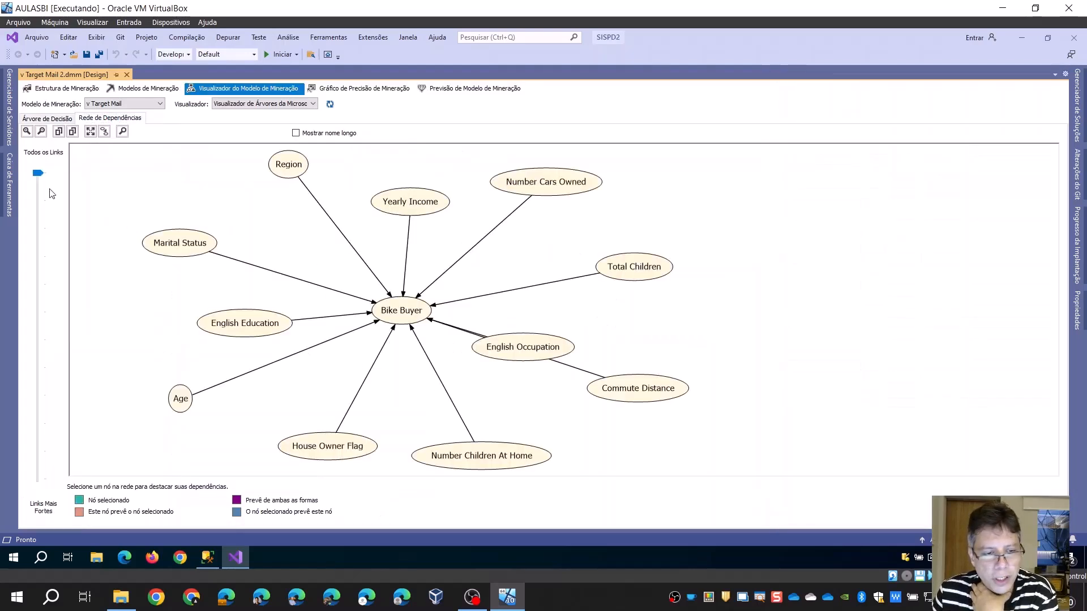
left_click_drag(35, 174, 73, 165)
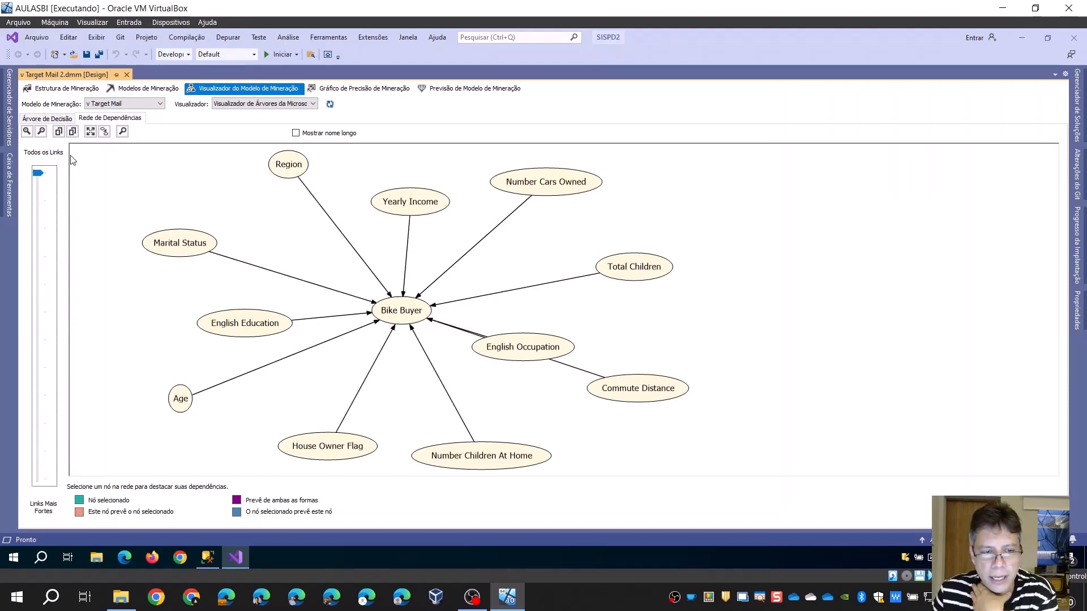
left_click(59, 120)
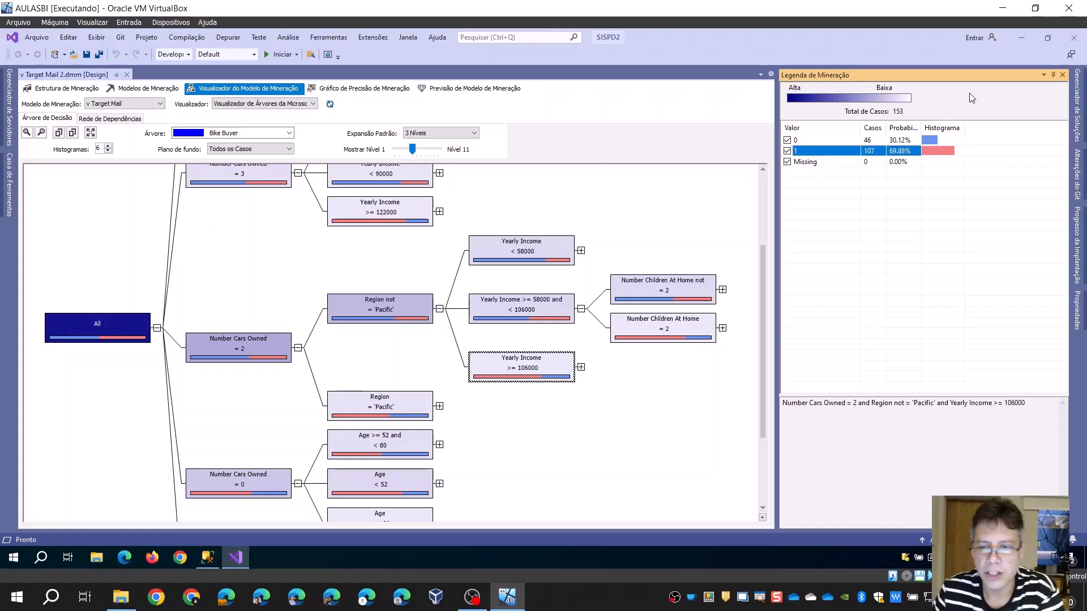
Open the mining model prediction designer and widen the box listing the v Target Mail model's columns
left_click(1078, 100)
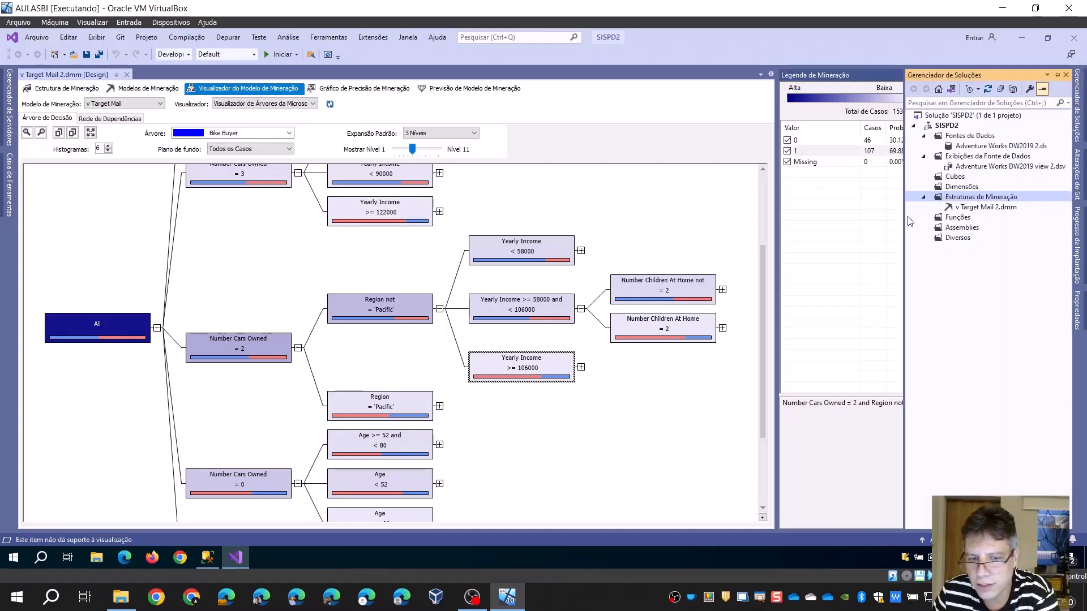
left_click(444, 89)
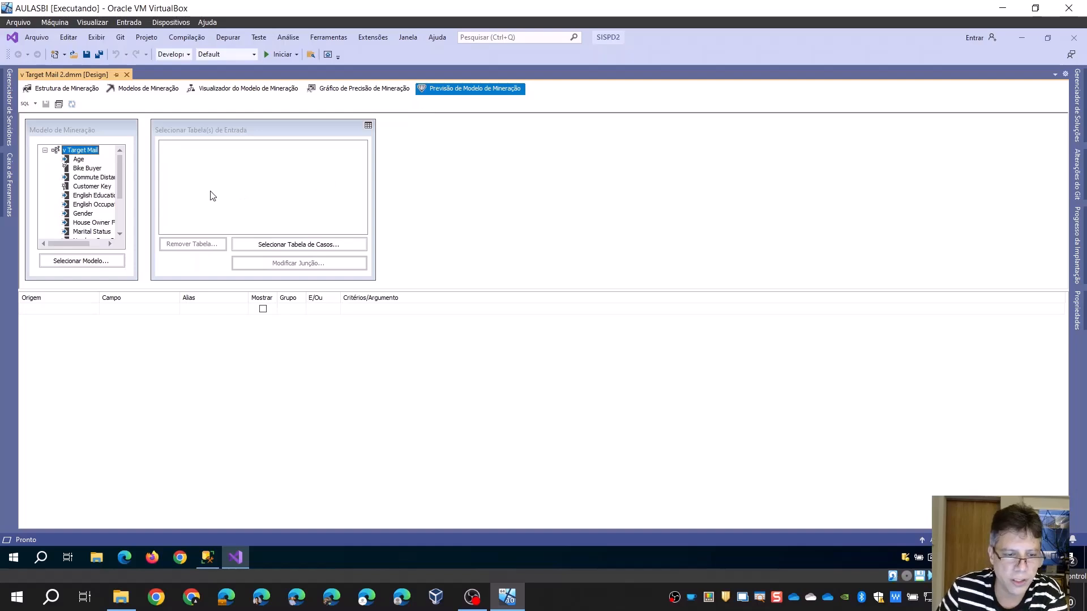
left_click_drag(137, 280, 189, 280)
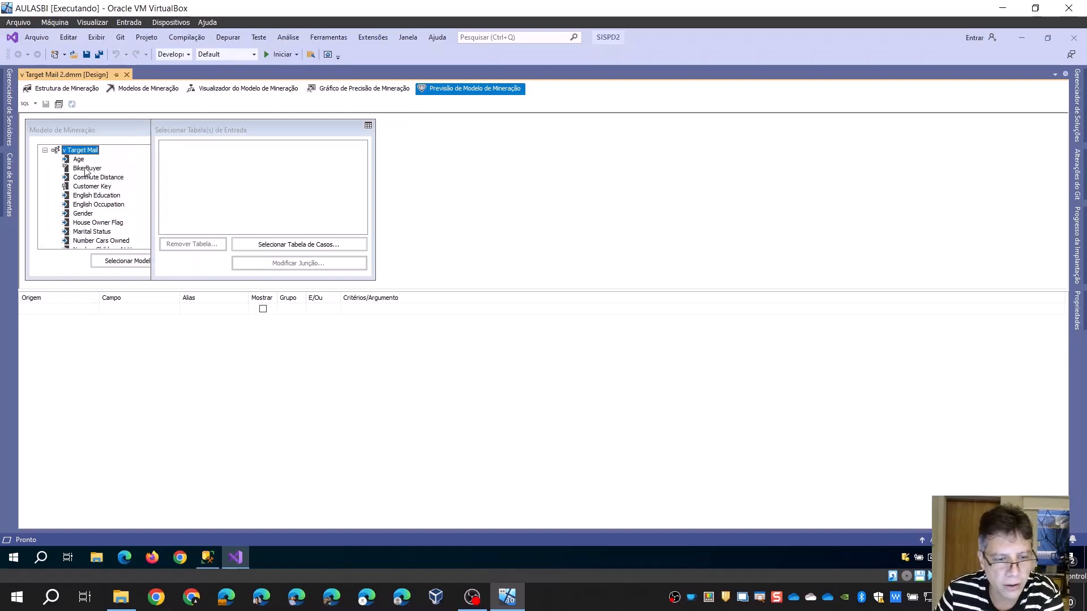
Add ProspectiveBuyer as the input case table, move its box clear of the mining model, and review the column mappings
left_click(278, 248)
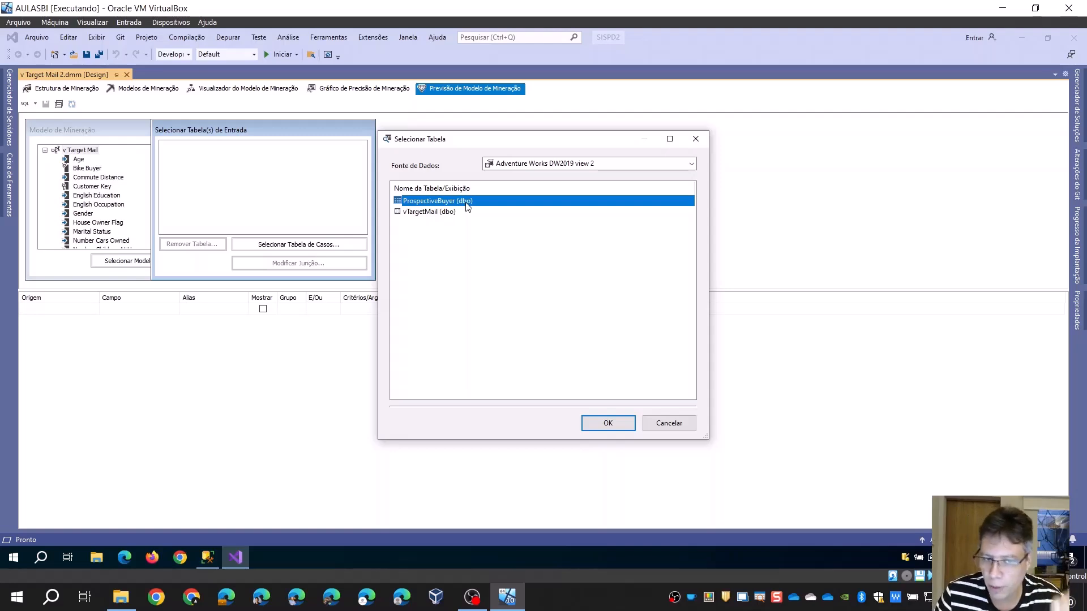
left_click(612, 424)
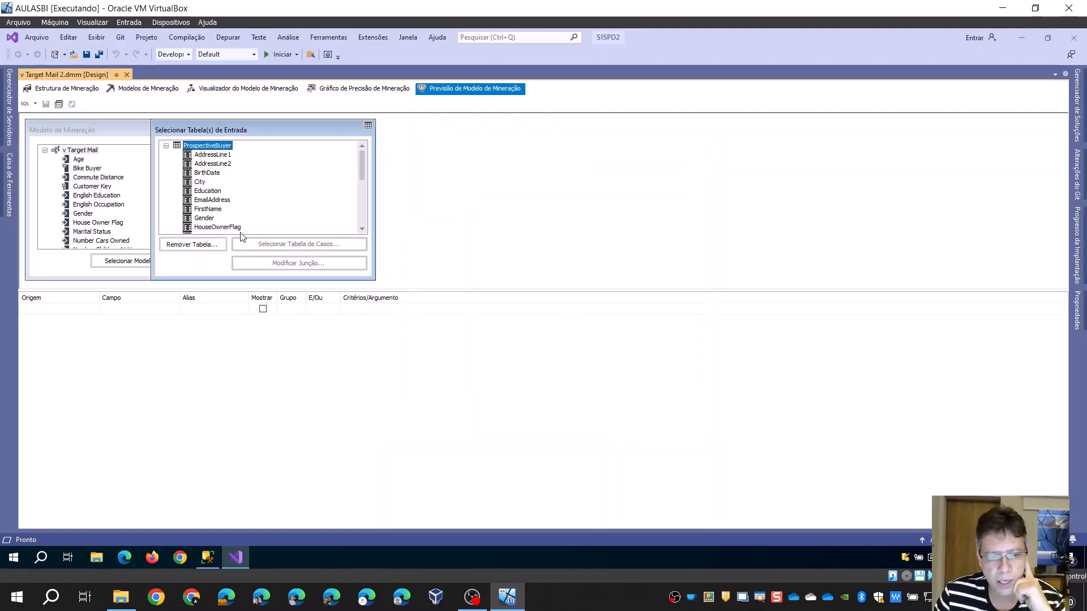
left_click_drag(323, 136, 518, 137)
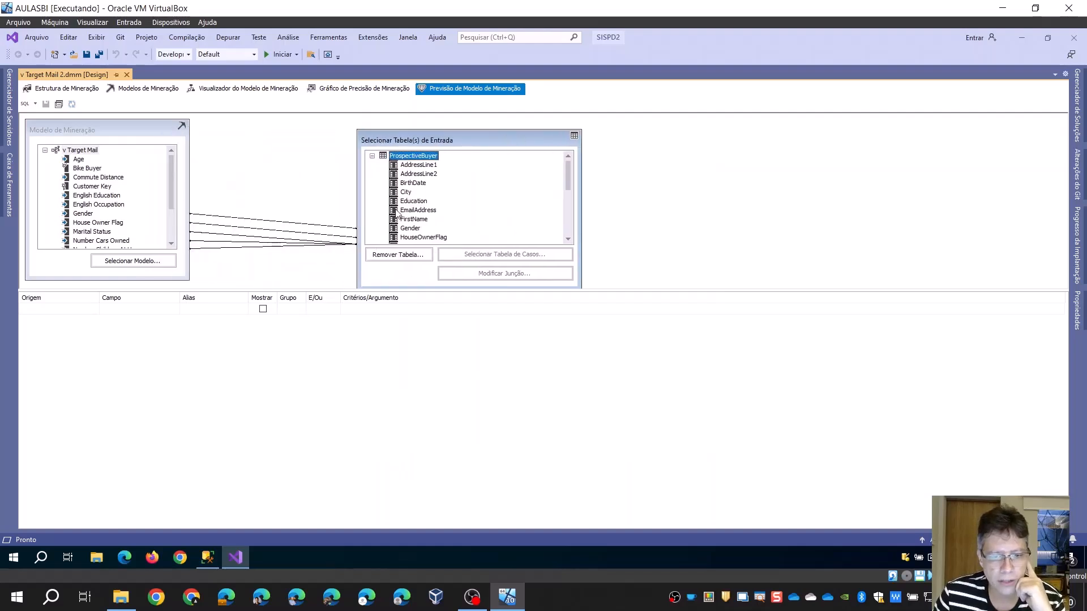
scroll(443, 198, "down", 3)
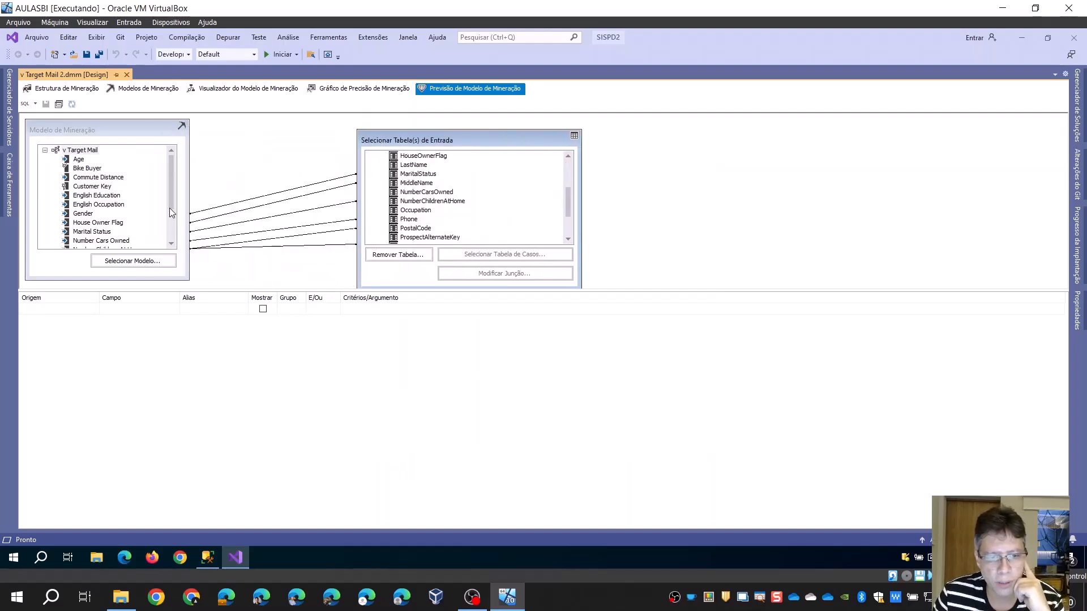
left_click_drag(174, 198, 171, 223)
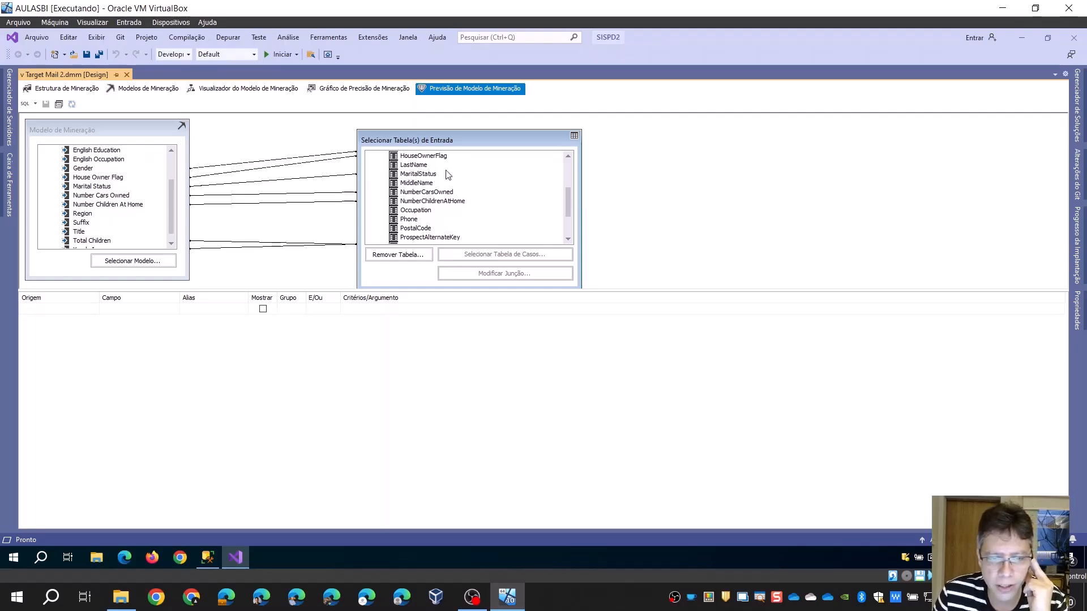
Add the EmailAddress and FirstName columns of ProspectiveBuyer to the prediction query
scroll(442, 179, "up", 4)
double_click(423, 212)
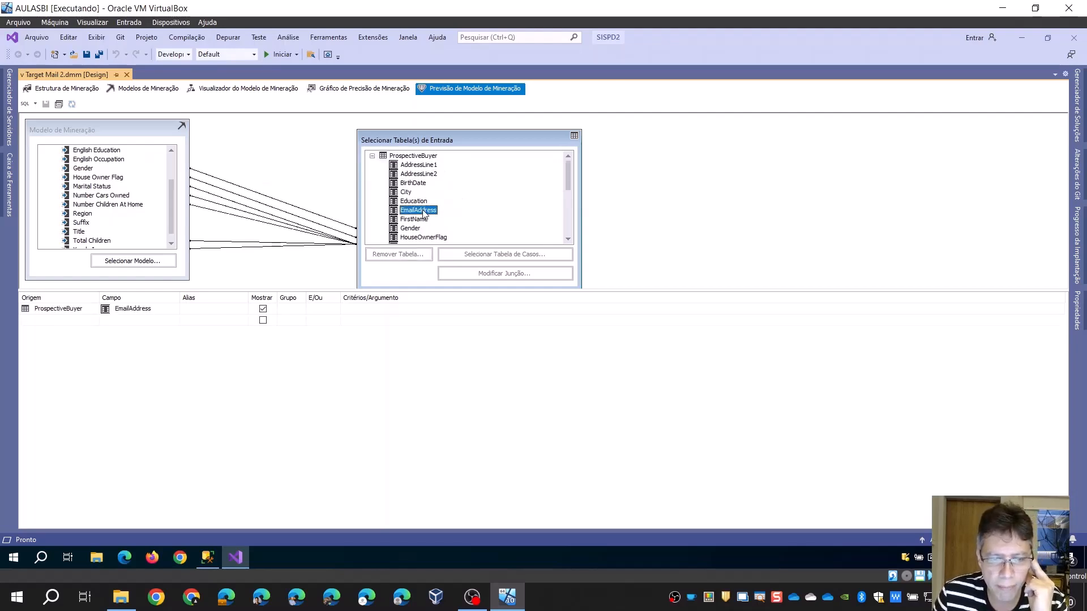
double_click(420, 220)
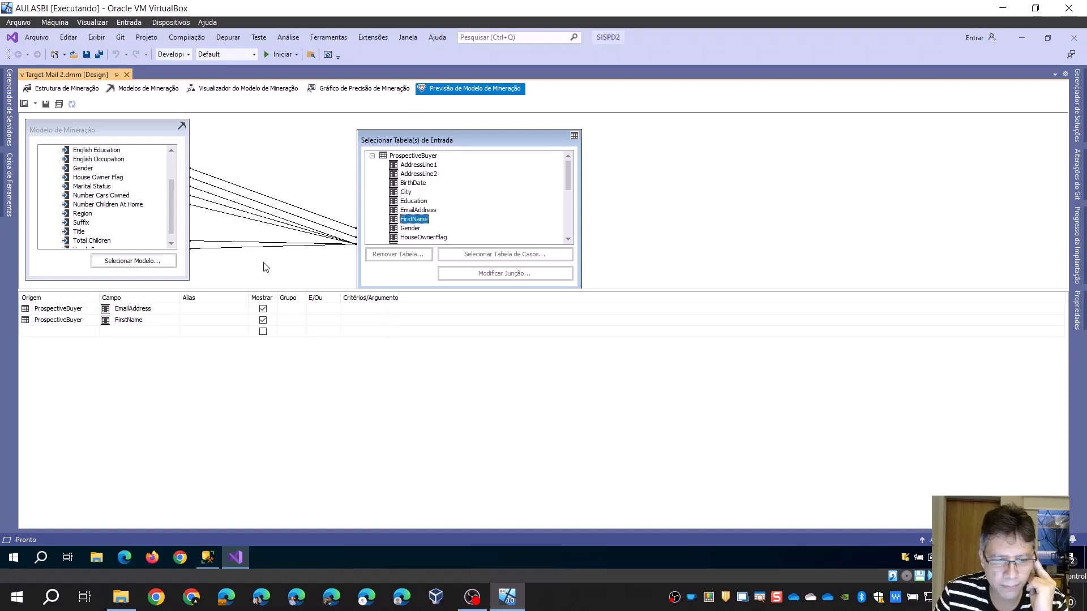
Add a prediction function row to the query and set its function to PredictProbability
left_click(57, 332)
left_click(95, 332)
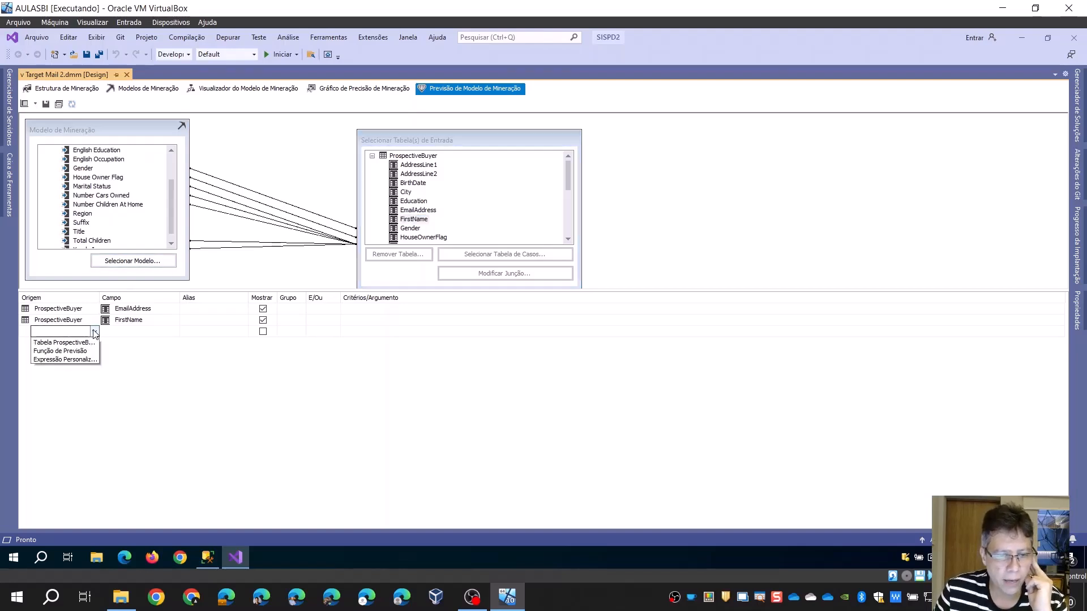
left_click(73, 351)
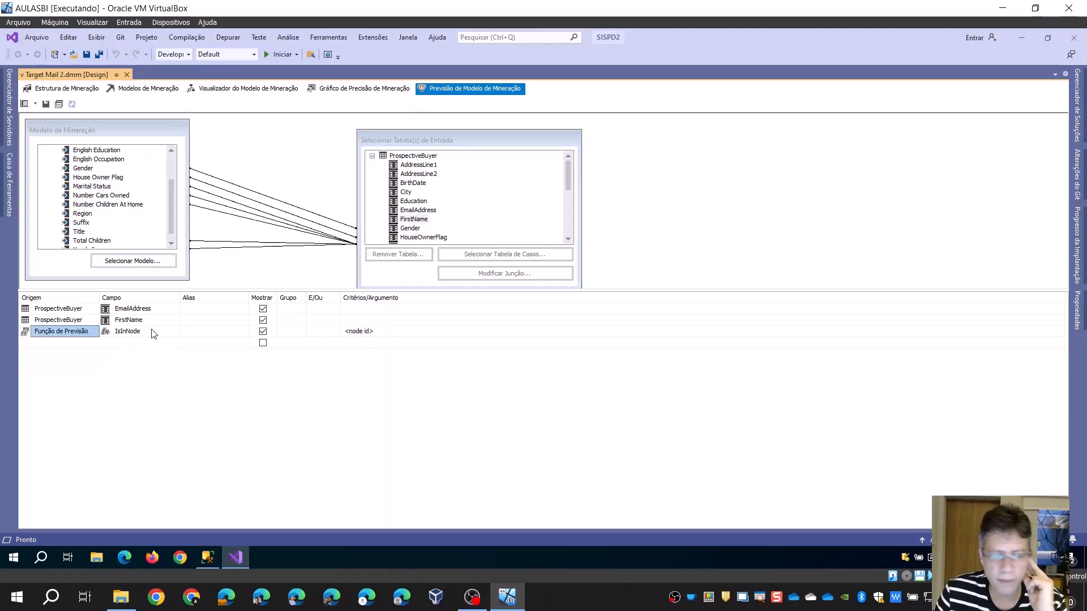
left_click(153, 333)
left_click(165, 333)
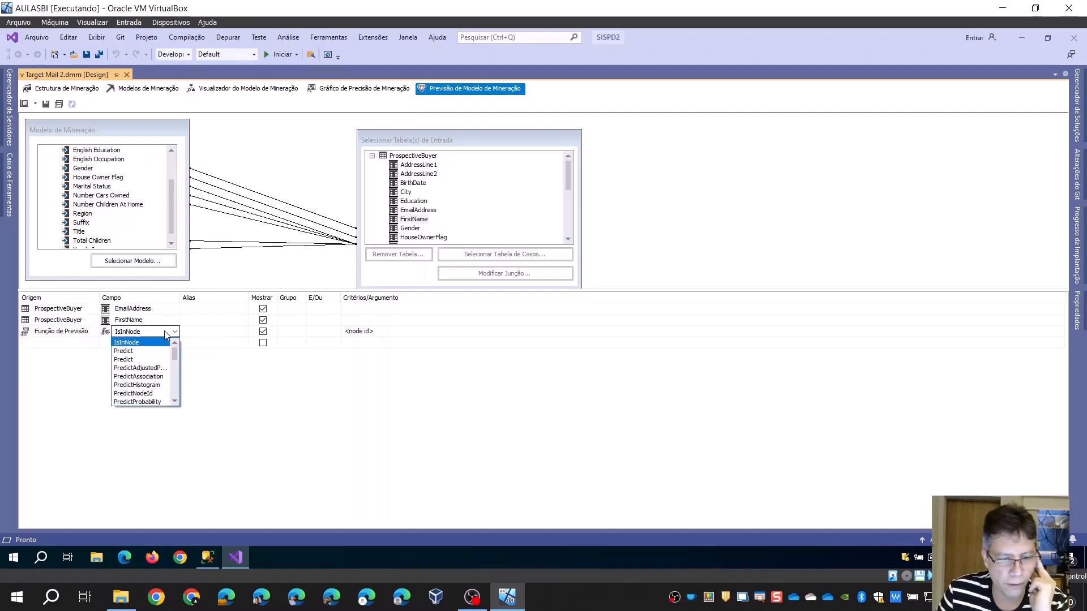
scroll(161, 357, "down", 1)
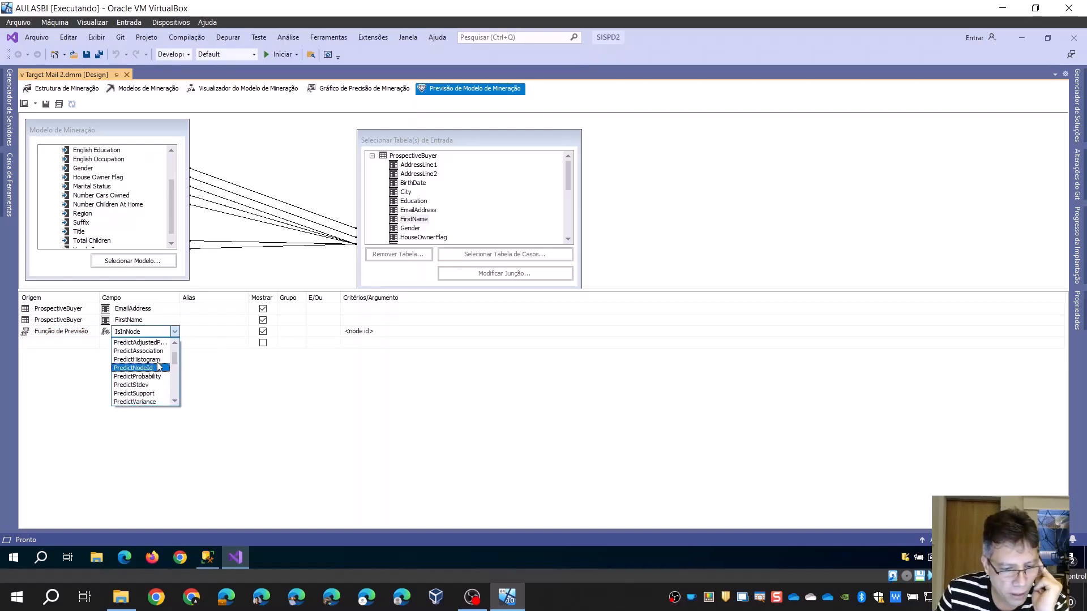
scroll(155, 385, "down", 2)
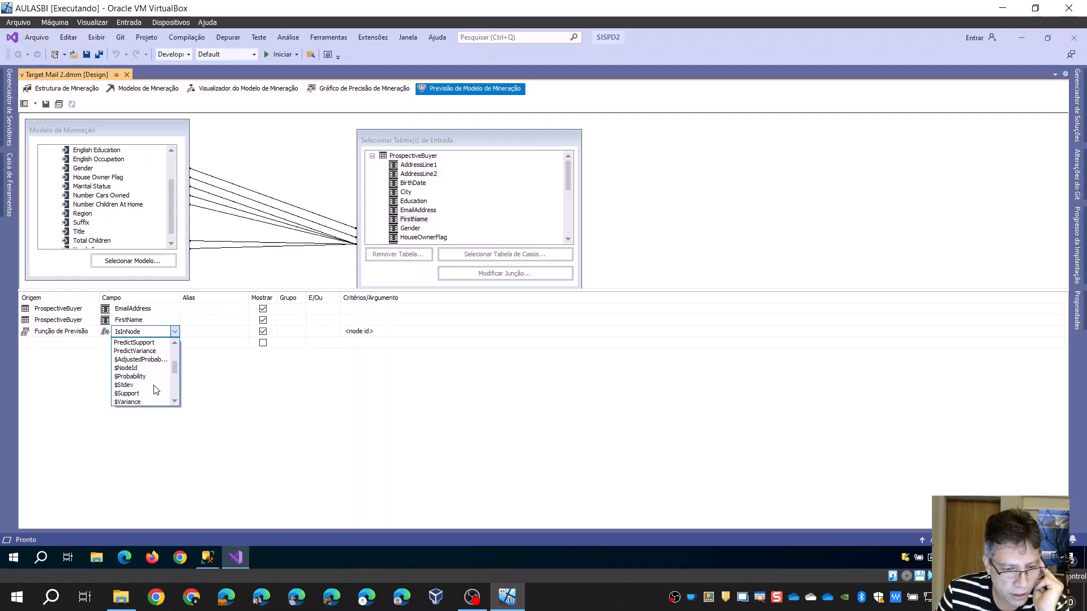
scroll(156, 385, "up", 2)
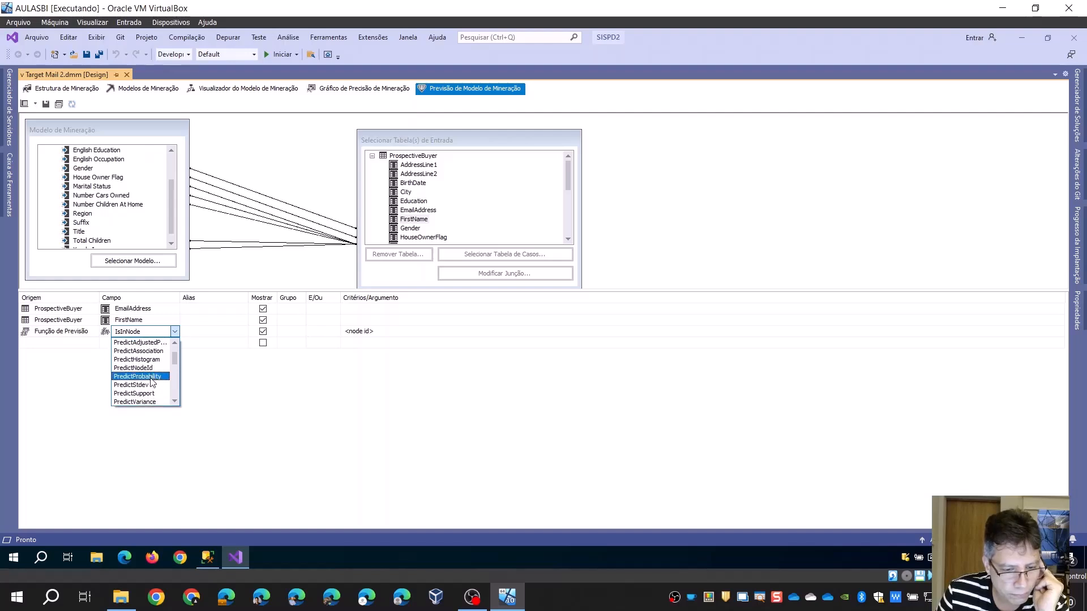
left_click(151, 378)
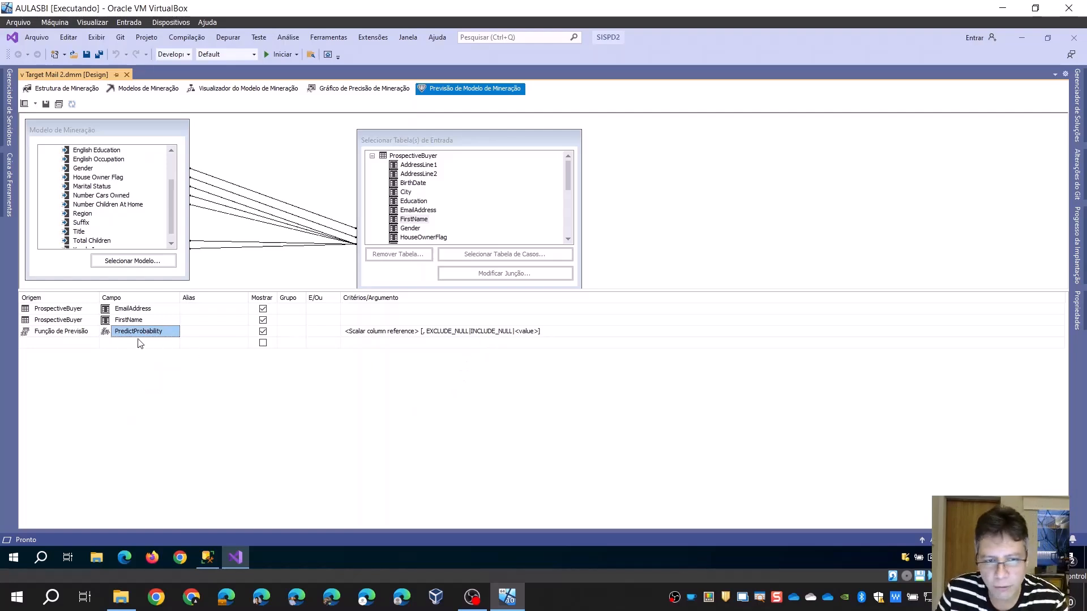
View the Bike Buyer decision tree without redeploying the project, and return to the prediction designer
left_click(238, 89)
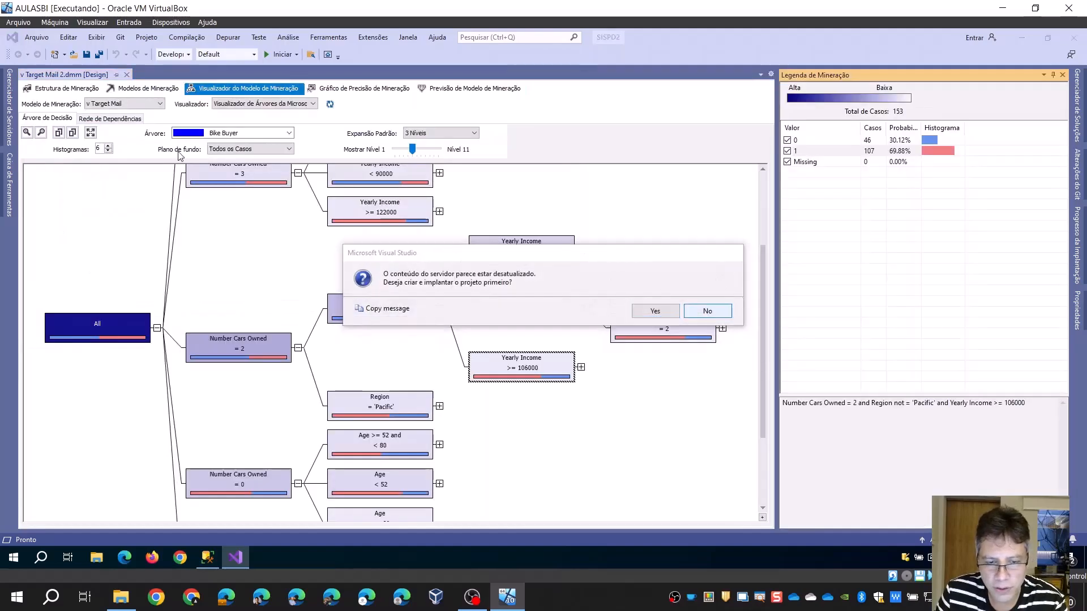
left_click(707, 311)
left_click(474, 89)
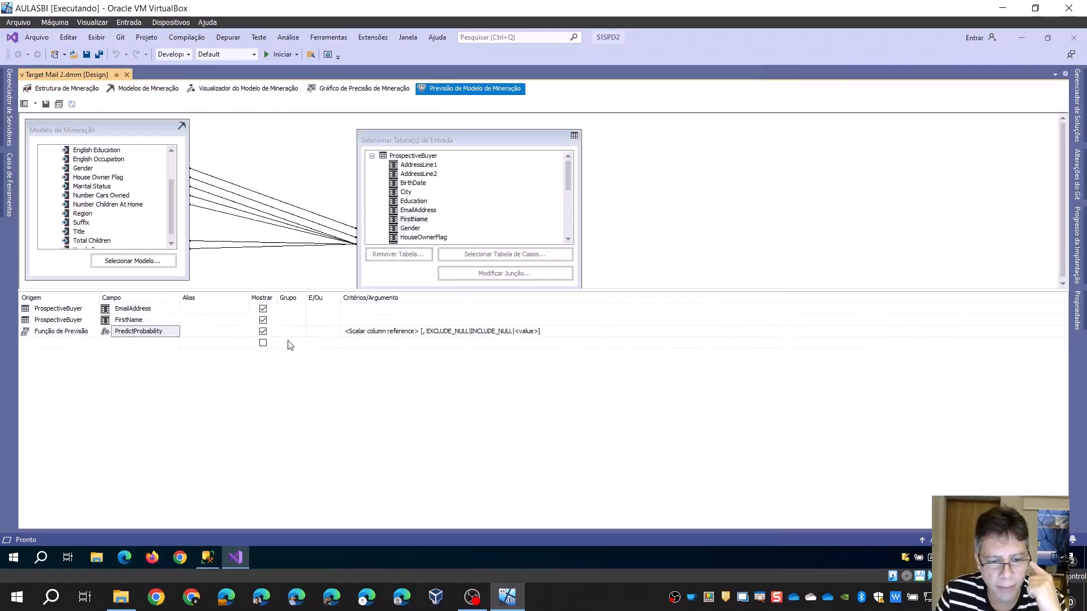
Set the PredictProbability argument to [v Target Mail].[Bike Buyer],1, using the Bike Buyer column of the mining model
left_click(369, 331)
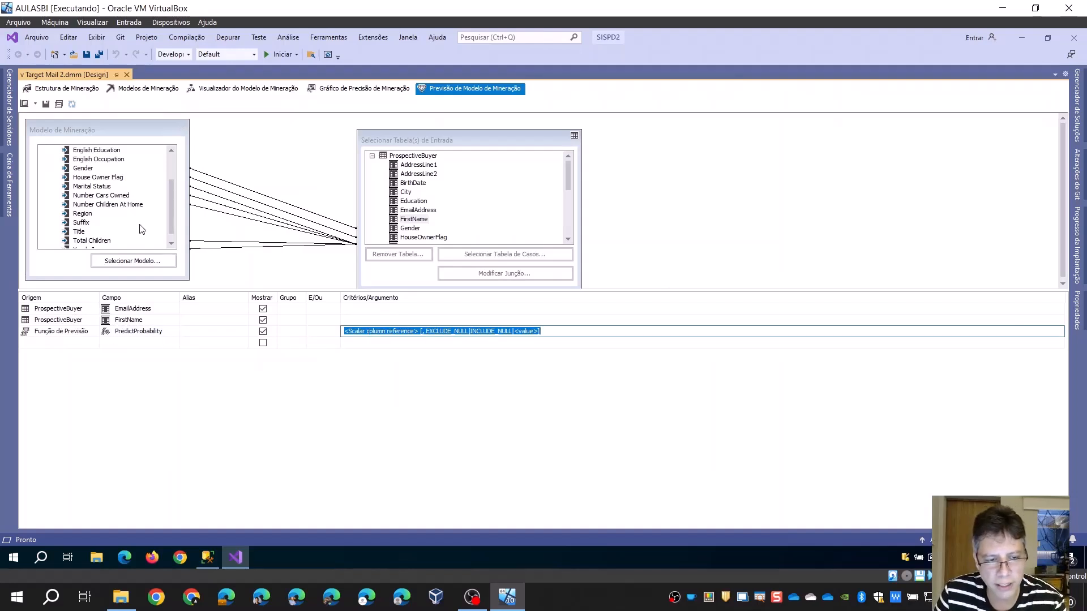
scroll(146, 227, "up", 2)
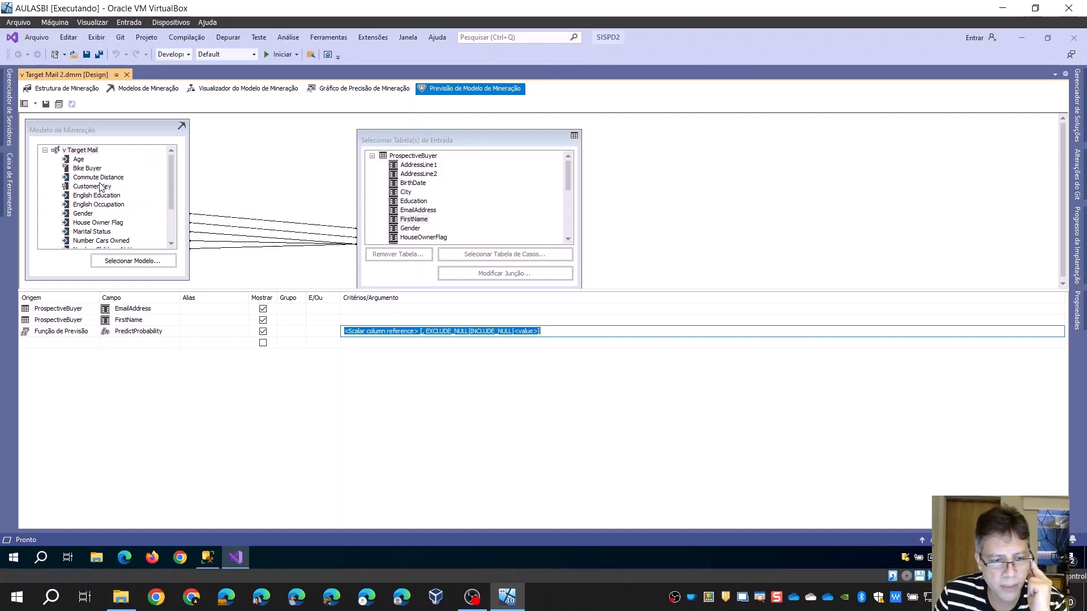
double_click(88, 168)
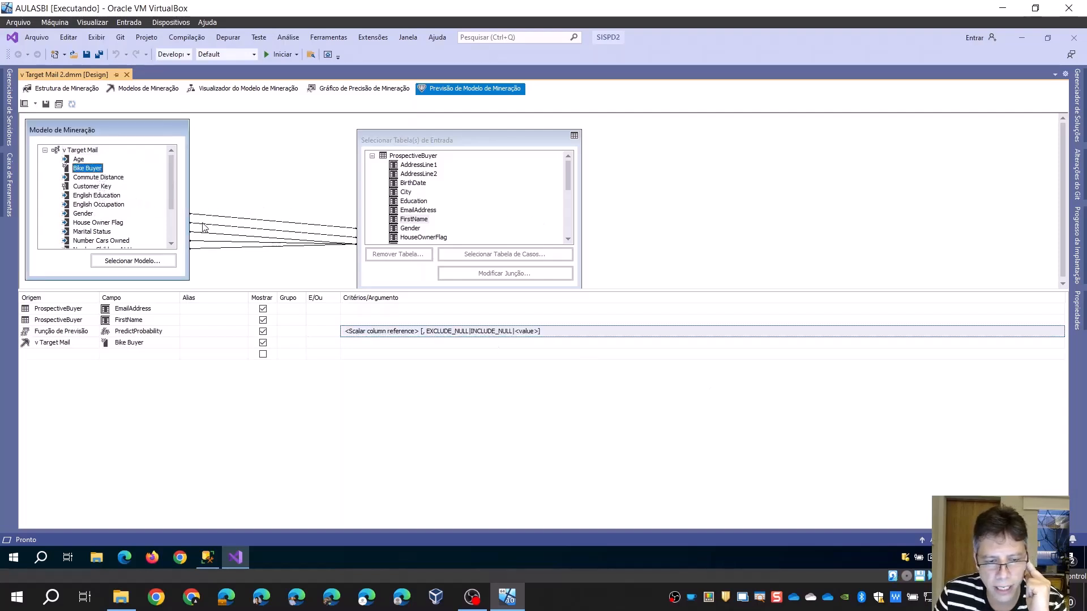
left_click_drag(84, 170, 430, 333)
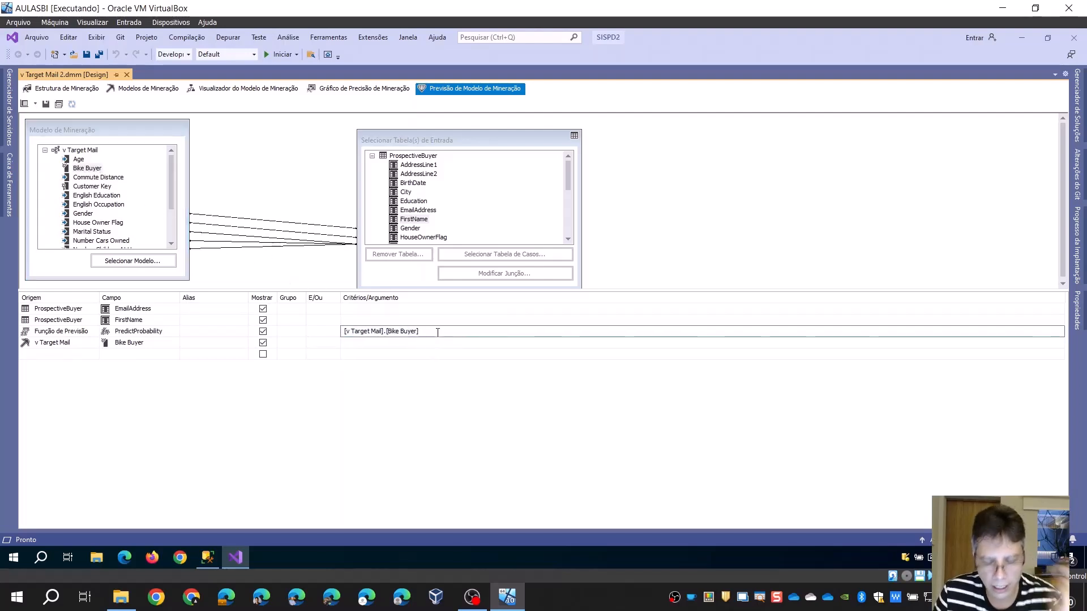
type(",1")
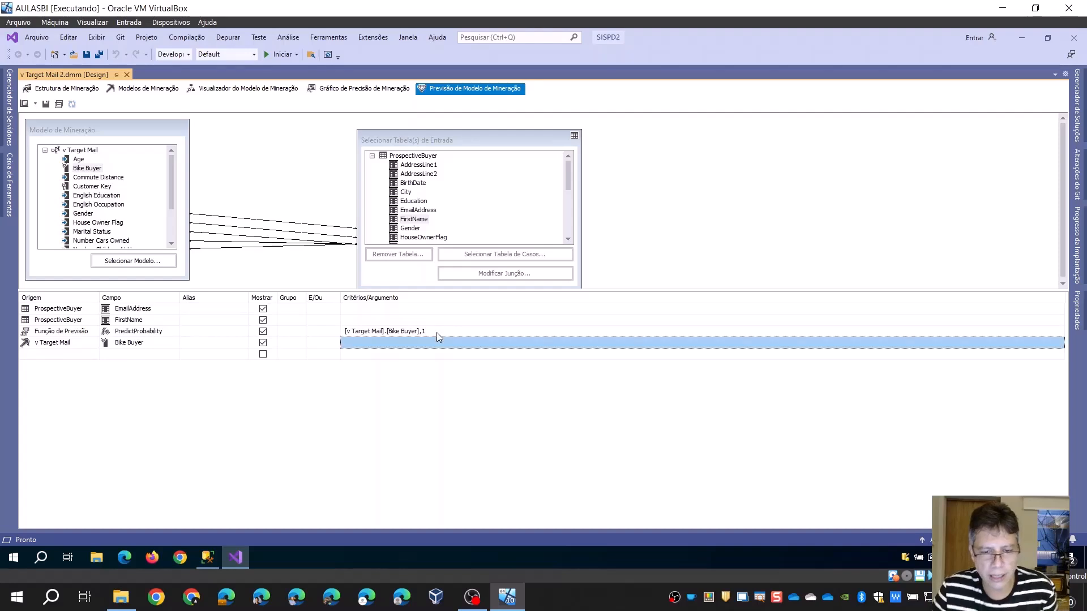
key("Return")
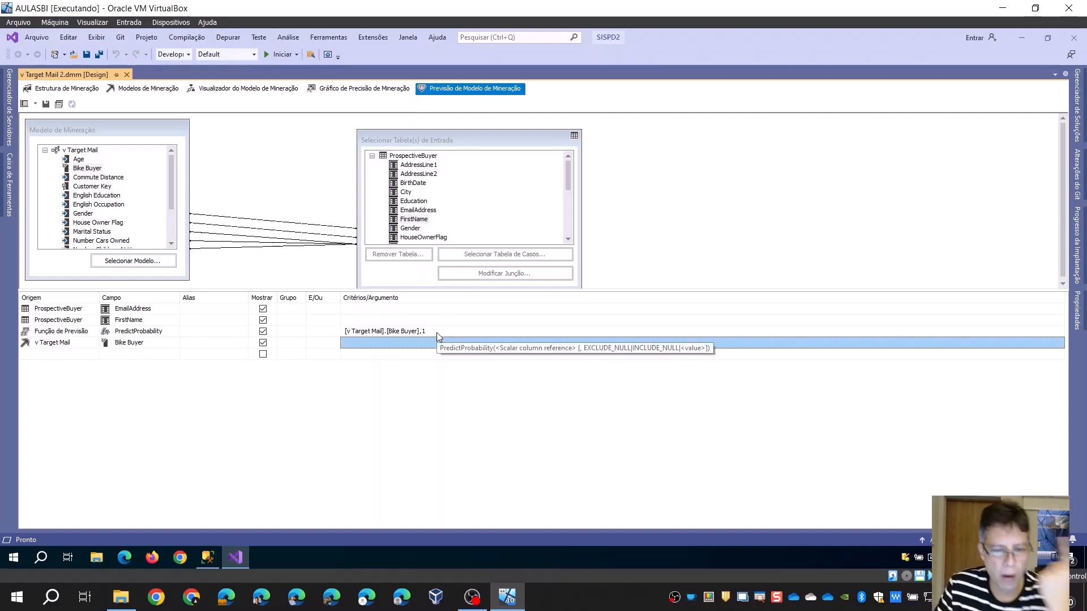
Delete the extra v Target Mail Bike Buyer row from the prediction query
left_click(138, 344)
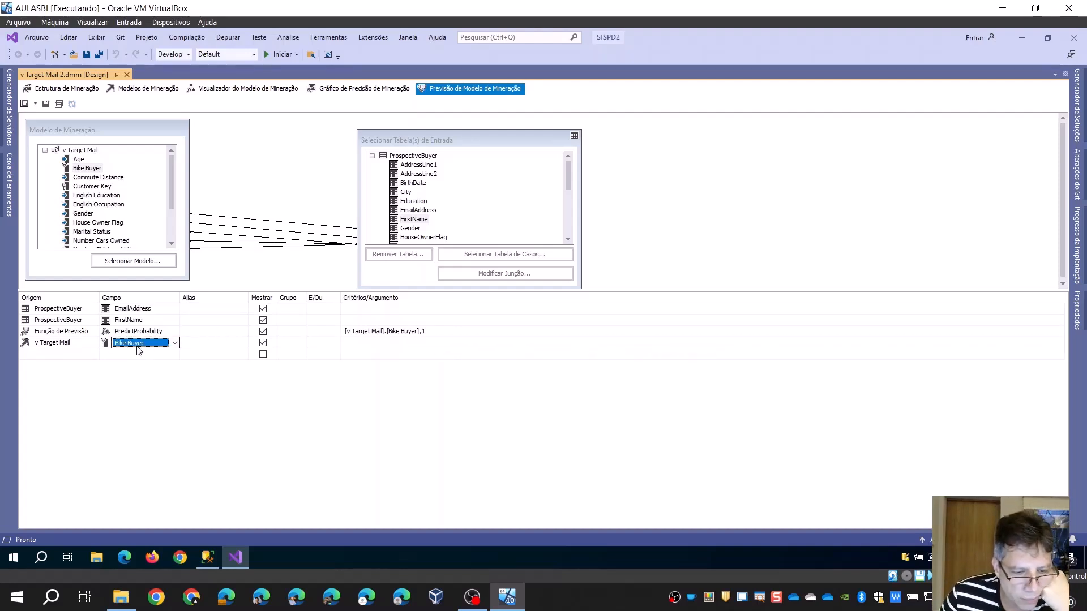
left_click(74, 347)
right_click(74, 346)
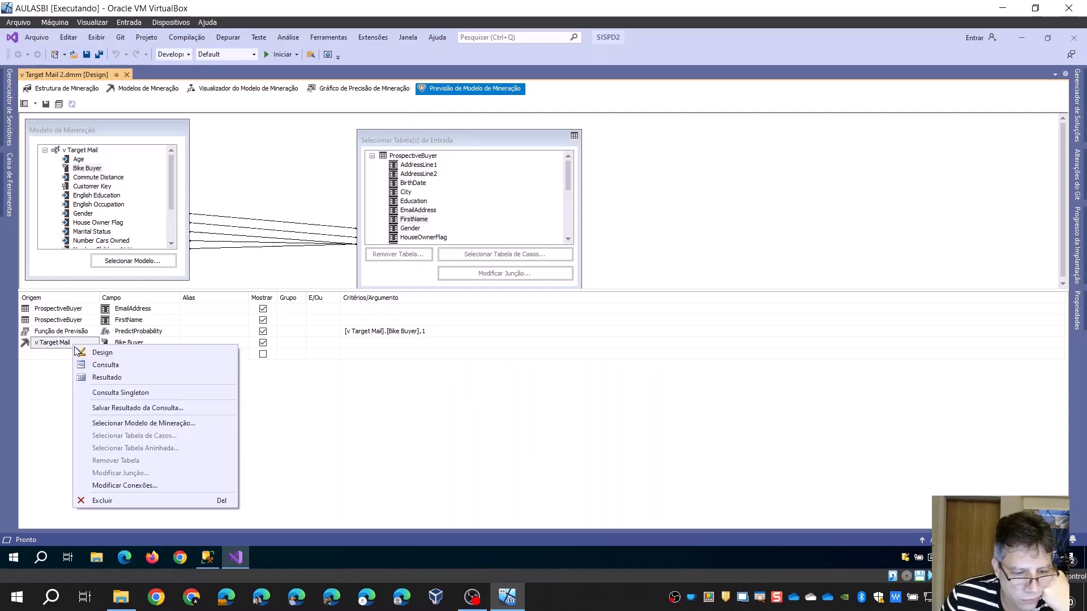
left_click(104, 501)
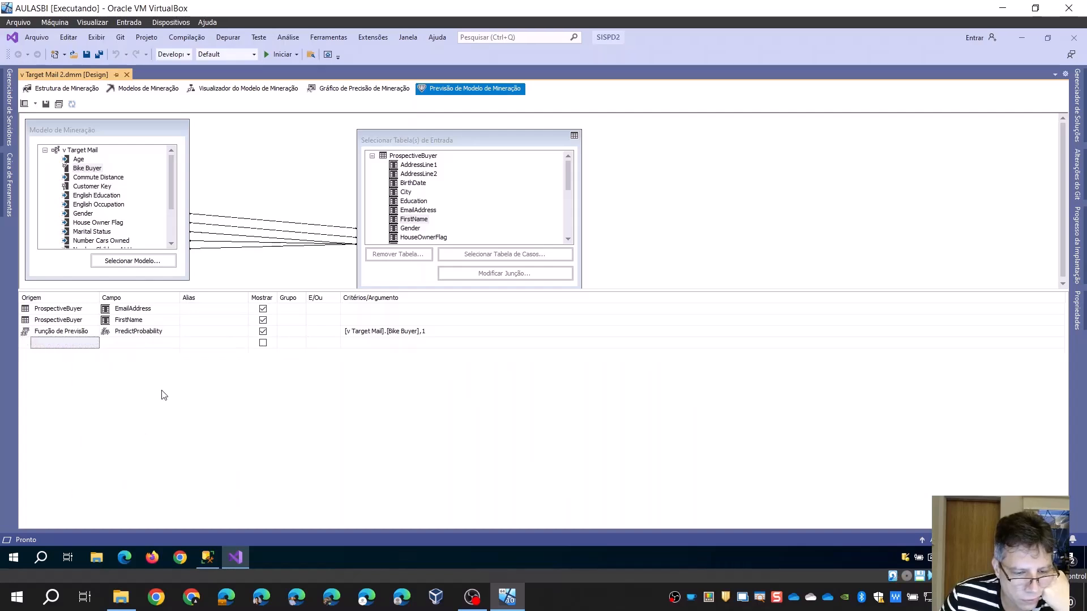
left_click(461, 334)
left_click(217, 374)
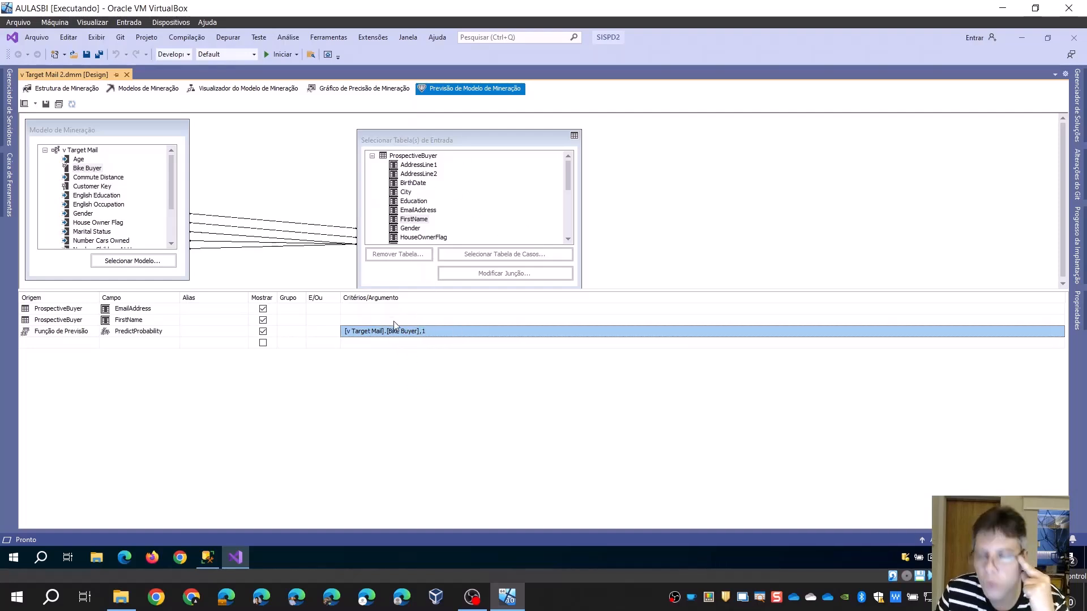
Run the prediction query and widen the EmailAddress and Expression columns of the results to show their full values
left_click(24, 104)
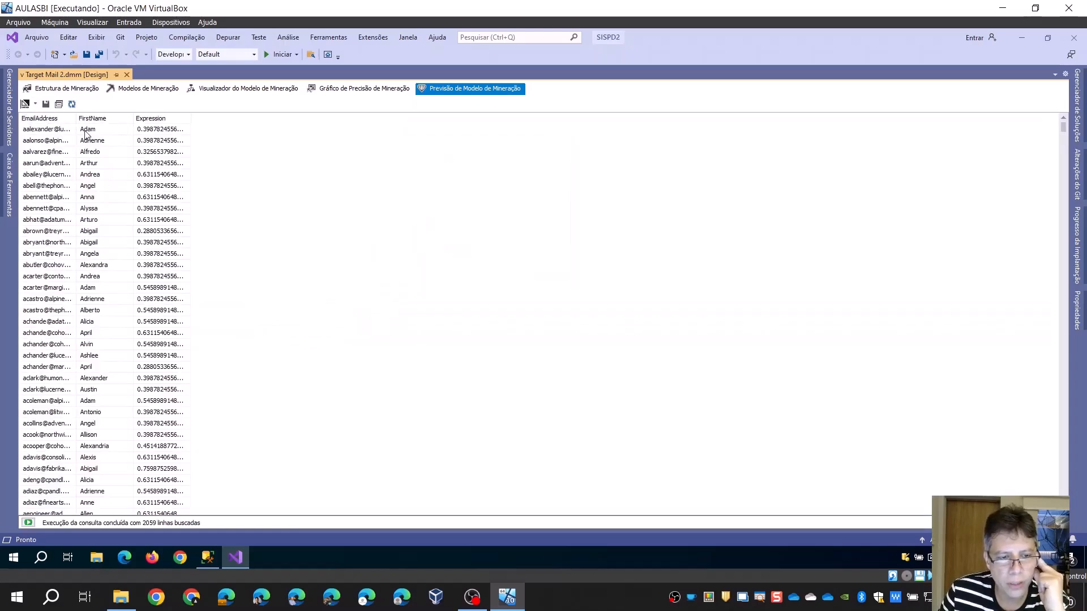
left_click_drag(76, 120, 123, 120)
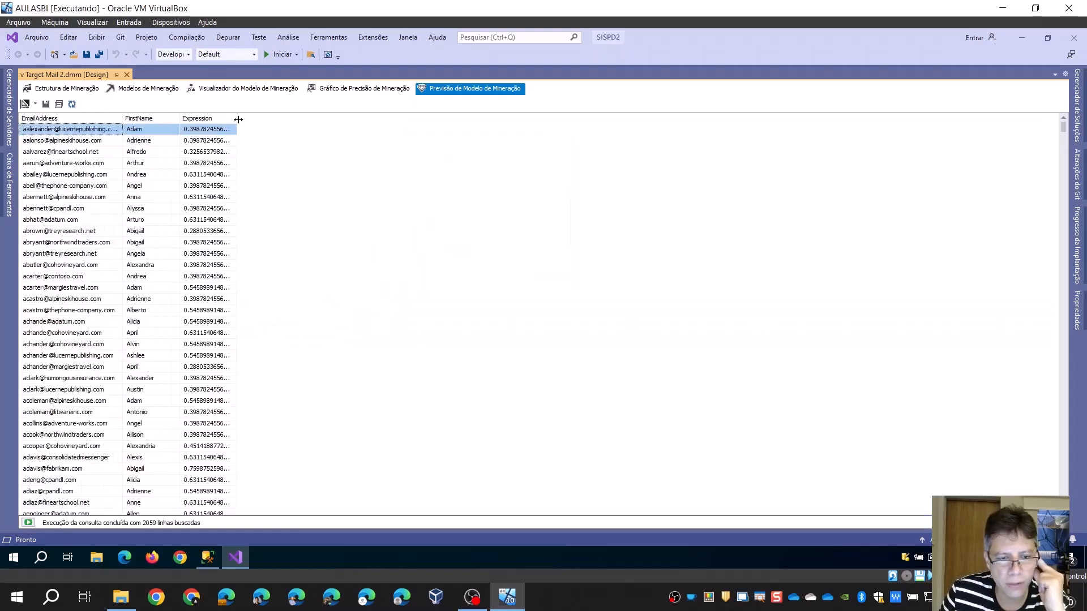
left_click_drag(237, 119, 342, 121)
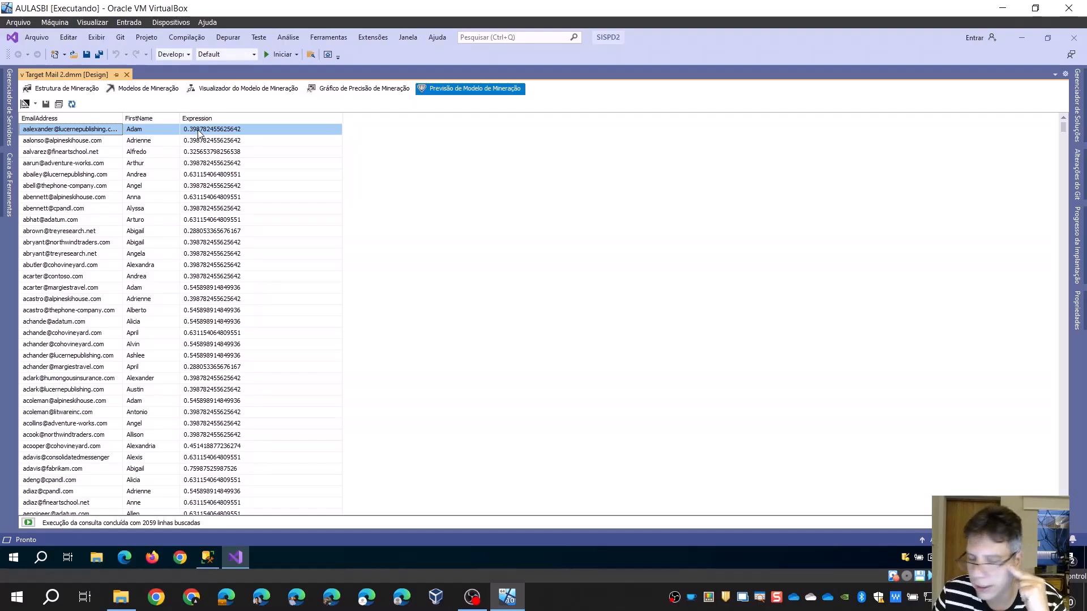
Return to the query design and view the mining models available for selection, keeping the current one
left_click(25, 104)
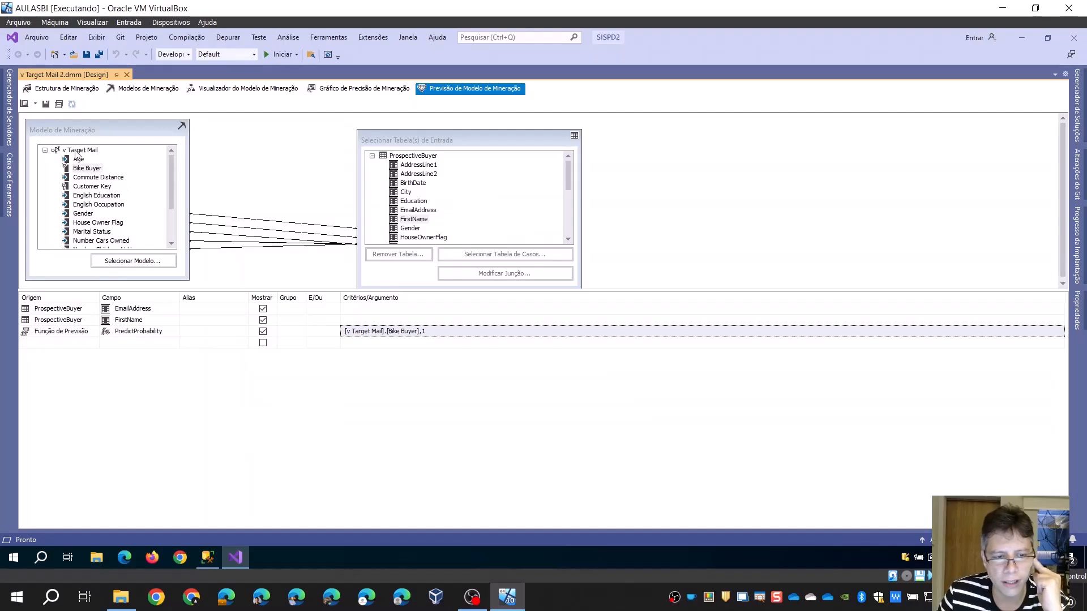
left_click(154, 267)
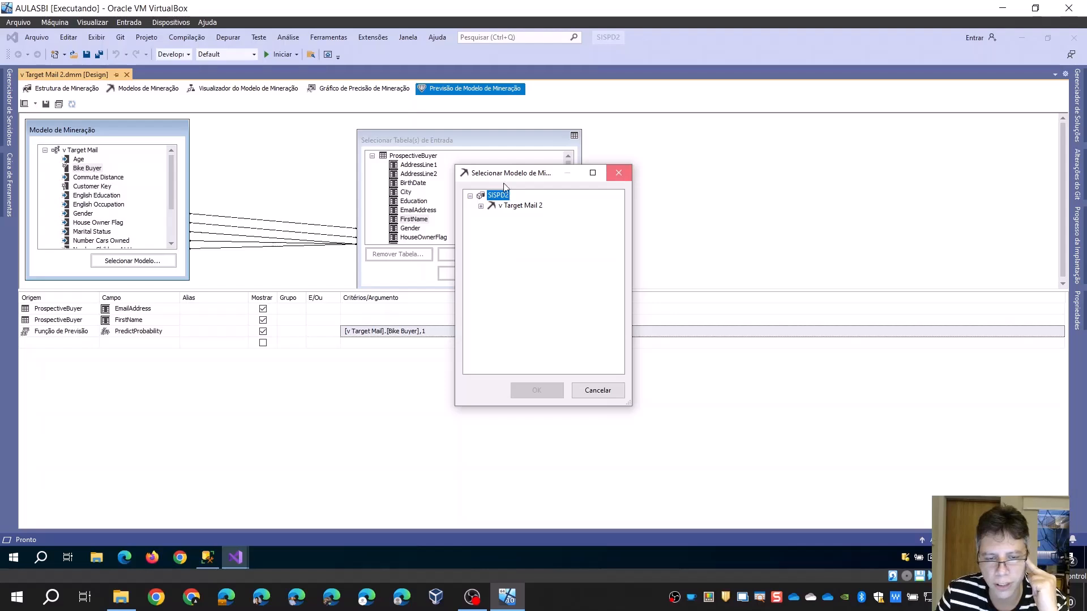
left_click(619, 173)
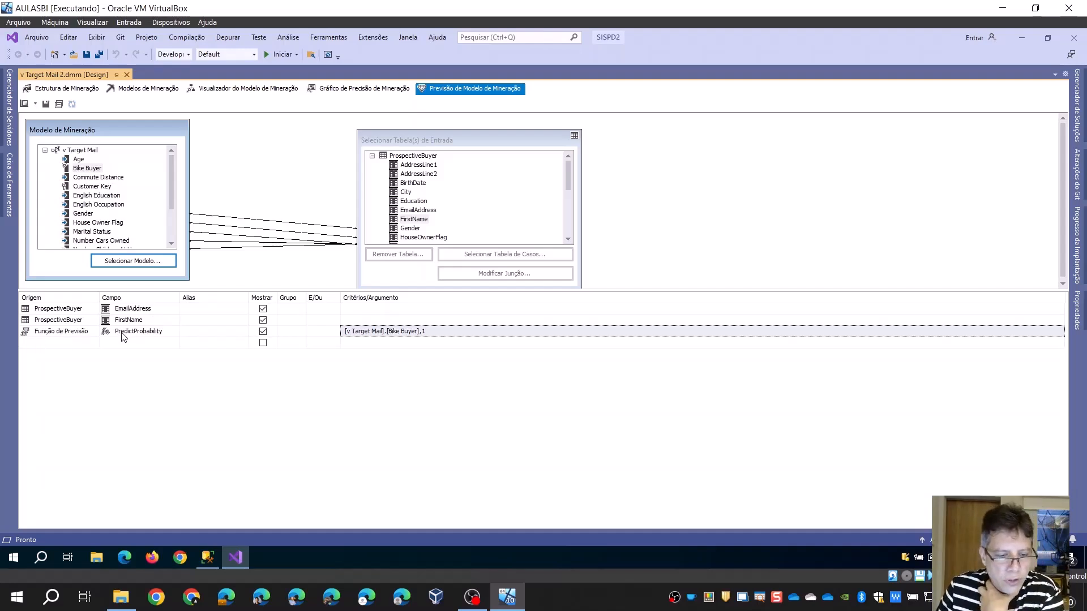
left_click(587, 607)
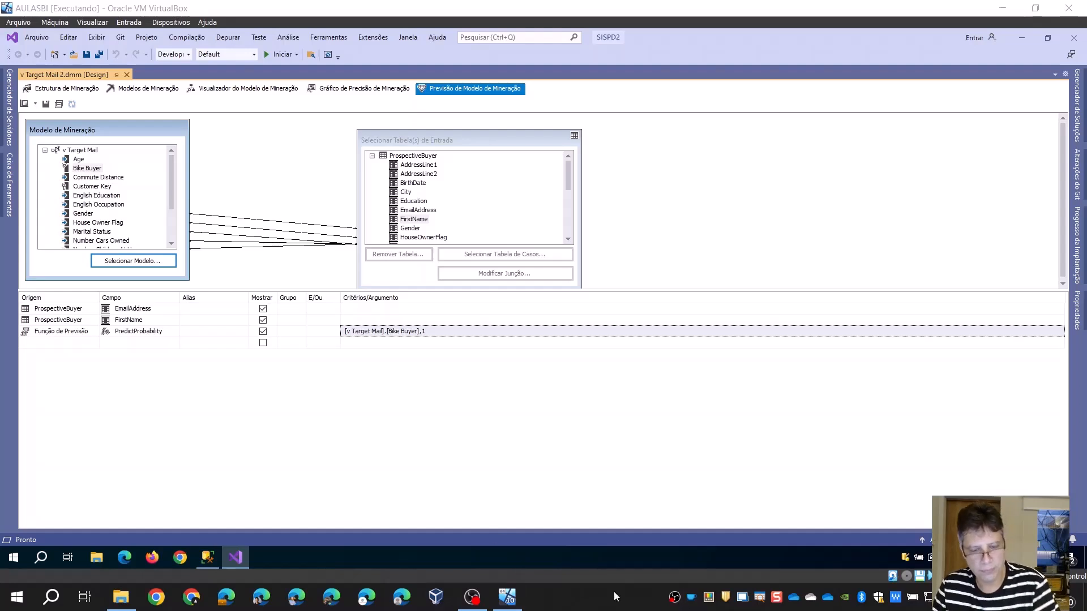
key("ctrl+2")
key("Escape")
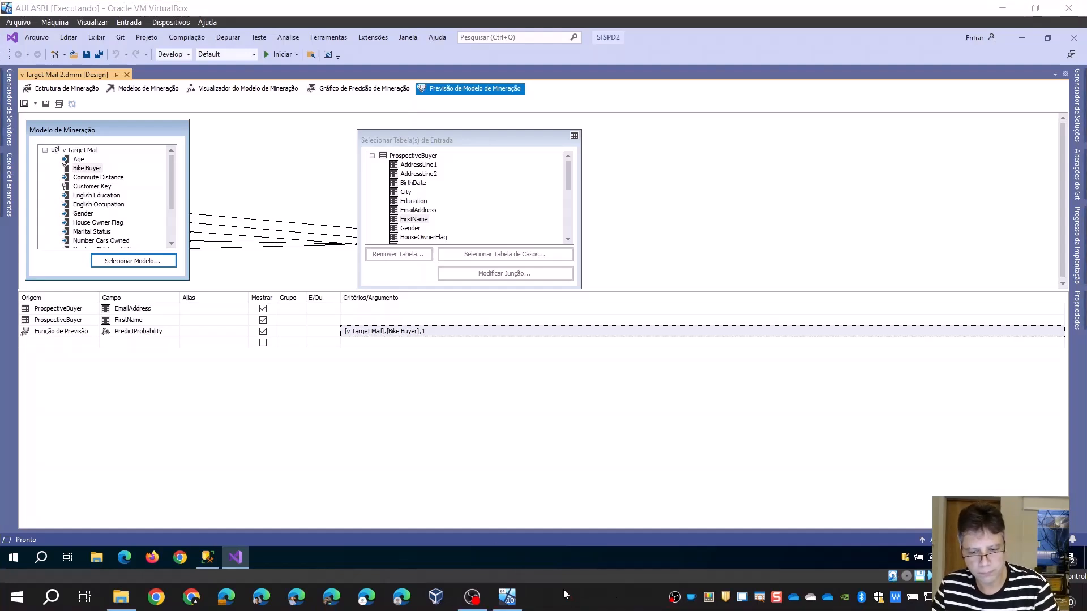
key("ctrl+2")
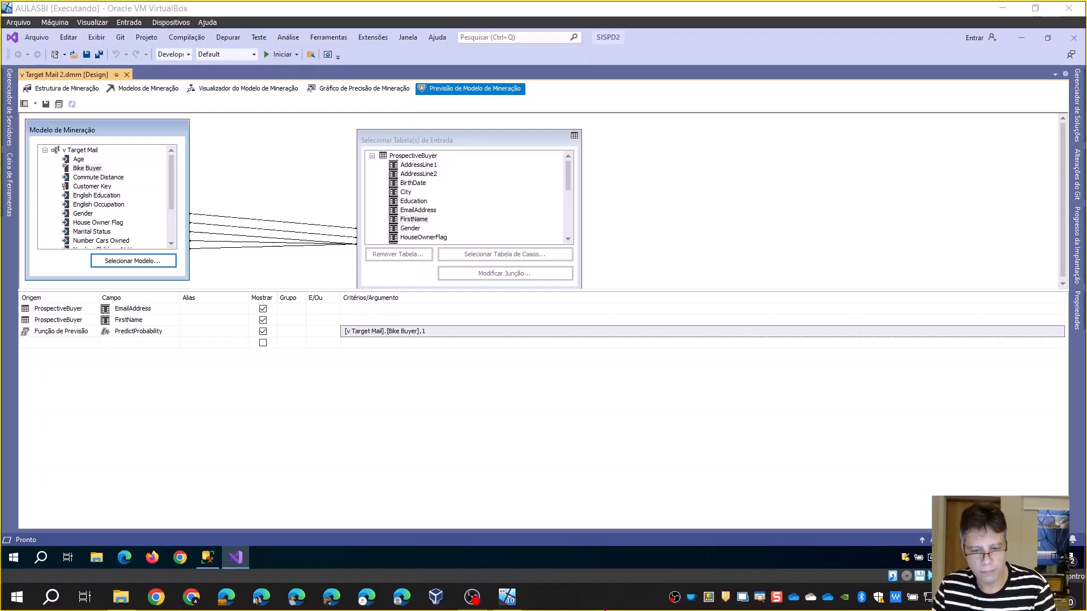
key("Escape")
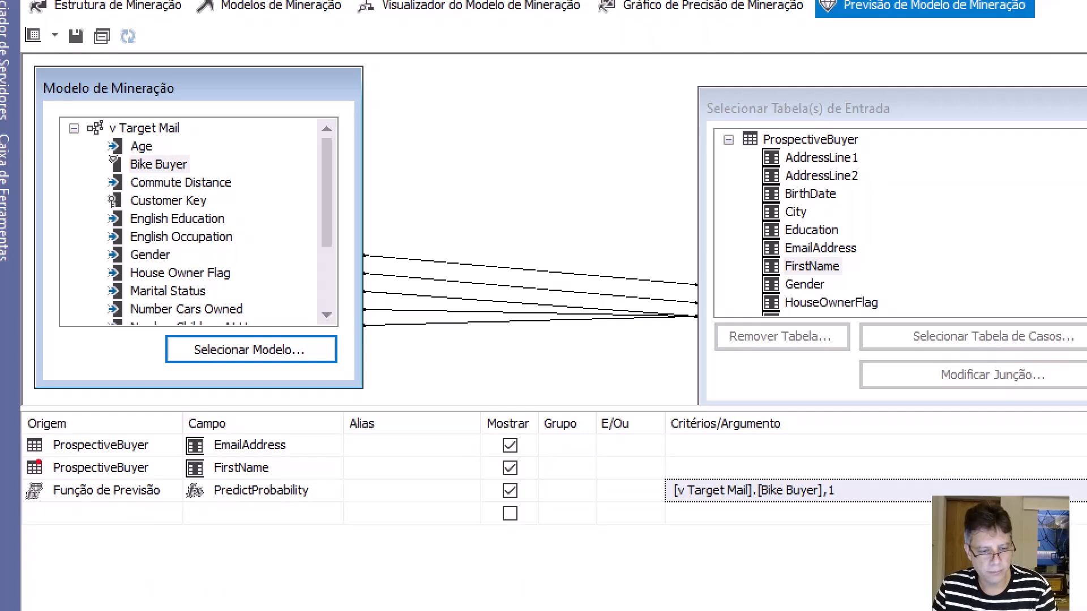
mouse_move(21, 476)
left_mouse_down()
mouse_move(167, 518)
mouse_move(360, 529)
mouse_move(359, 508)
left_mouse_up()
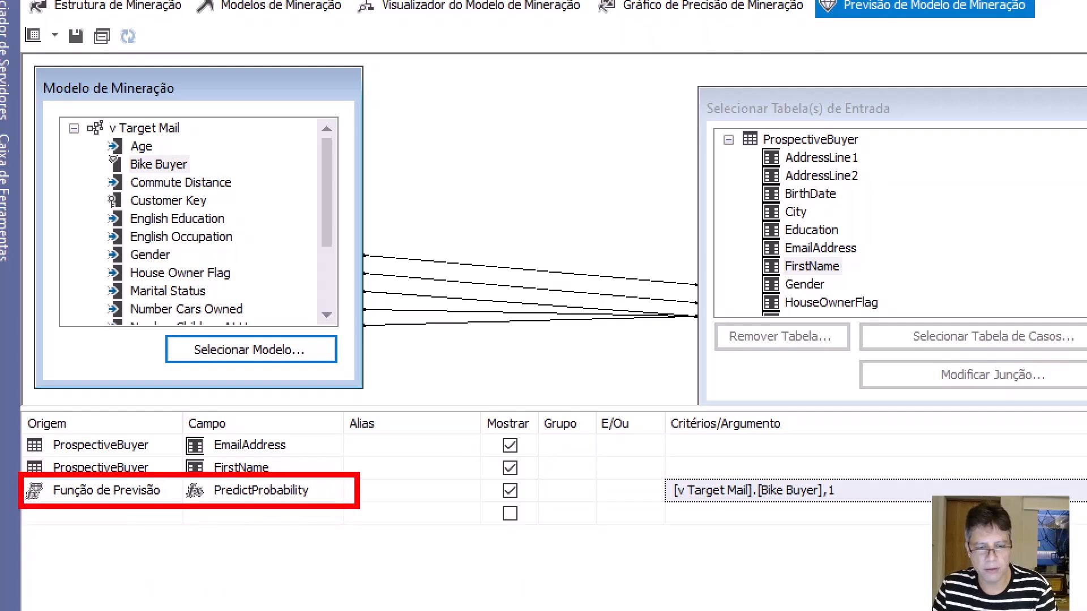
left_click_drag(656, 475, 872, 521)
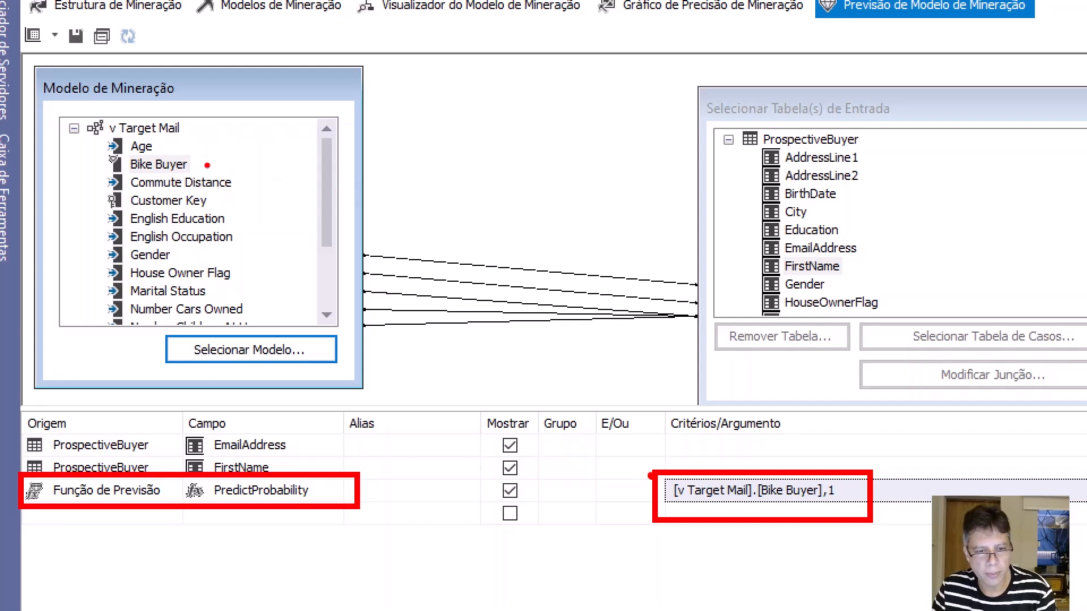
mouse_move(208, 165)
left_mouse_down()
mouse_move(572, 448)
mouse_move(641, 480)
left_mouse_up()
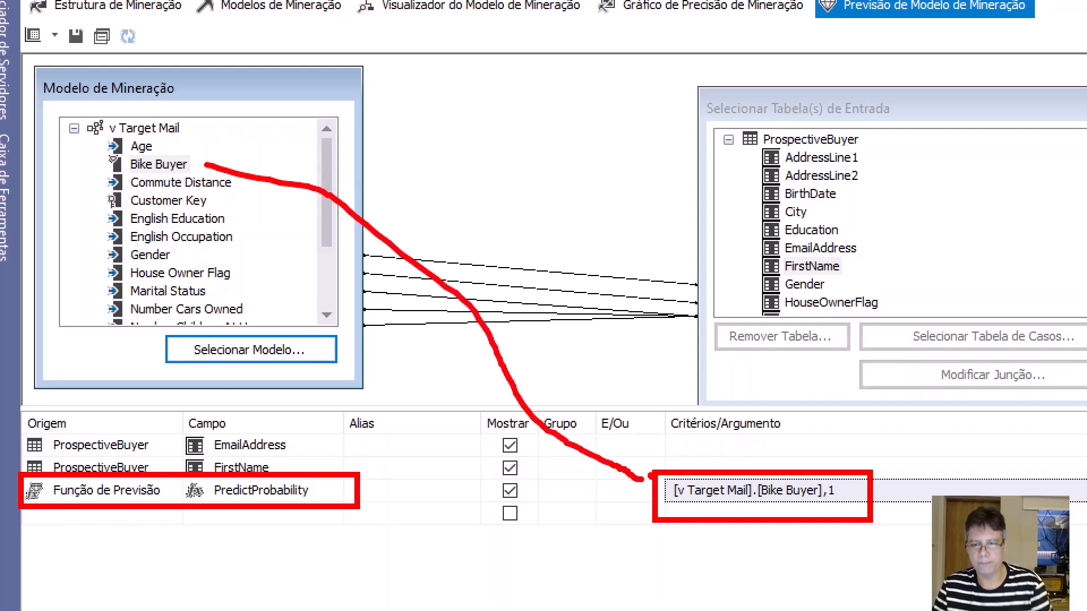
mouse_move(827, 474)
left_mouse_down()
mouse_move(832, 517)
mouse_move(810, 467)
left_mouse_up()
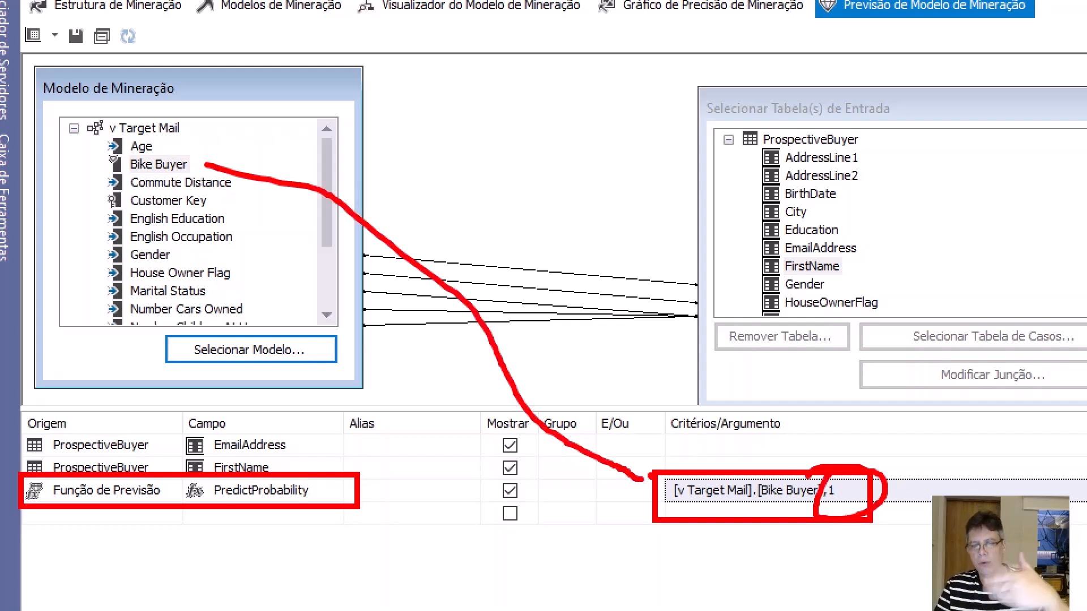
key("Escape")
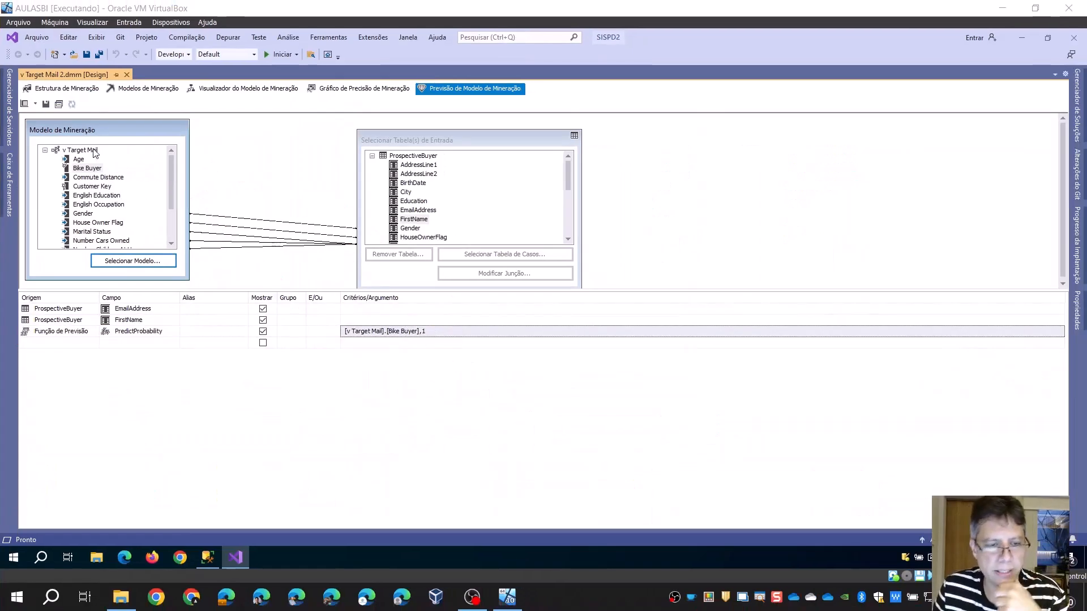
Run the prediction query again from the query design to show its results
left_click(35, 103)
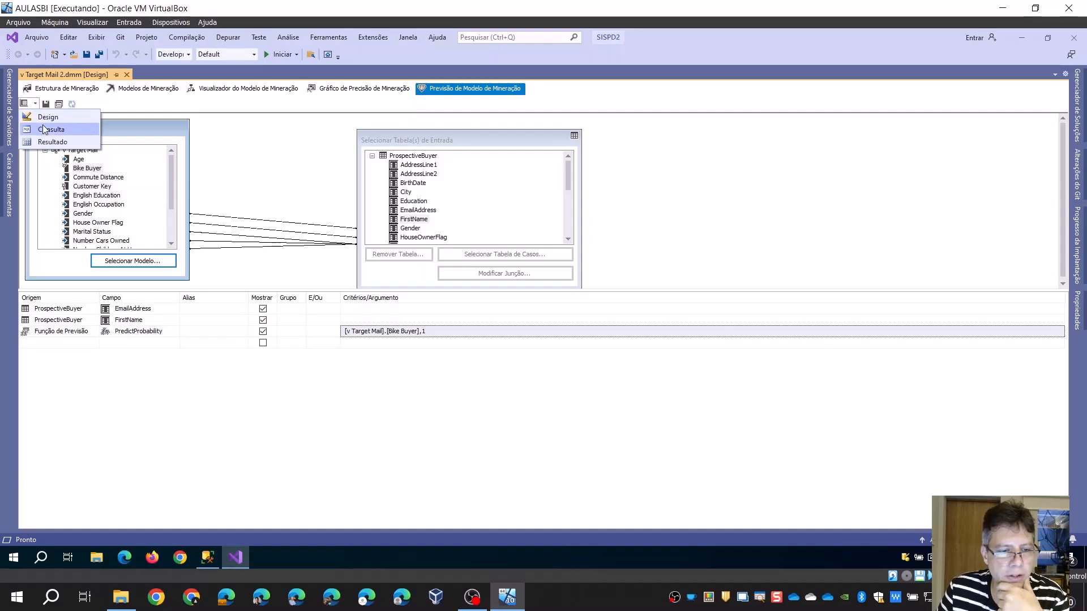
left_click(43, 115)
left_click(36, 104)
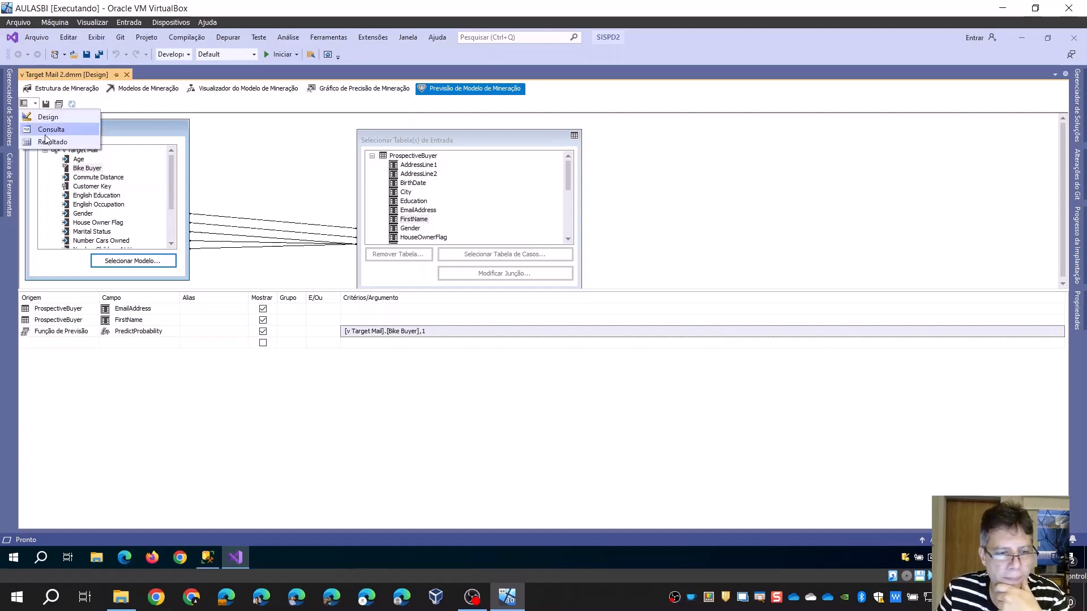
left_click(50, 143)
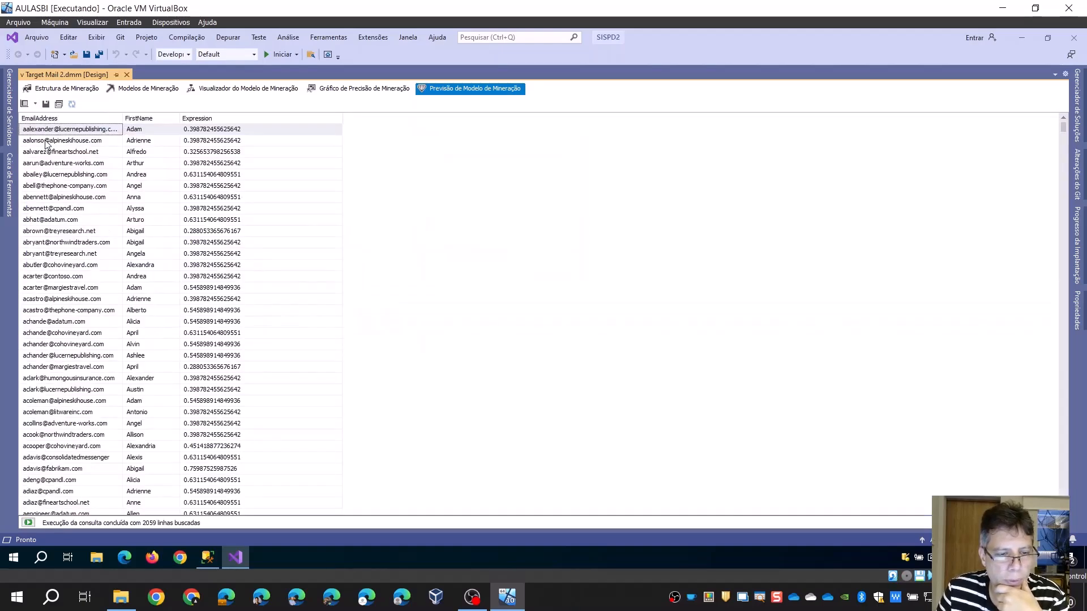
Save the prediction results to a table named Resultado in Adventure Works DW2019 2, adding it to the Adventure Works DW2019 view 2 data source view
left_click(46, 104)
left_click(494, 269)
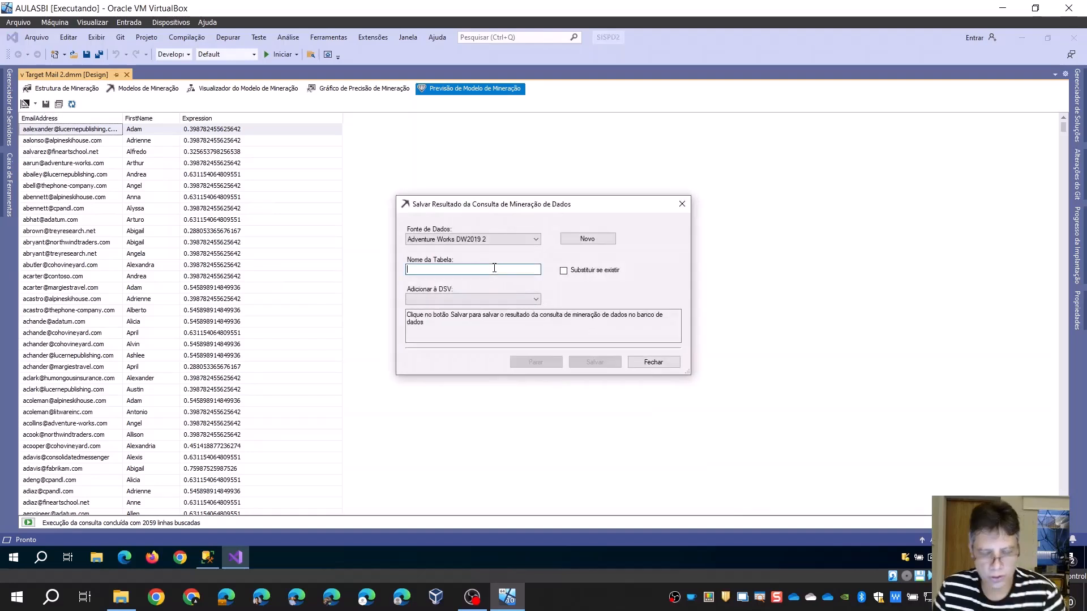
type("Resultado")
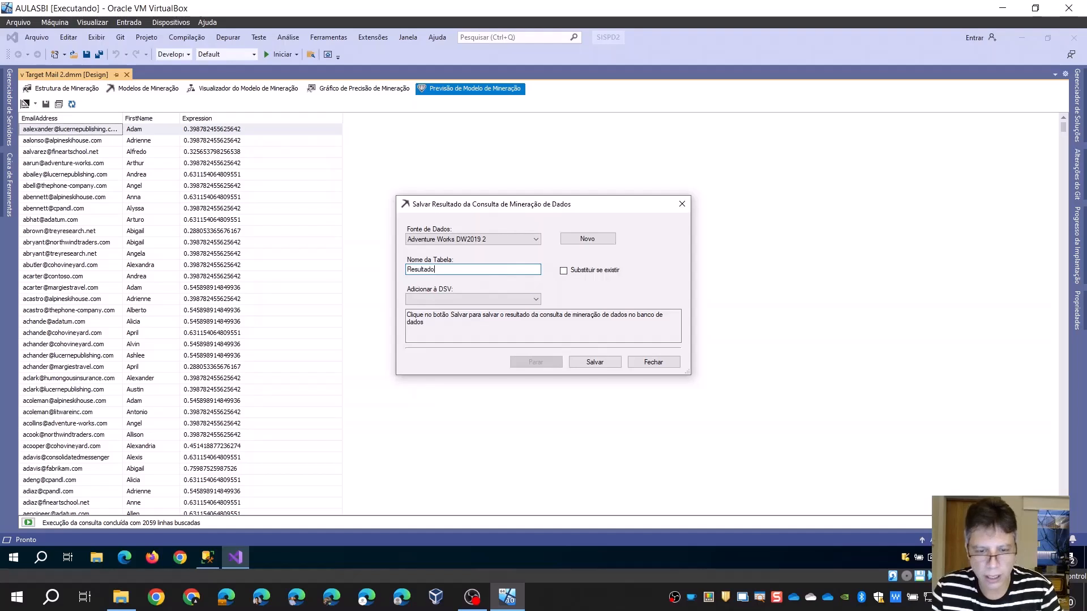
left_click(536, 298)
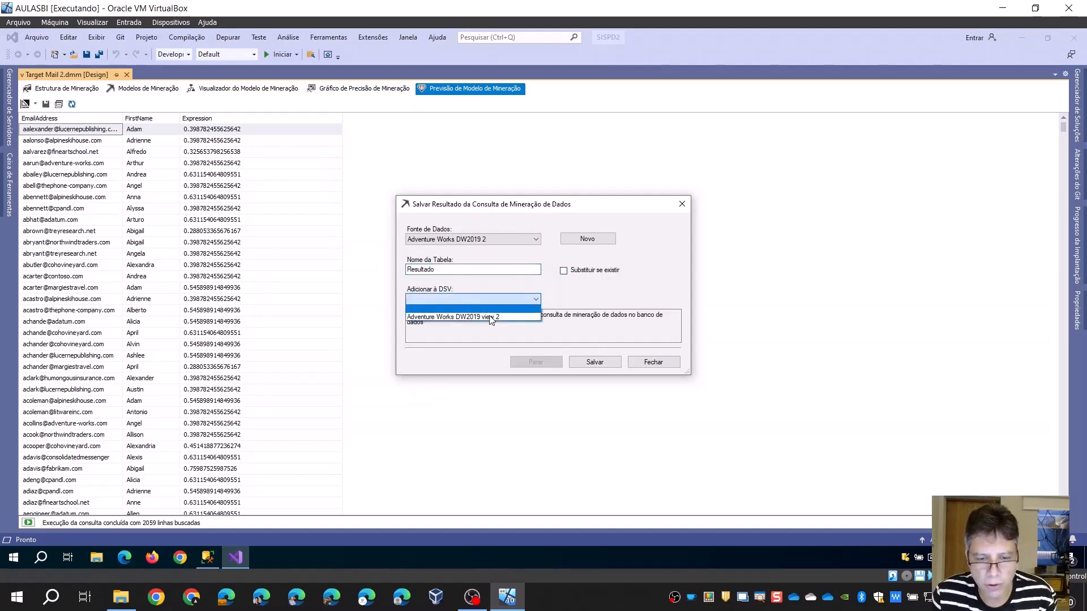
left_click(489, 318)
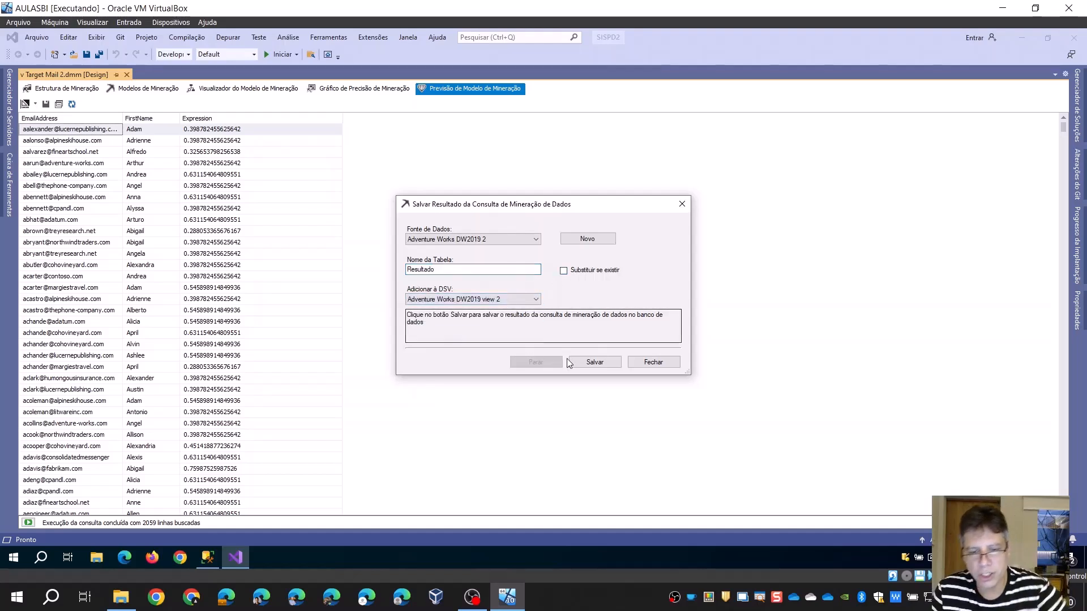
left_click(595, 361)
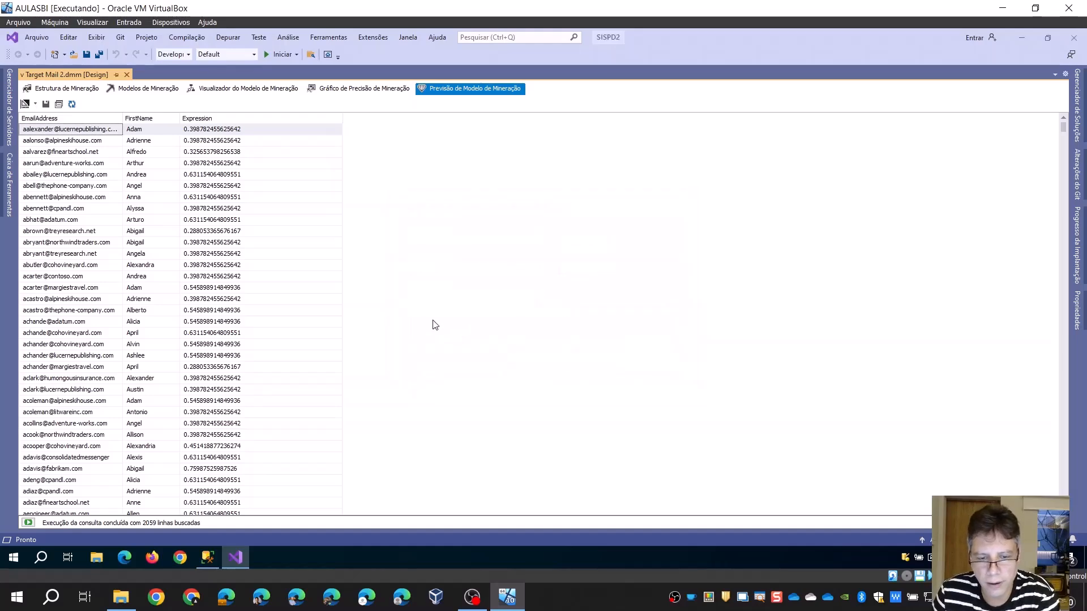
Switch to SQL Server Management Studio and refresh the list of tables in the AdventureWorksDW2019 database
left_click(208, 558)
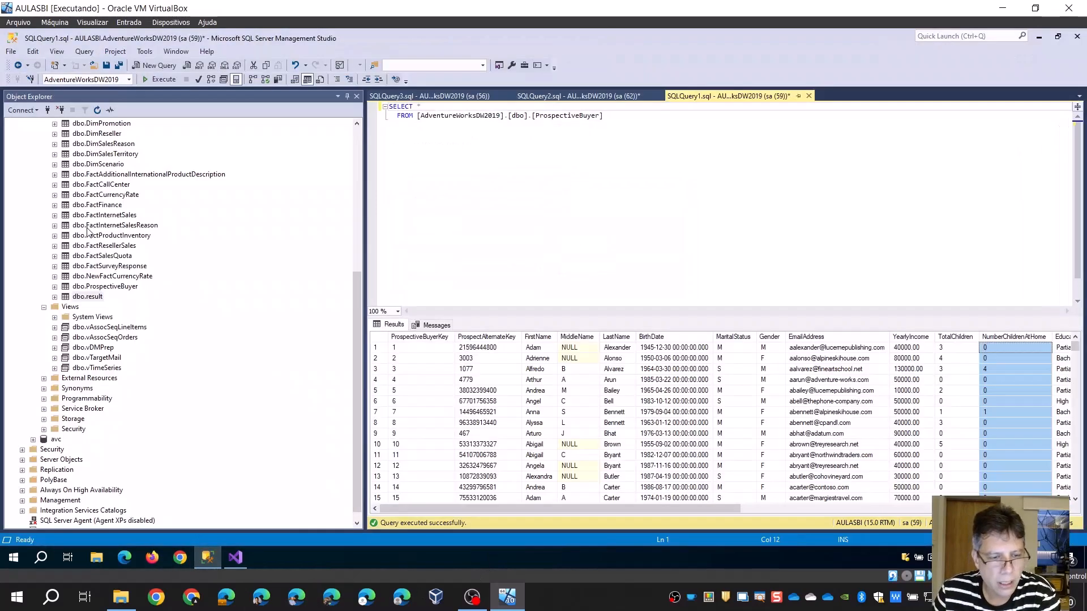
left_click(239, 211)
scroll(238, 212, "up", 8)
right_click(71, 185)
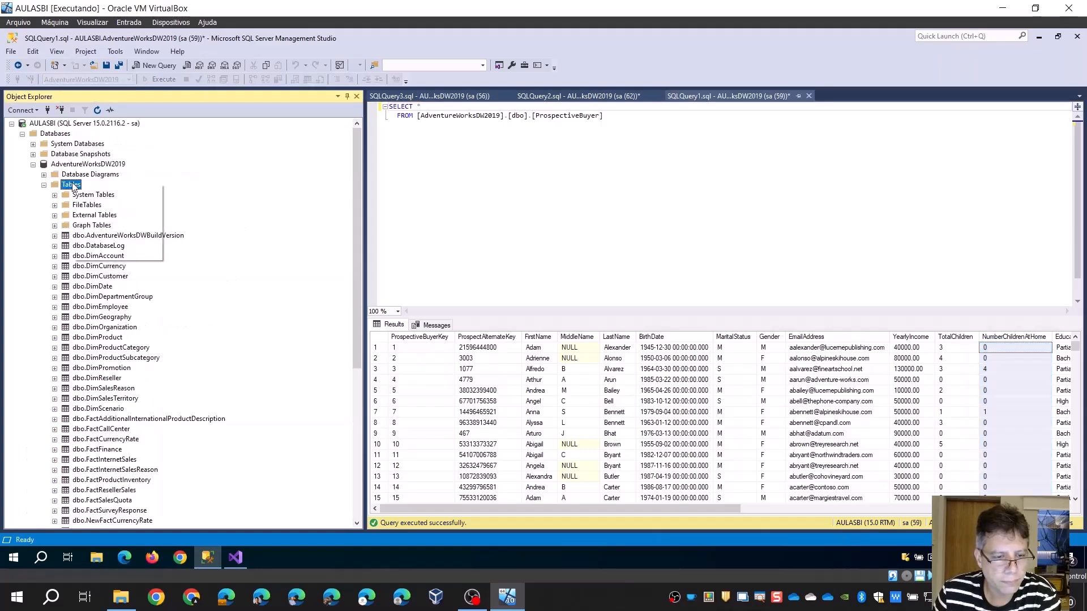
left_click(106, 258)
scroll(157, 359, "down", 7)
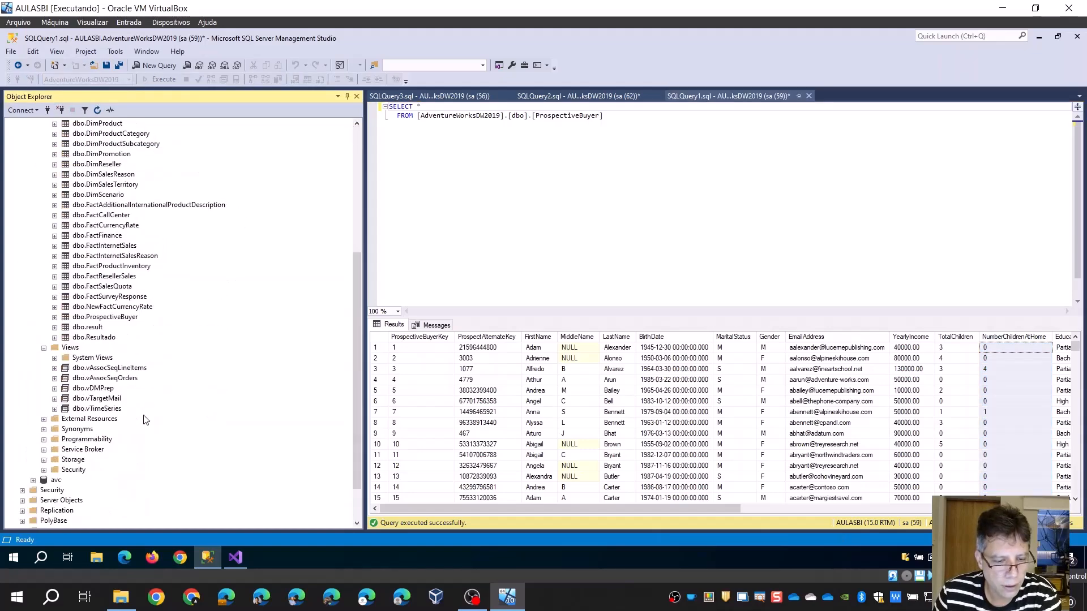
Query the top 1000 rows of dbo.Resultado and examine the predicted probability in row 89, selecting the whole row
right_click(111, 338)
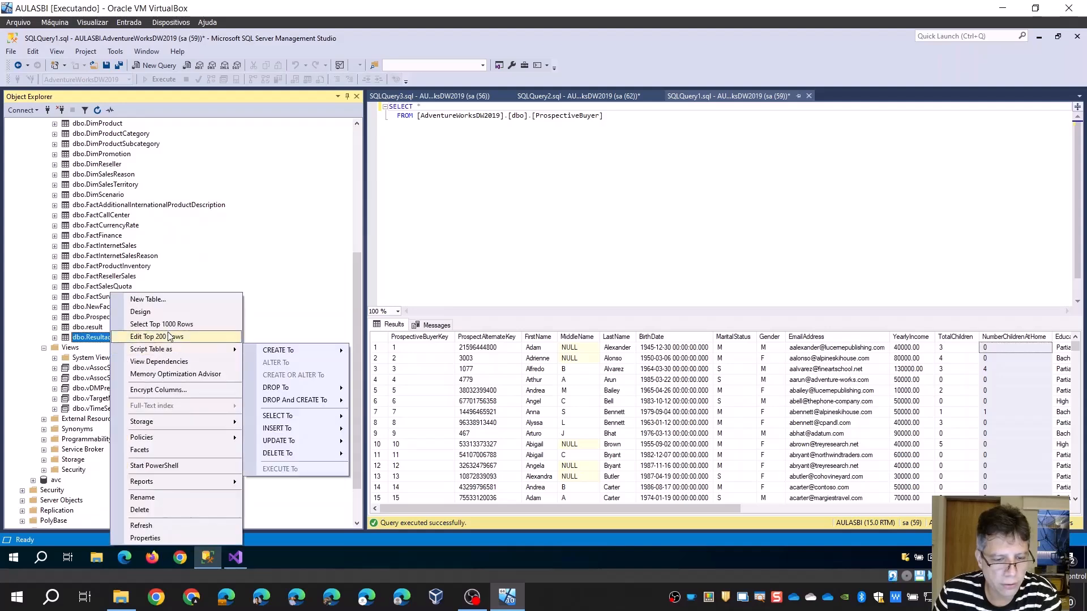
left_click(163, 324)
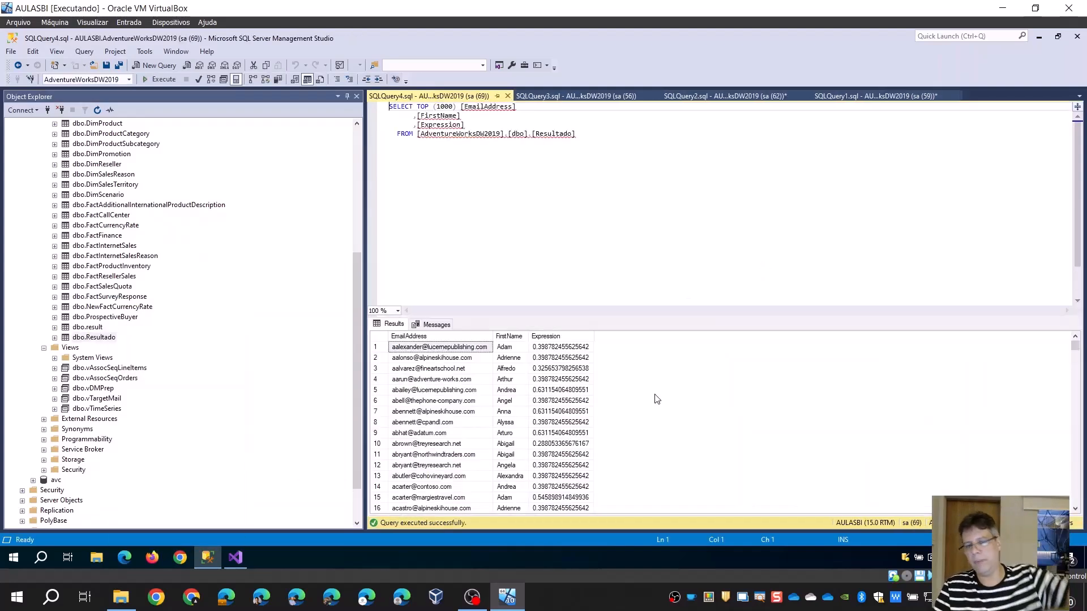
scroll(557, 409, "down", 9)
scroll(558, 409, "down", 18)
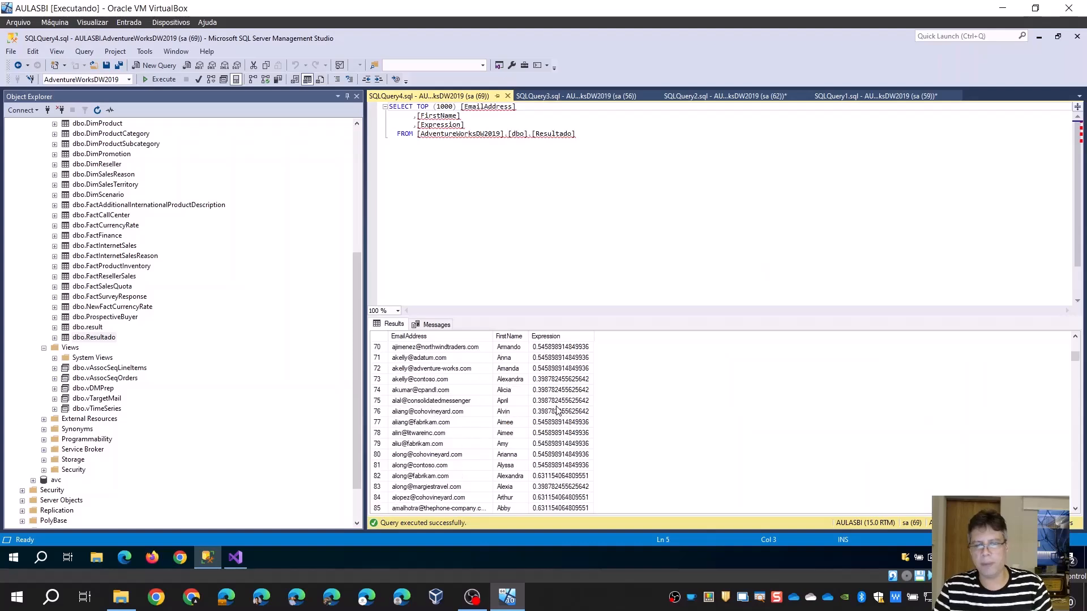
left_click(549, 424)
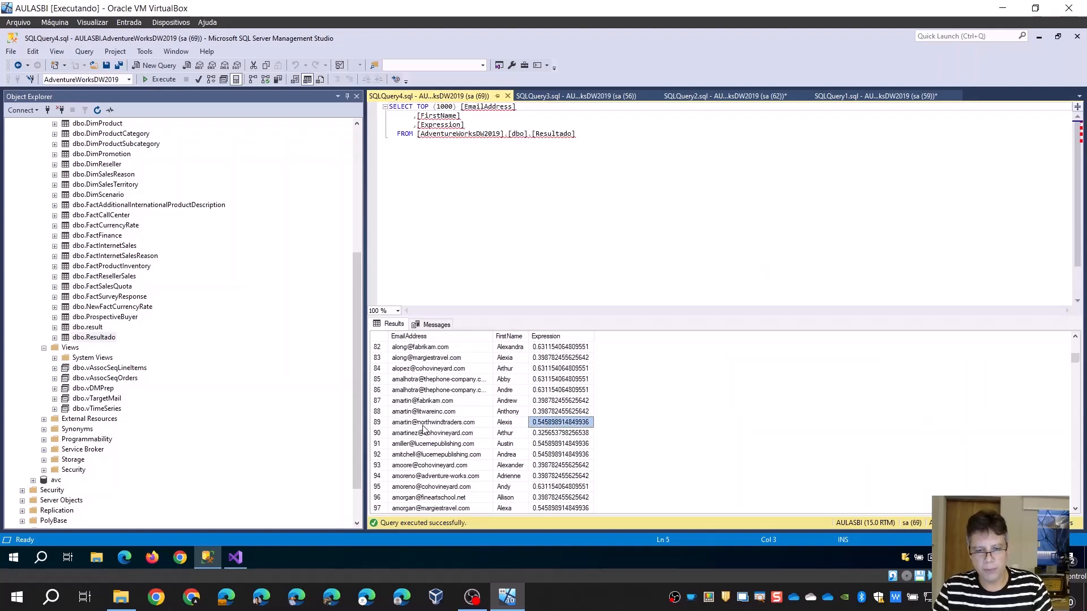
left_click(375, 426)
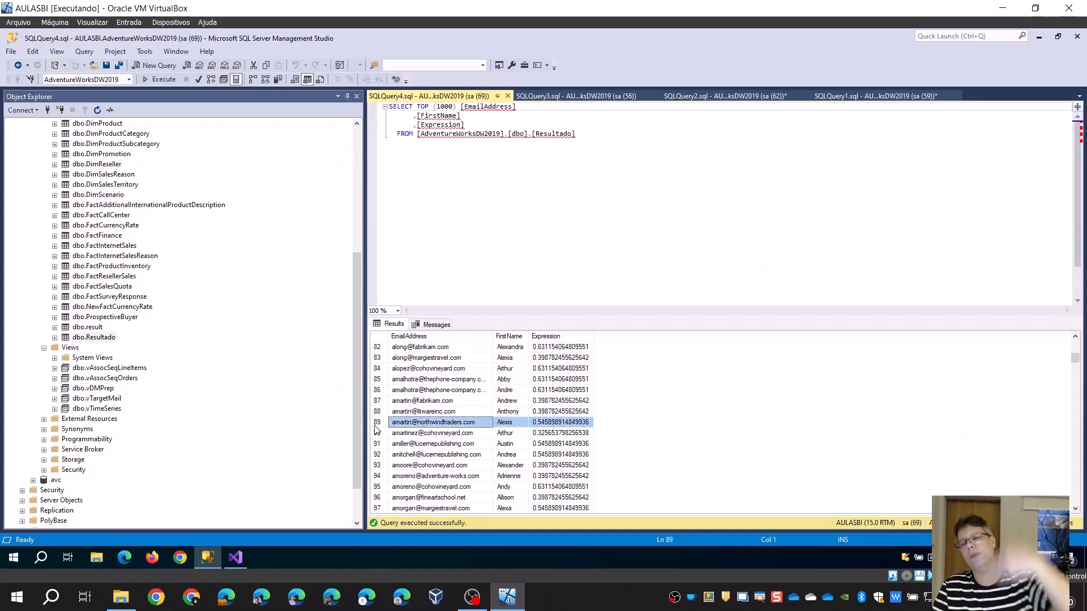